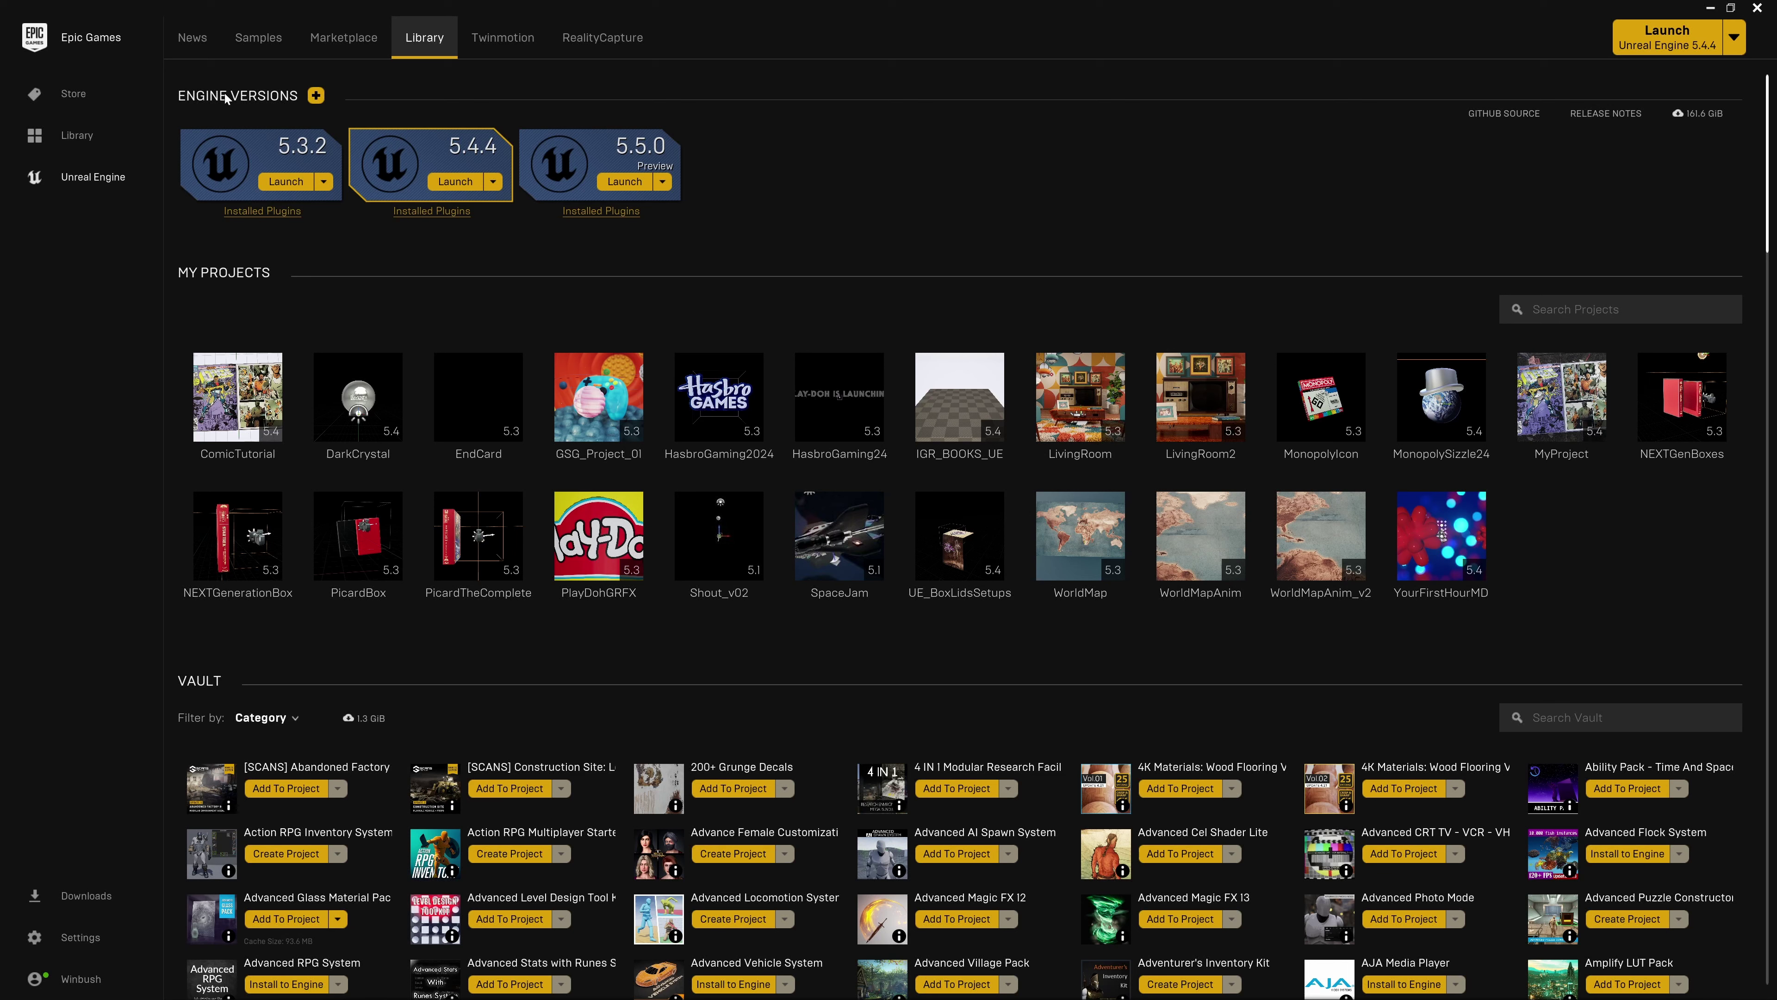
Launch the Unreal Engine 5.4.4 editor and create a Blank project named MyProject.
mouse_move(284, 107)
left_click(625, 182)
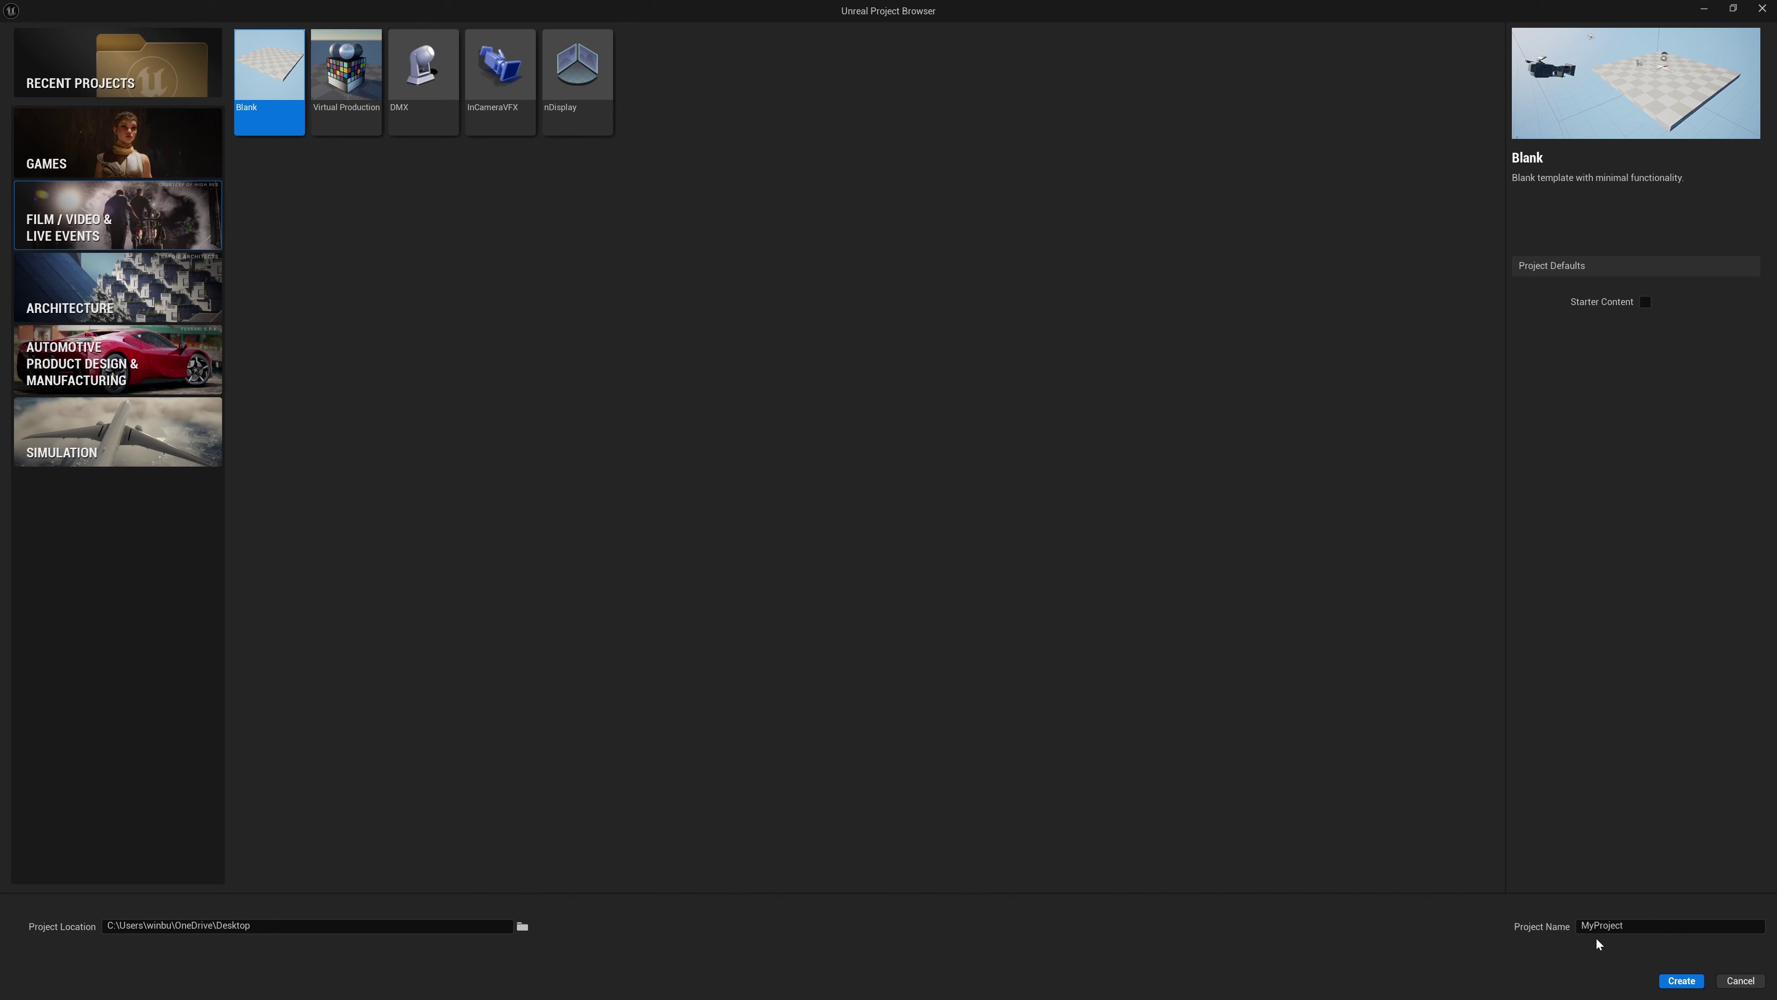
left_click(1682, 981)
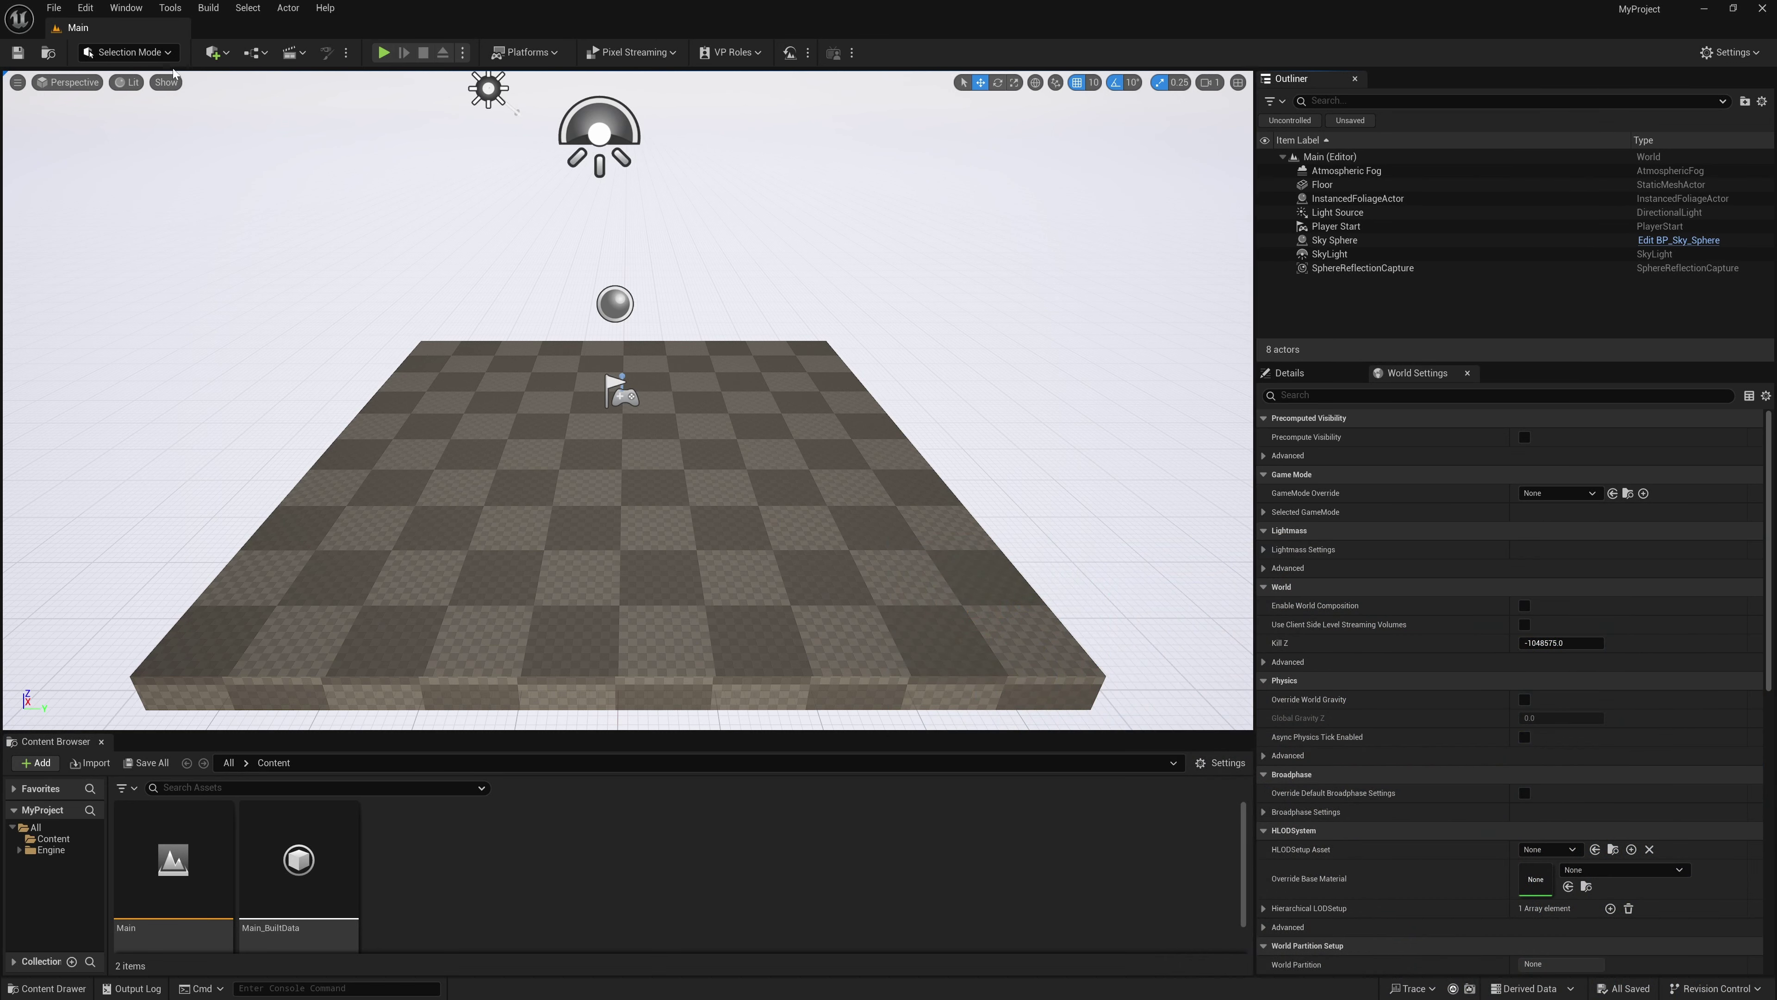
Search the plugins for 'motion' and enable the experimental Motion Design plugin.
left_click(85, 8)
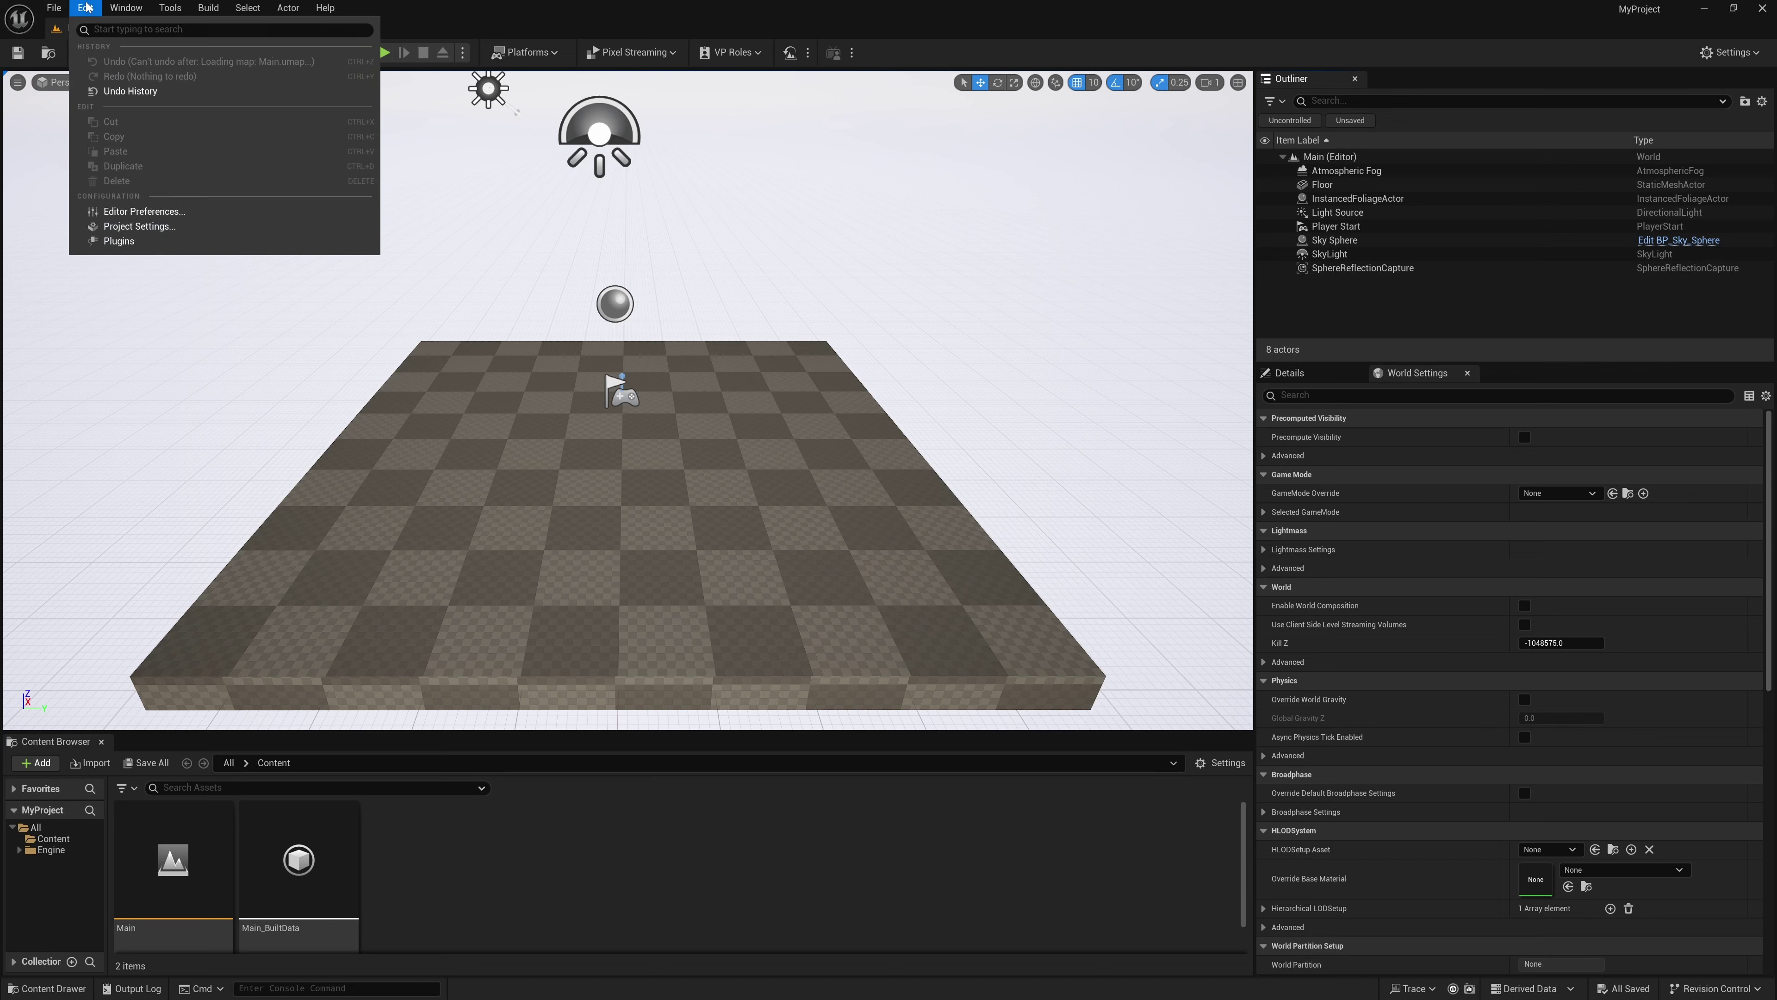
left_click(118, 240)
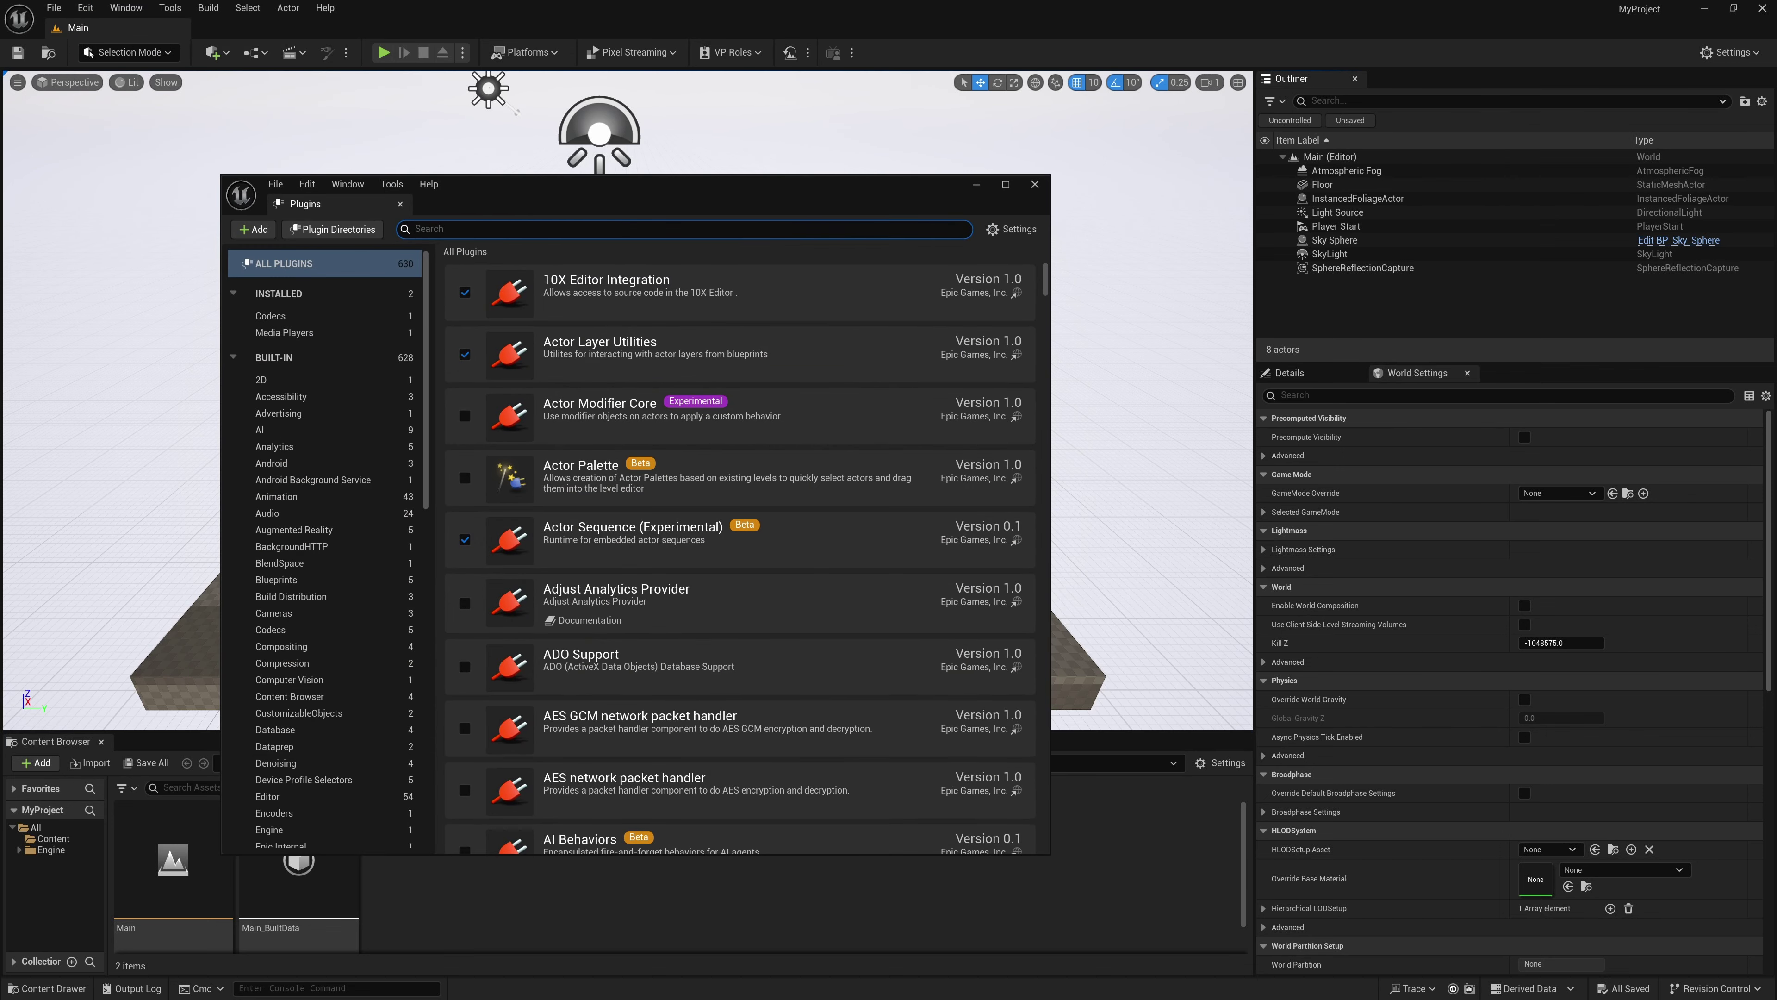
type("motion")
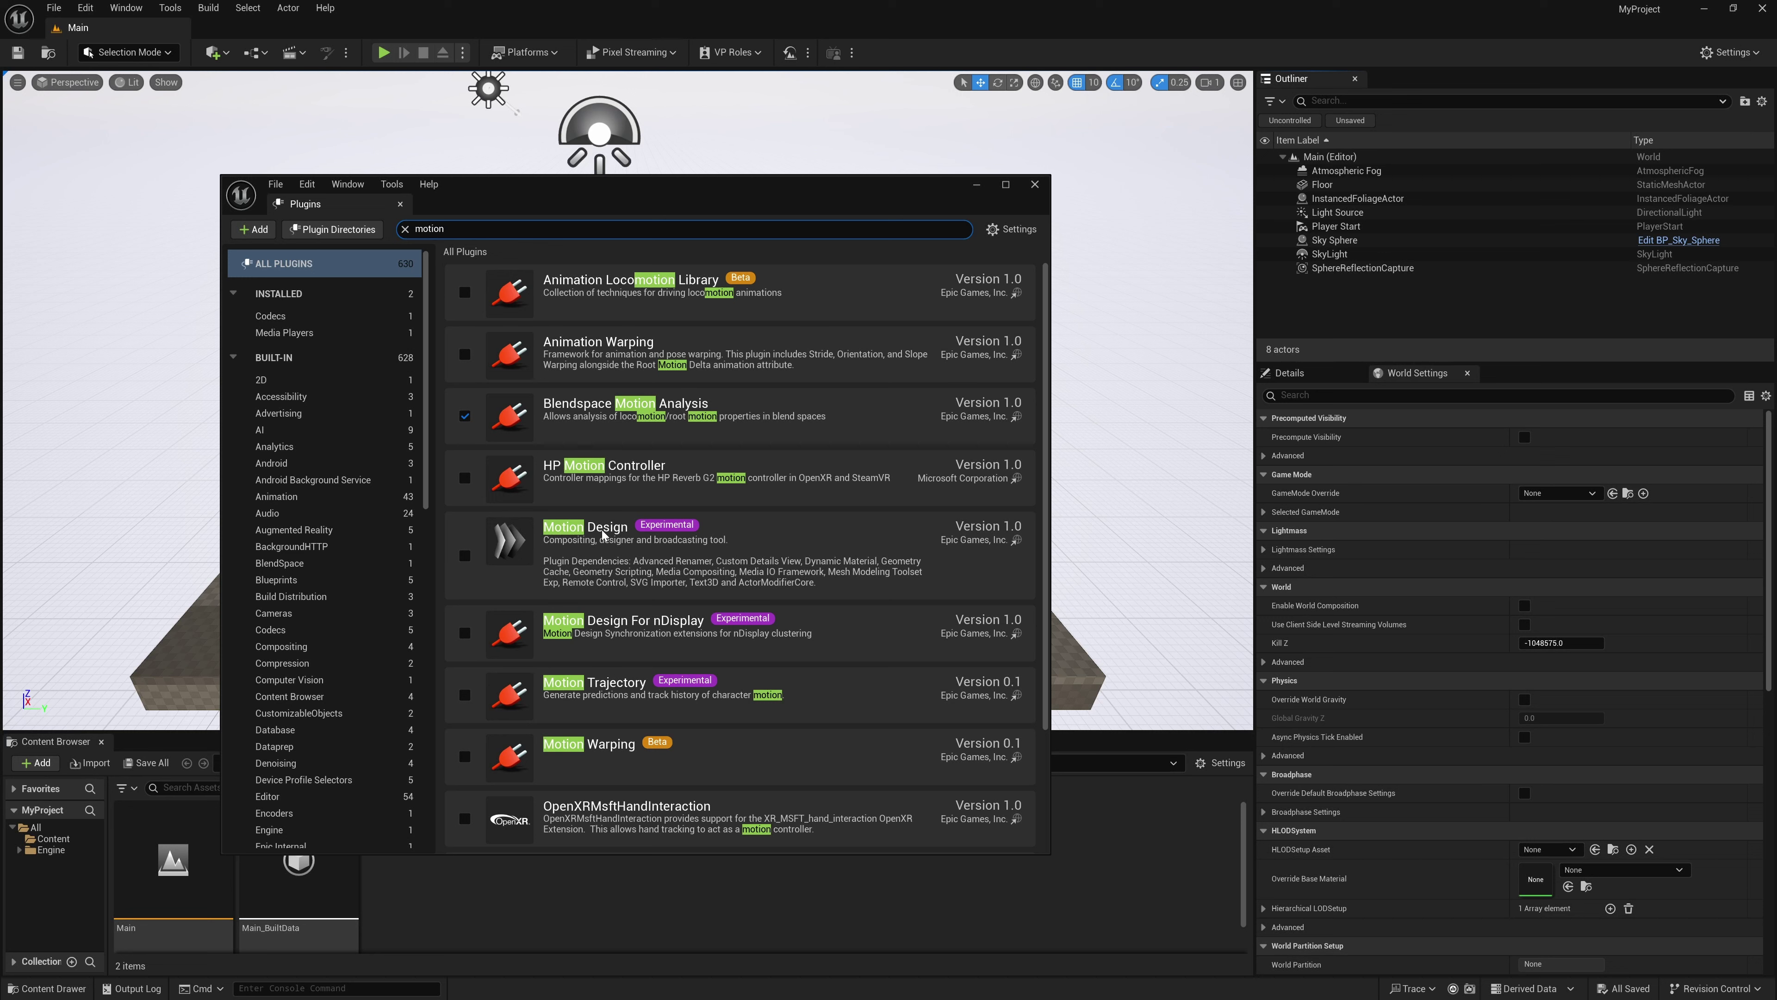
left_click(465, 556)
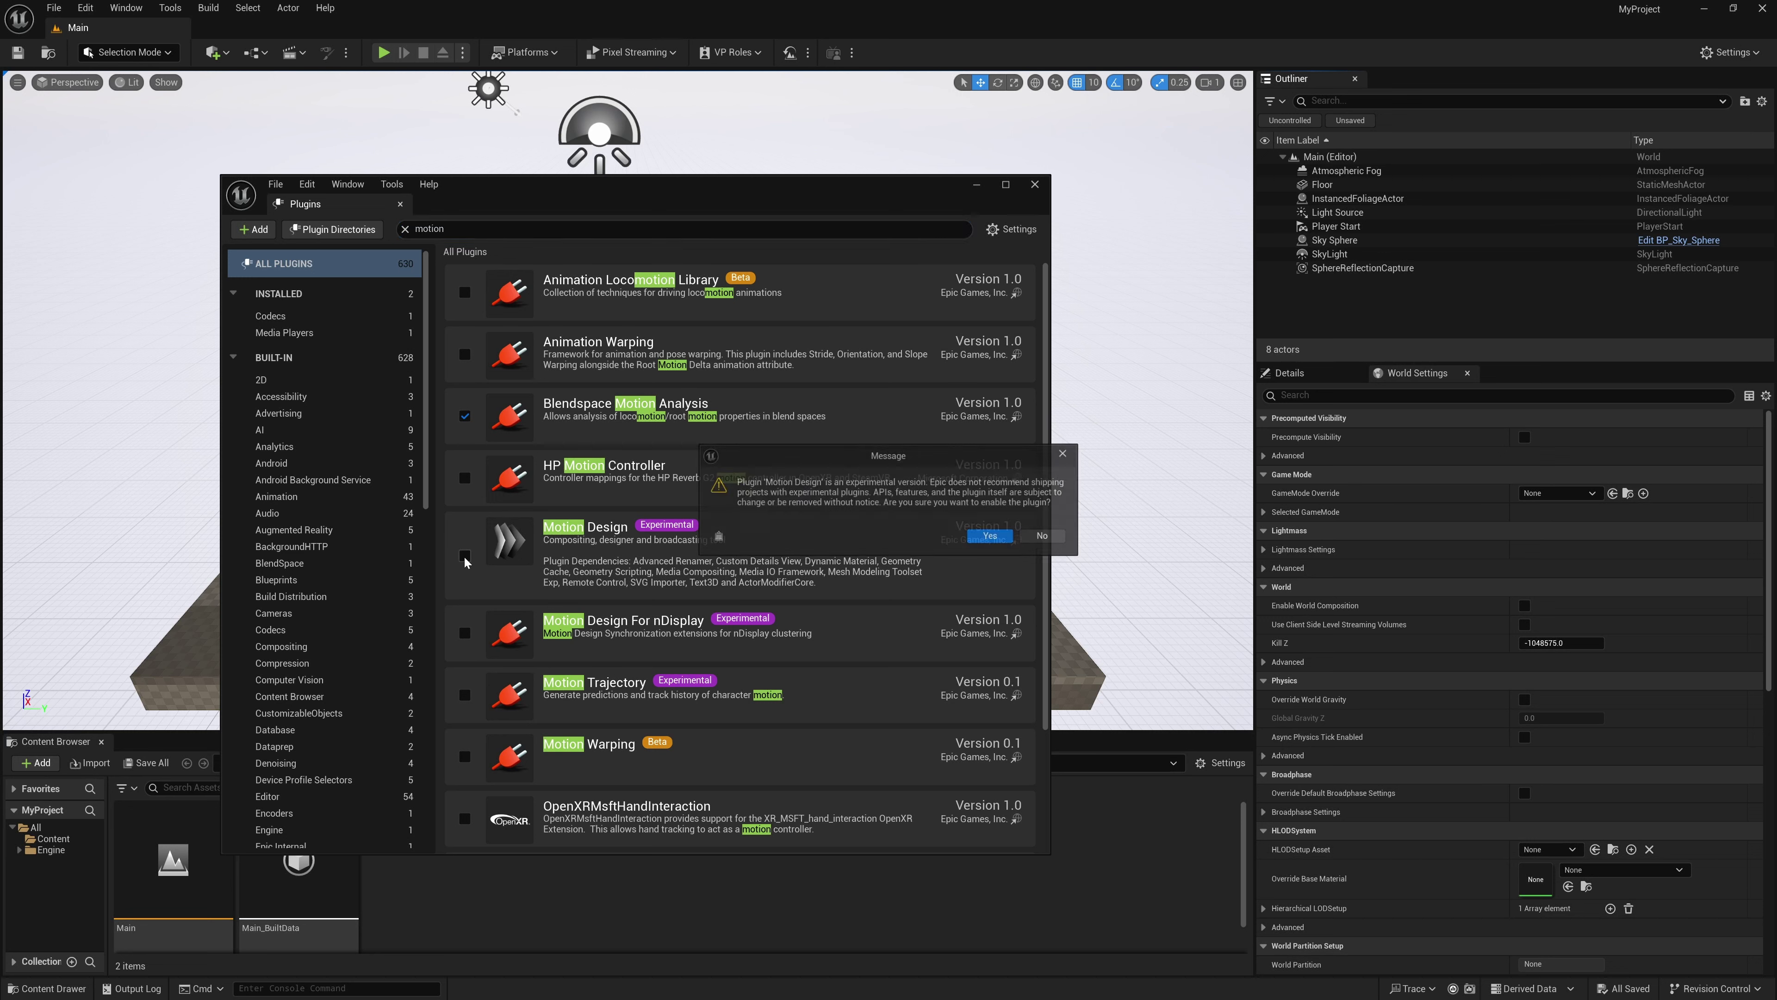
left_click(997, 538)
Enable Storm Sync and Storm Sync Motion Design Bridge plugins, then restart the editor.
scroll(999, 542, "down", 5)
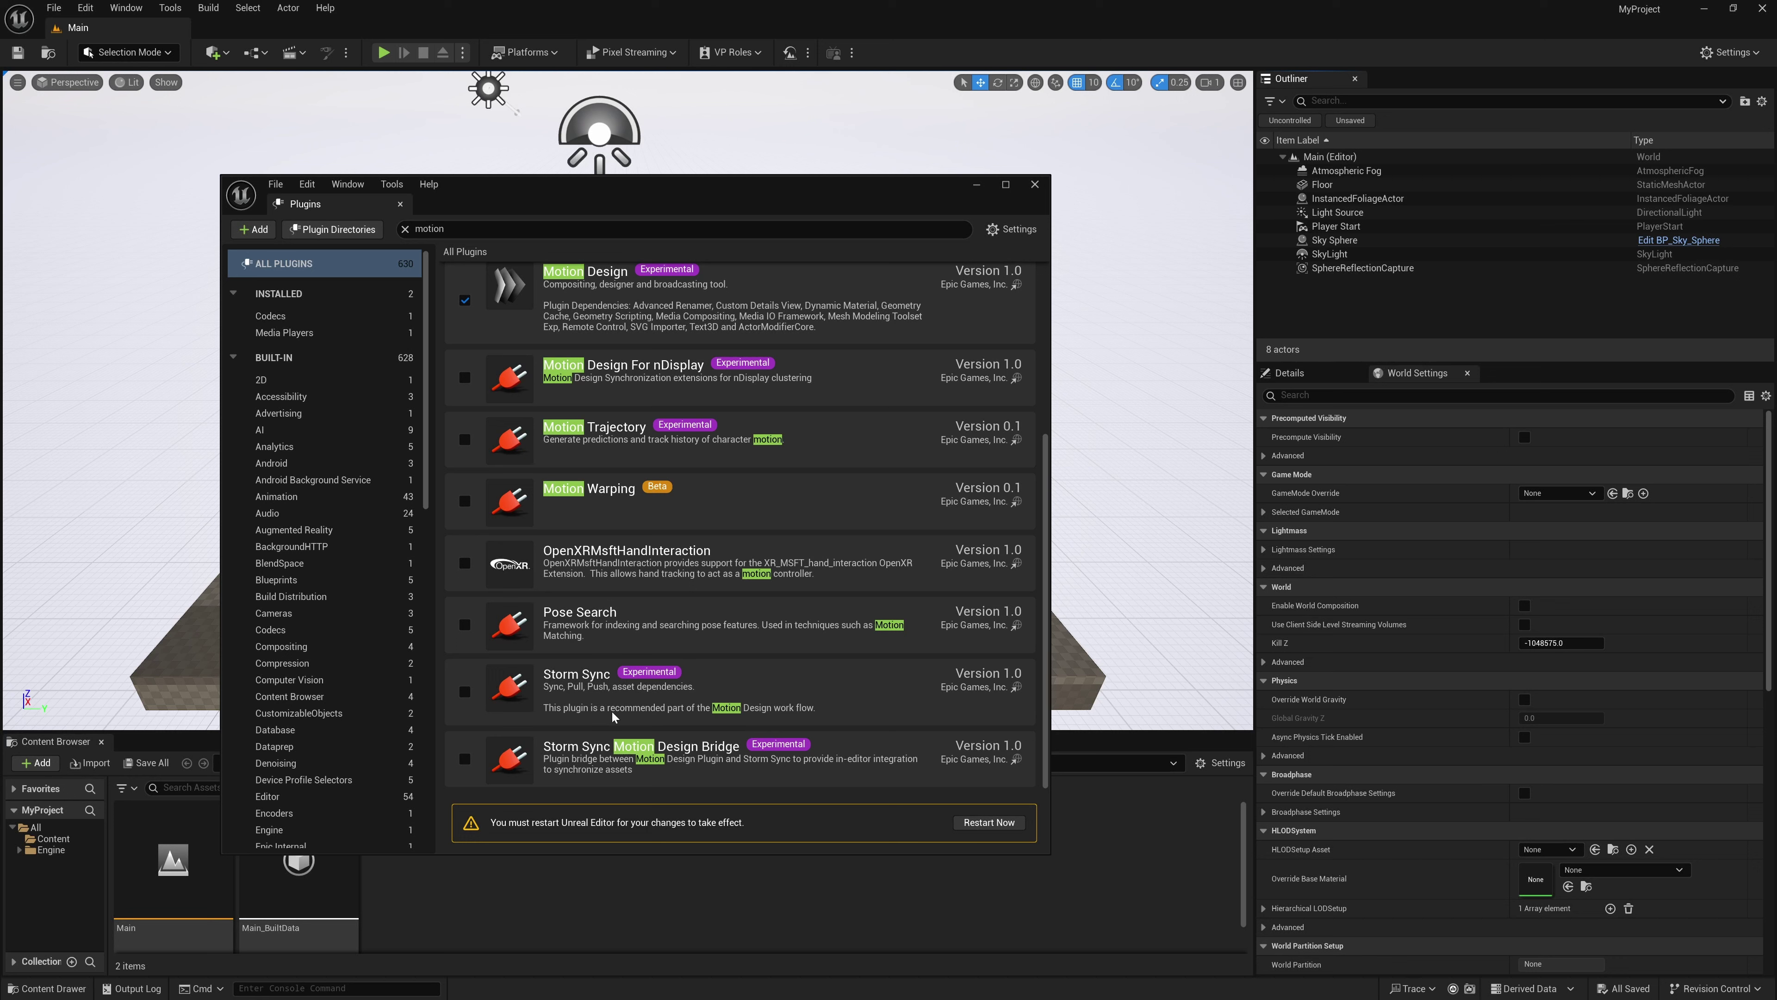
left_click(465, 691)
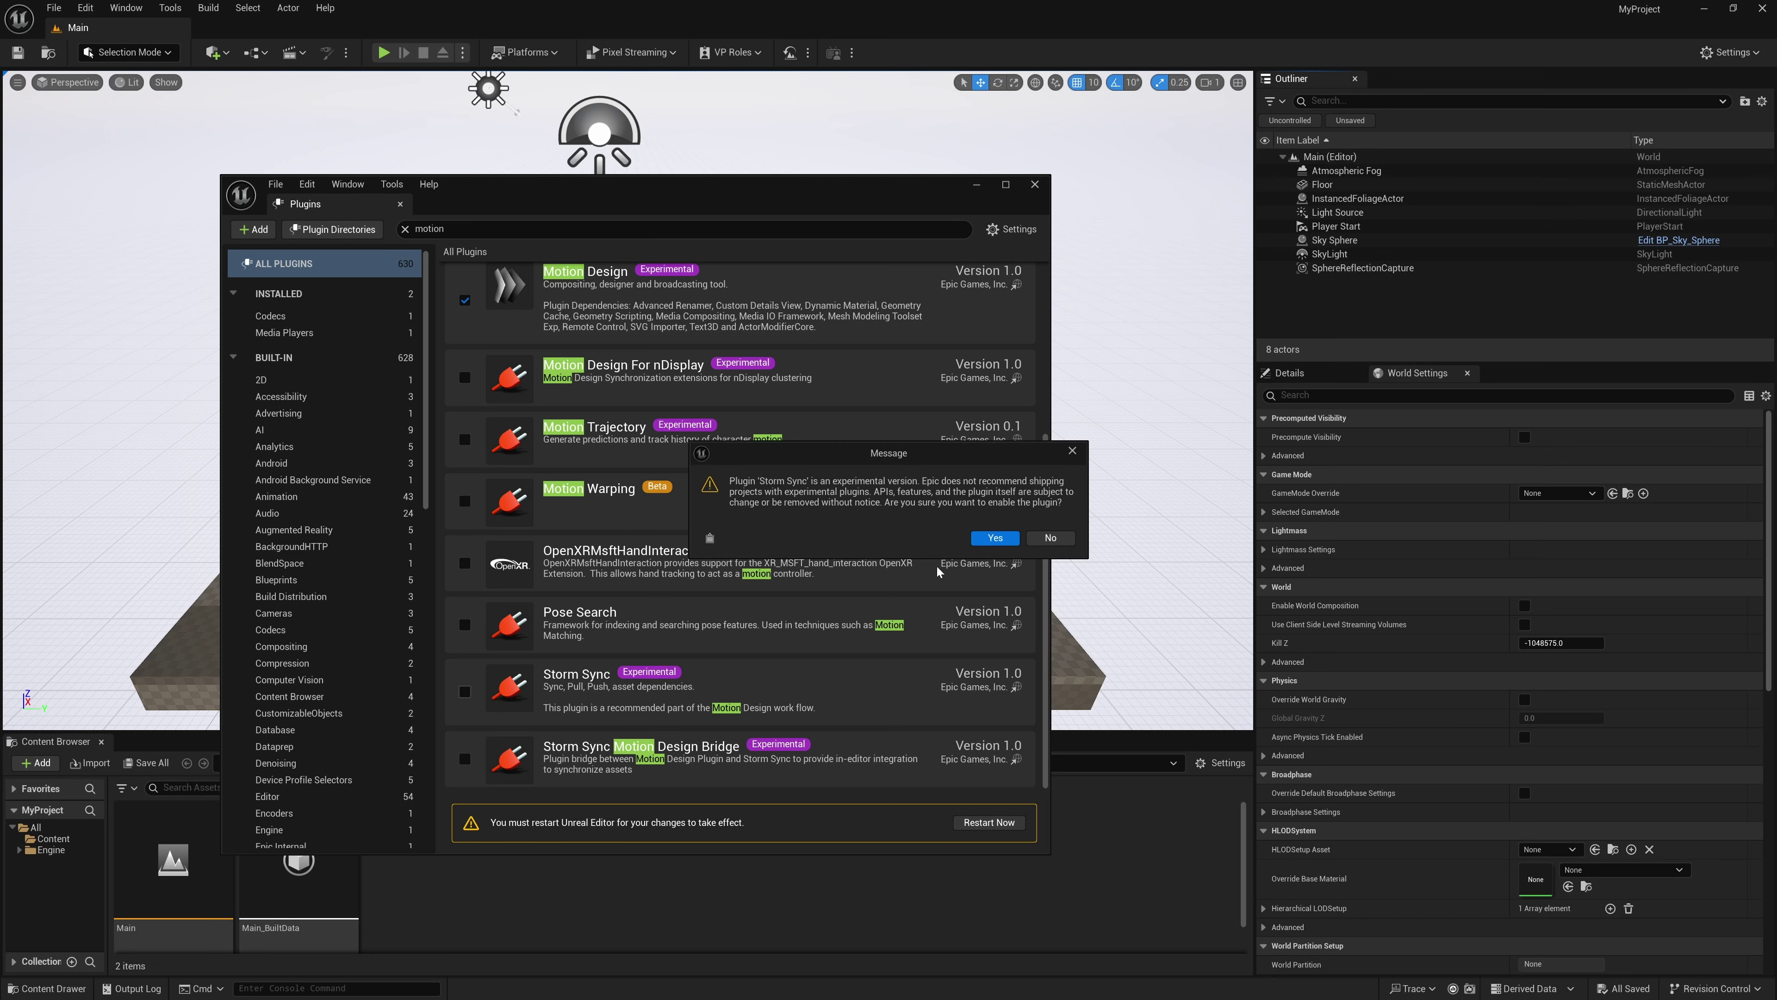
left_click(995, 538)
left_click(465, 759)
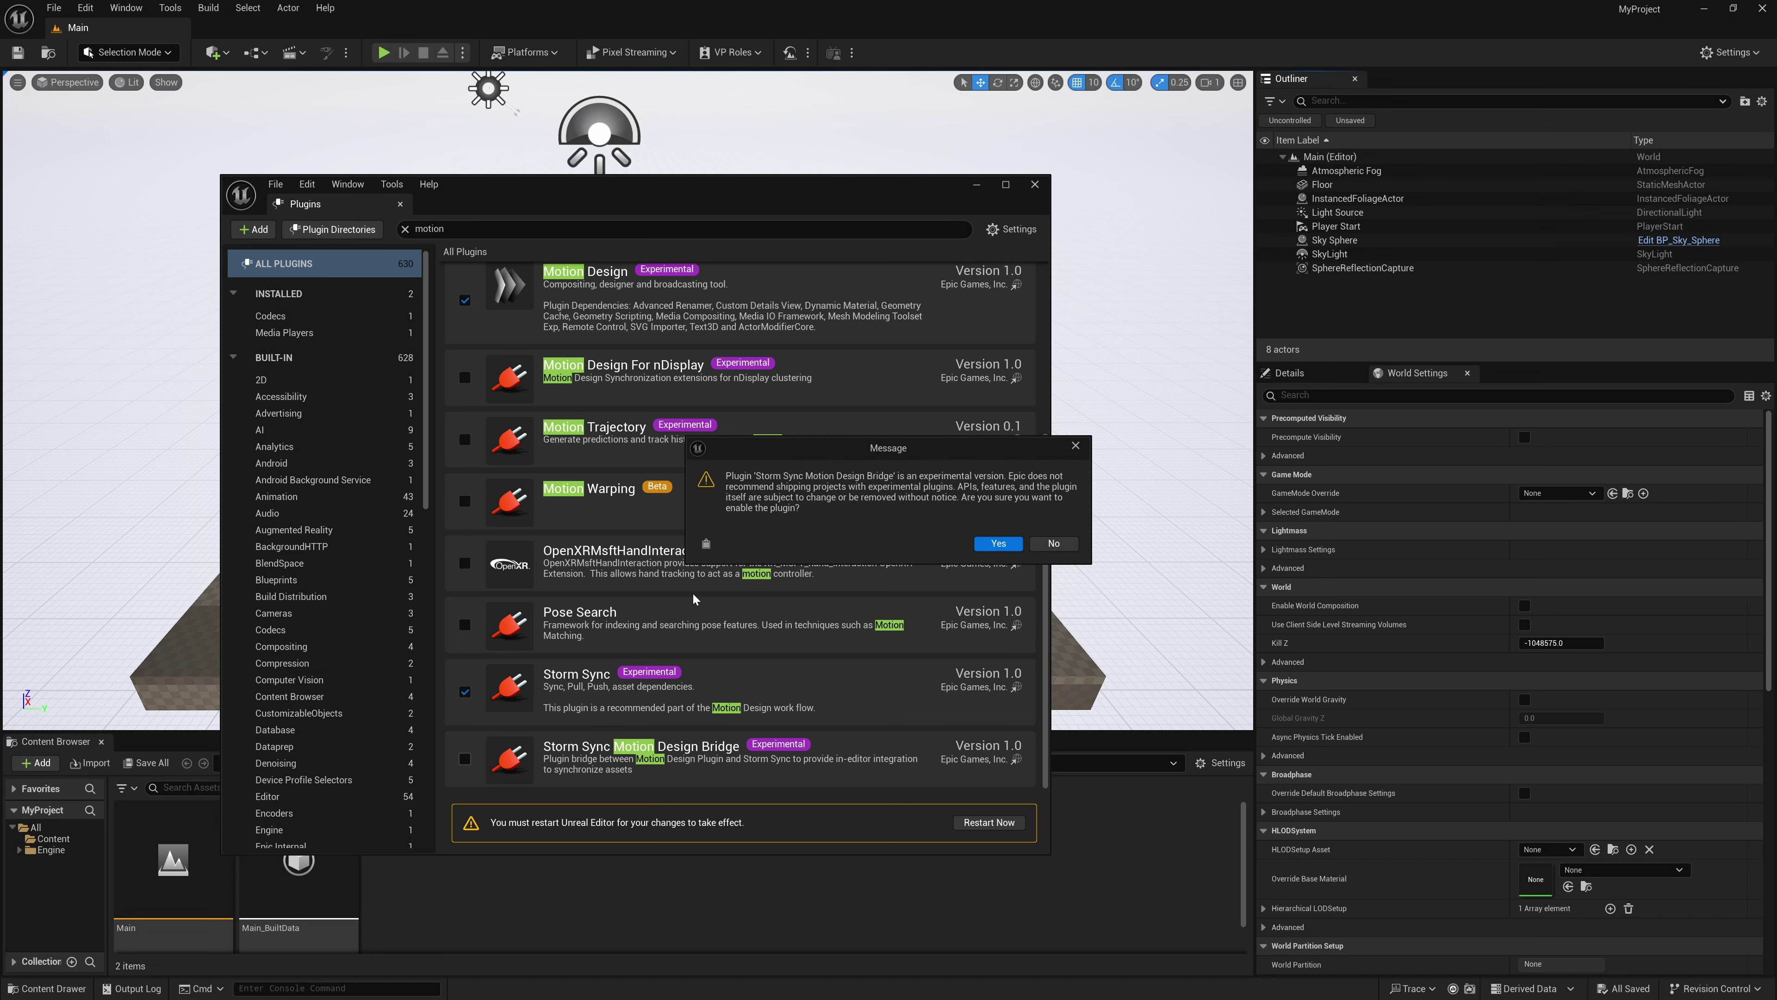
left_click(989, 545)
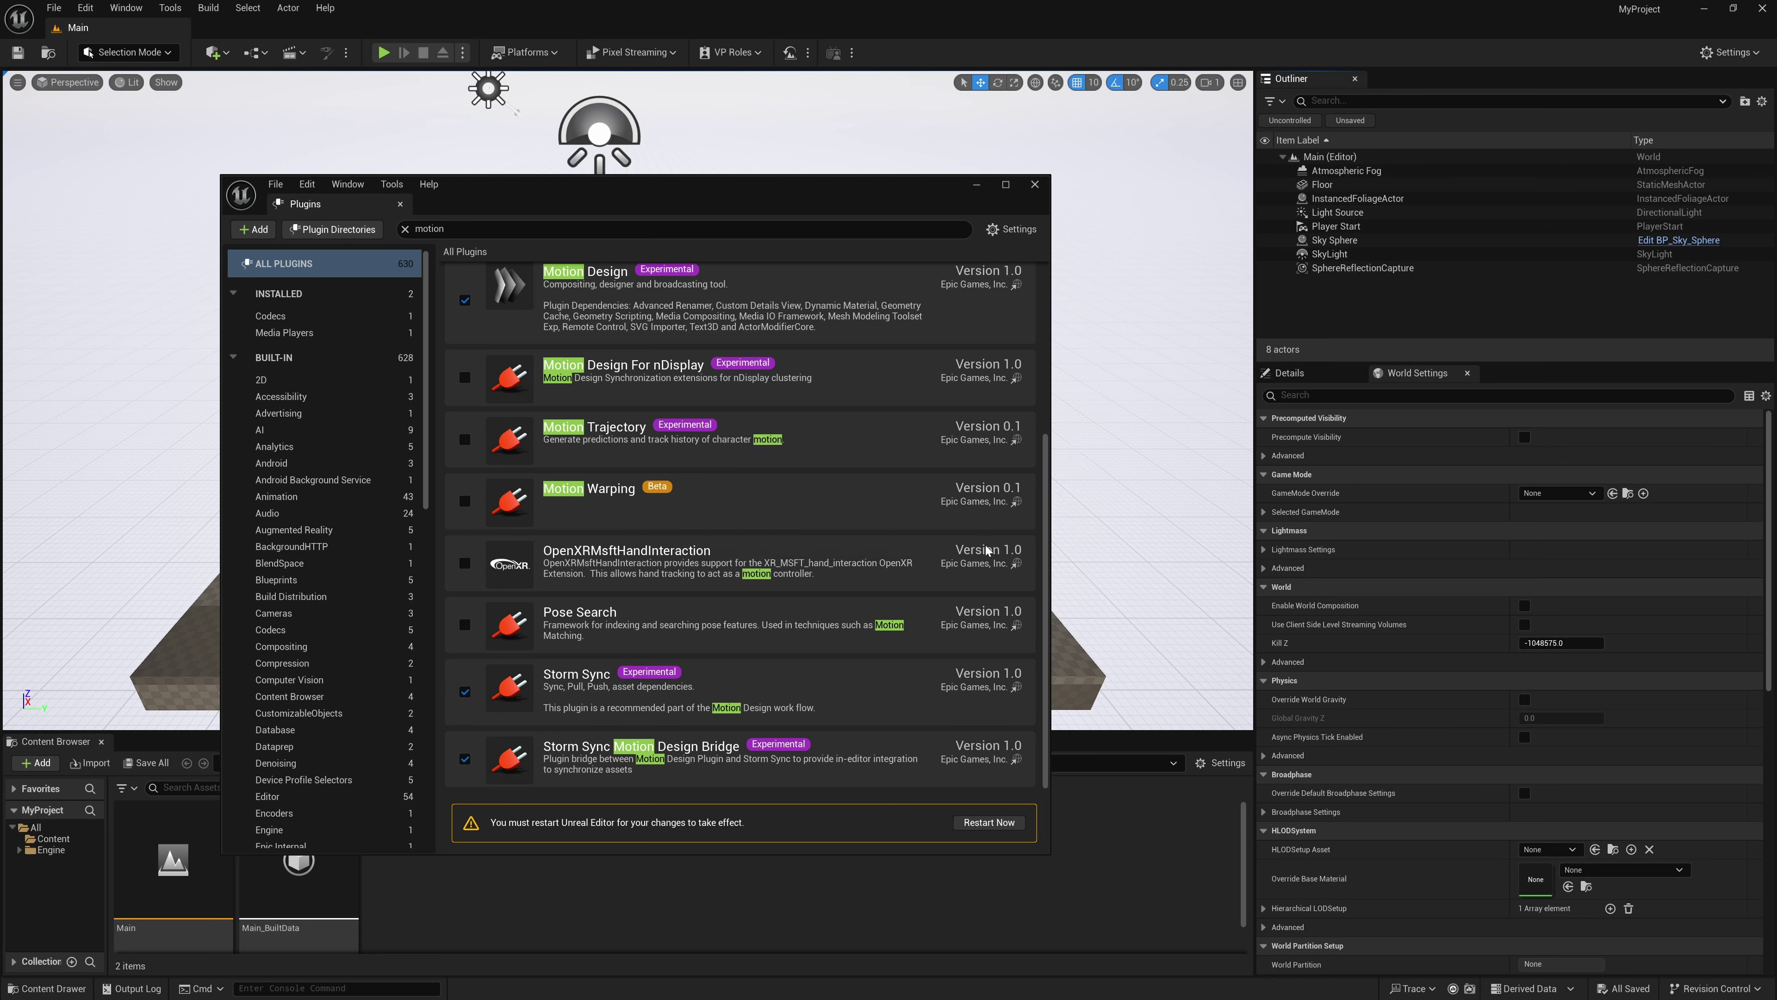
left_click(988, 822)
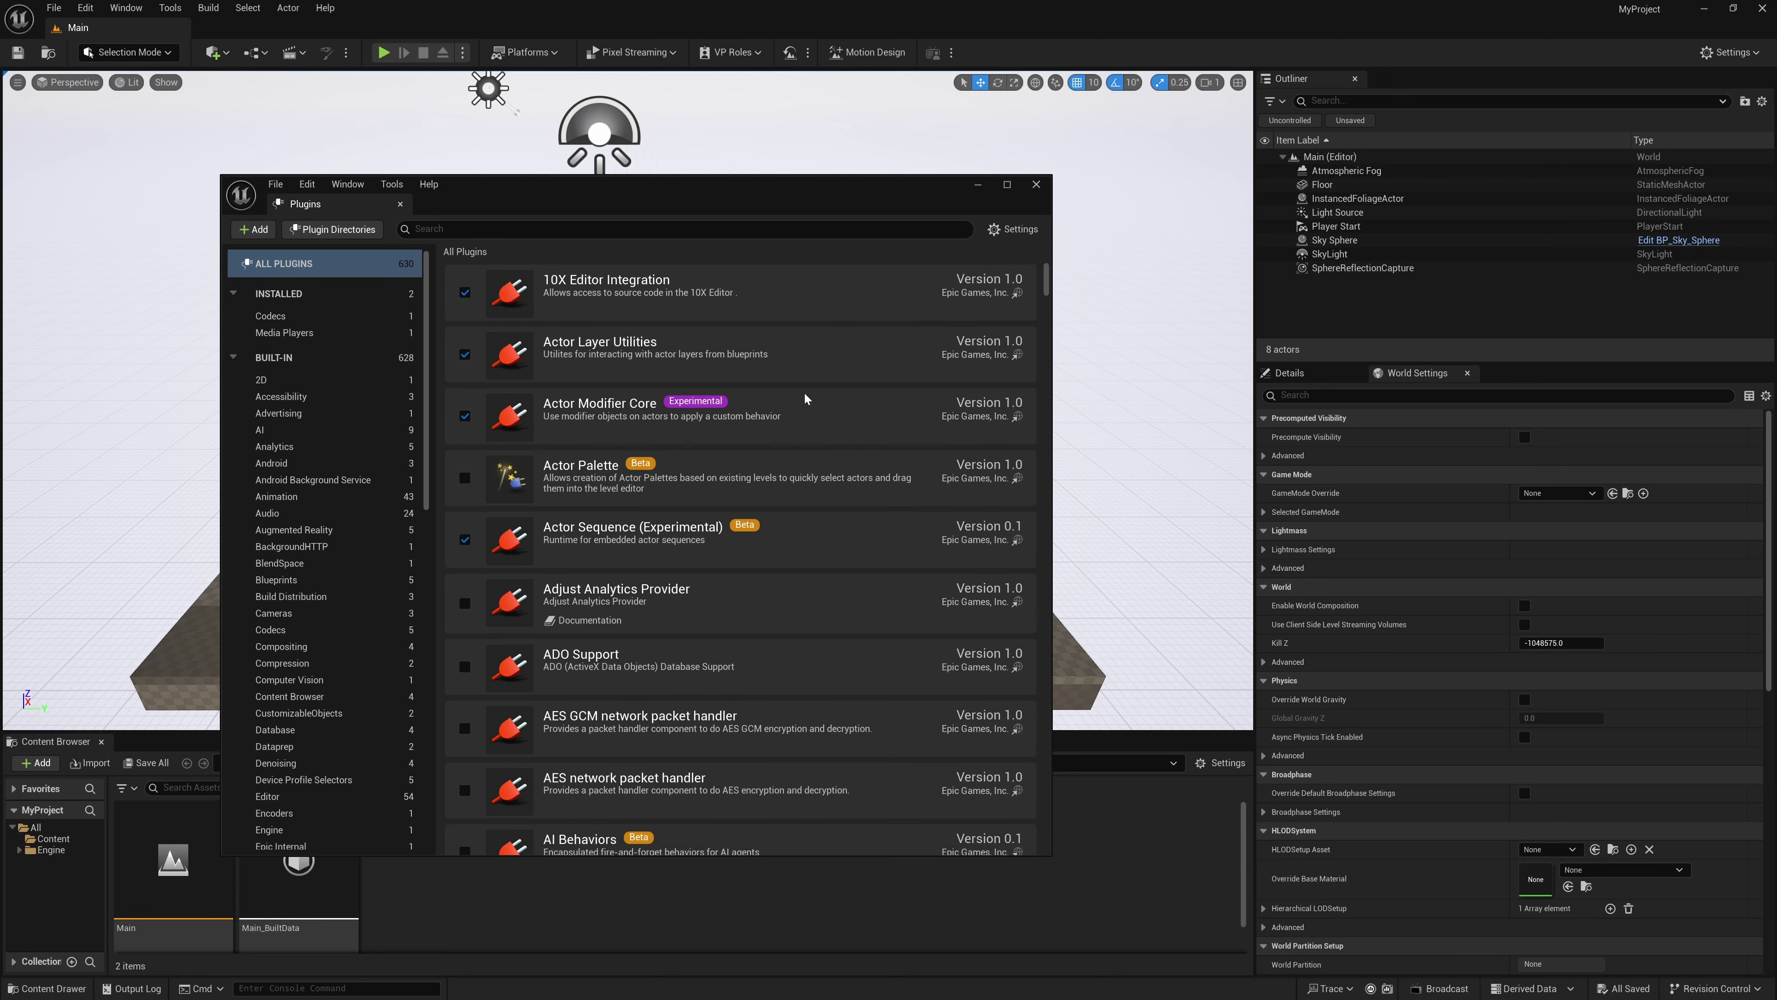
Delete all eight default actors from the Main level and switch to Motion Design mode.
left_click(1036, 184)
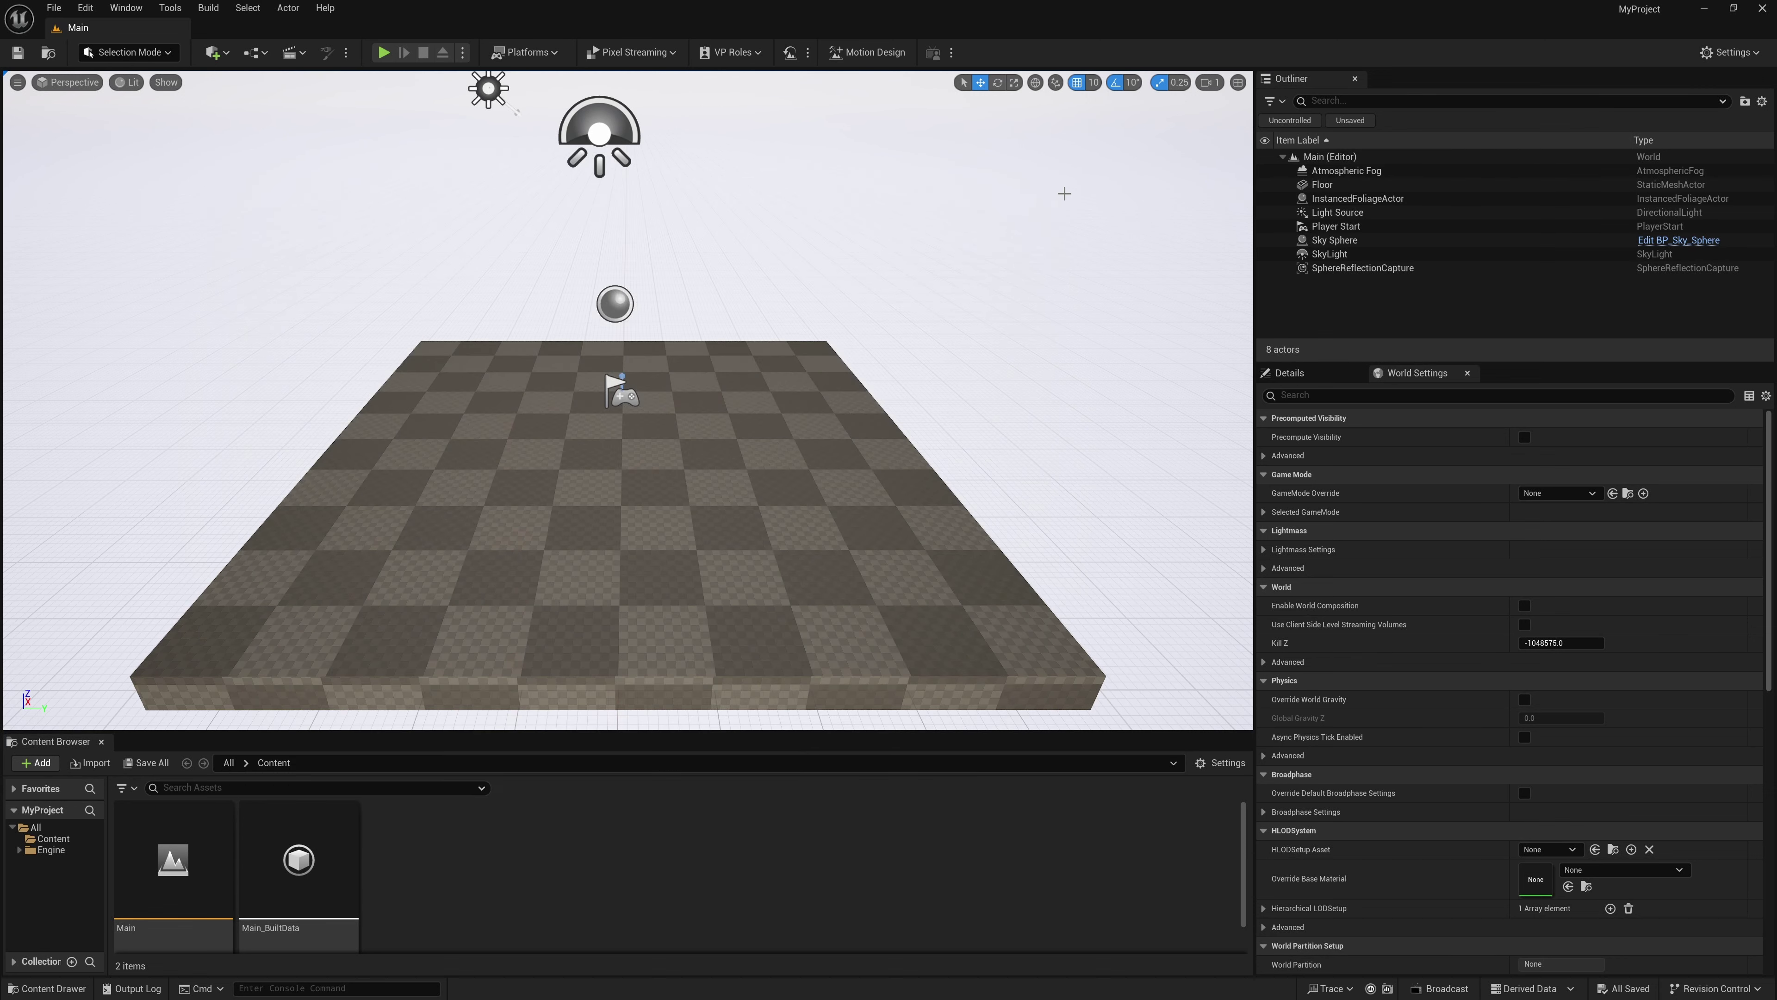
left_click(1345, 171)
left_click(1354, 269, "shift")
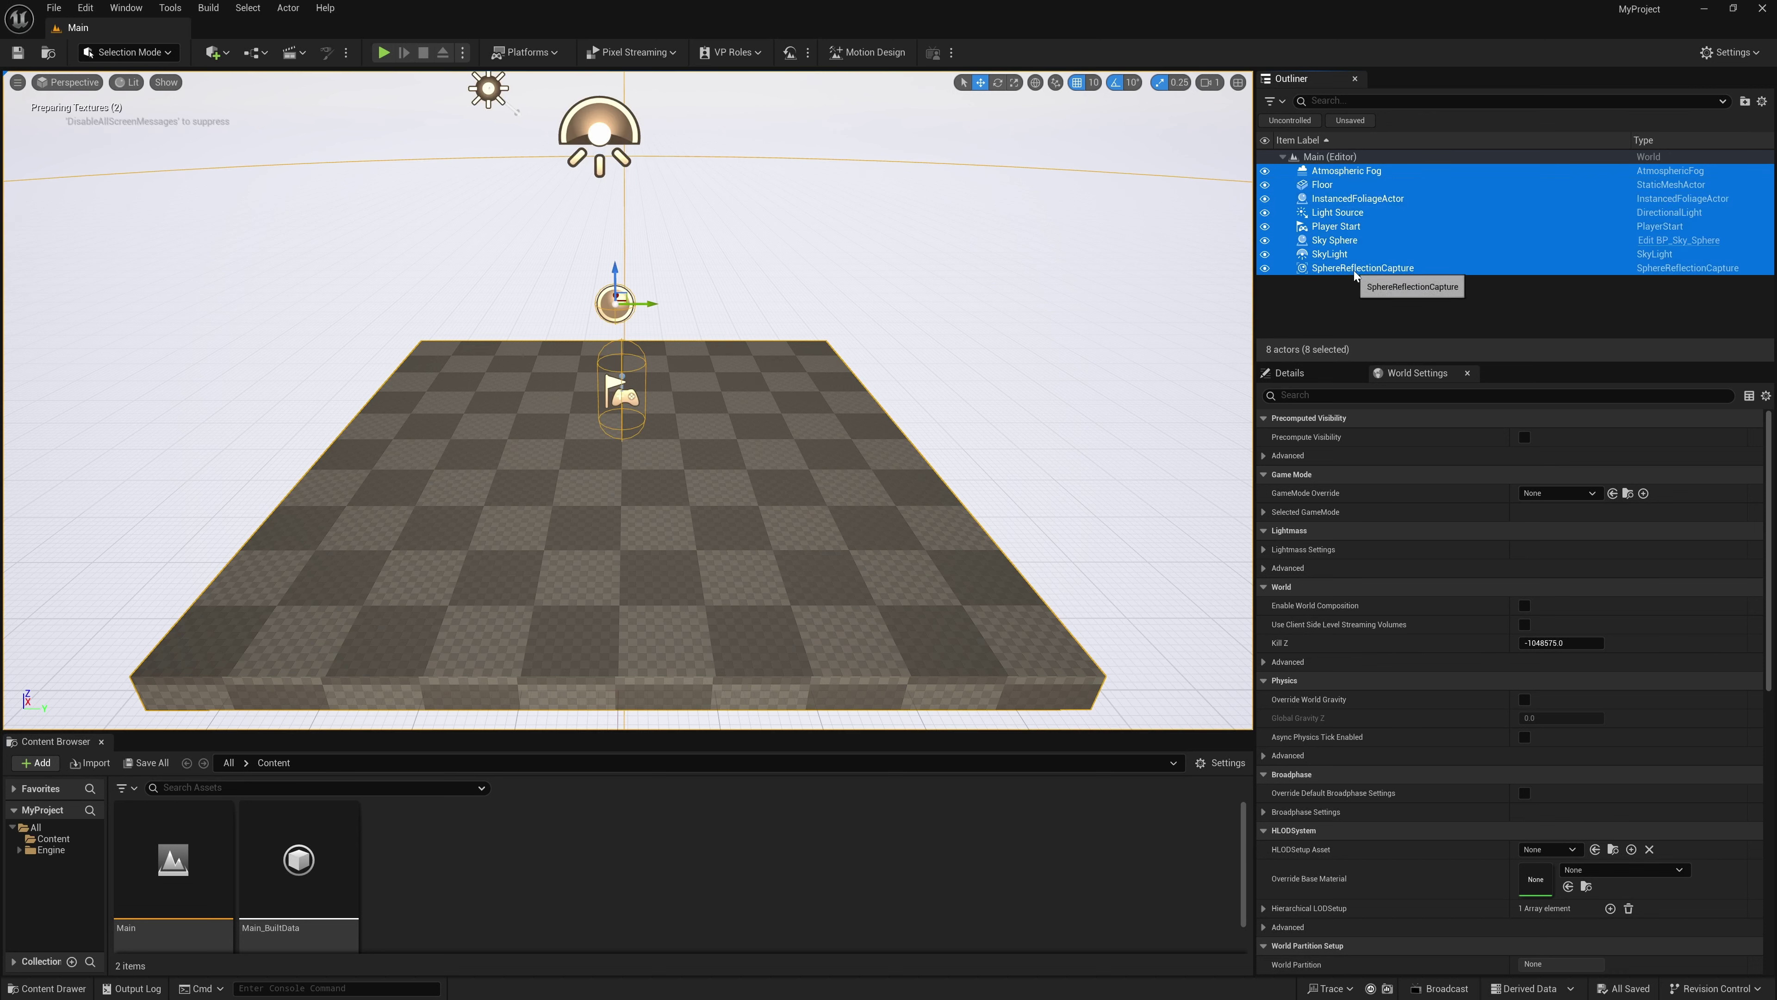
key("Delete")
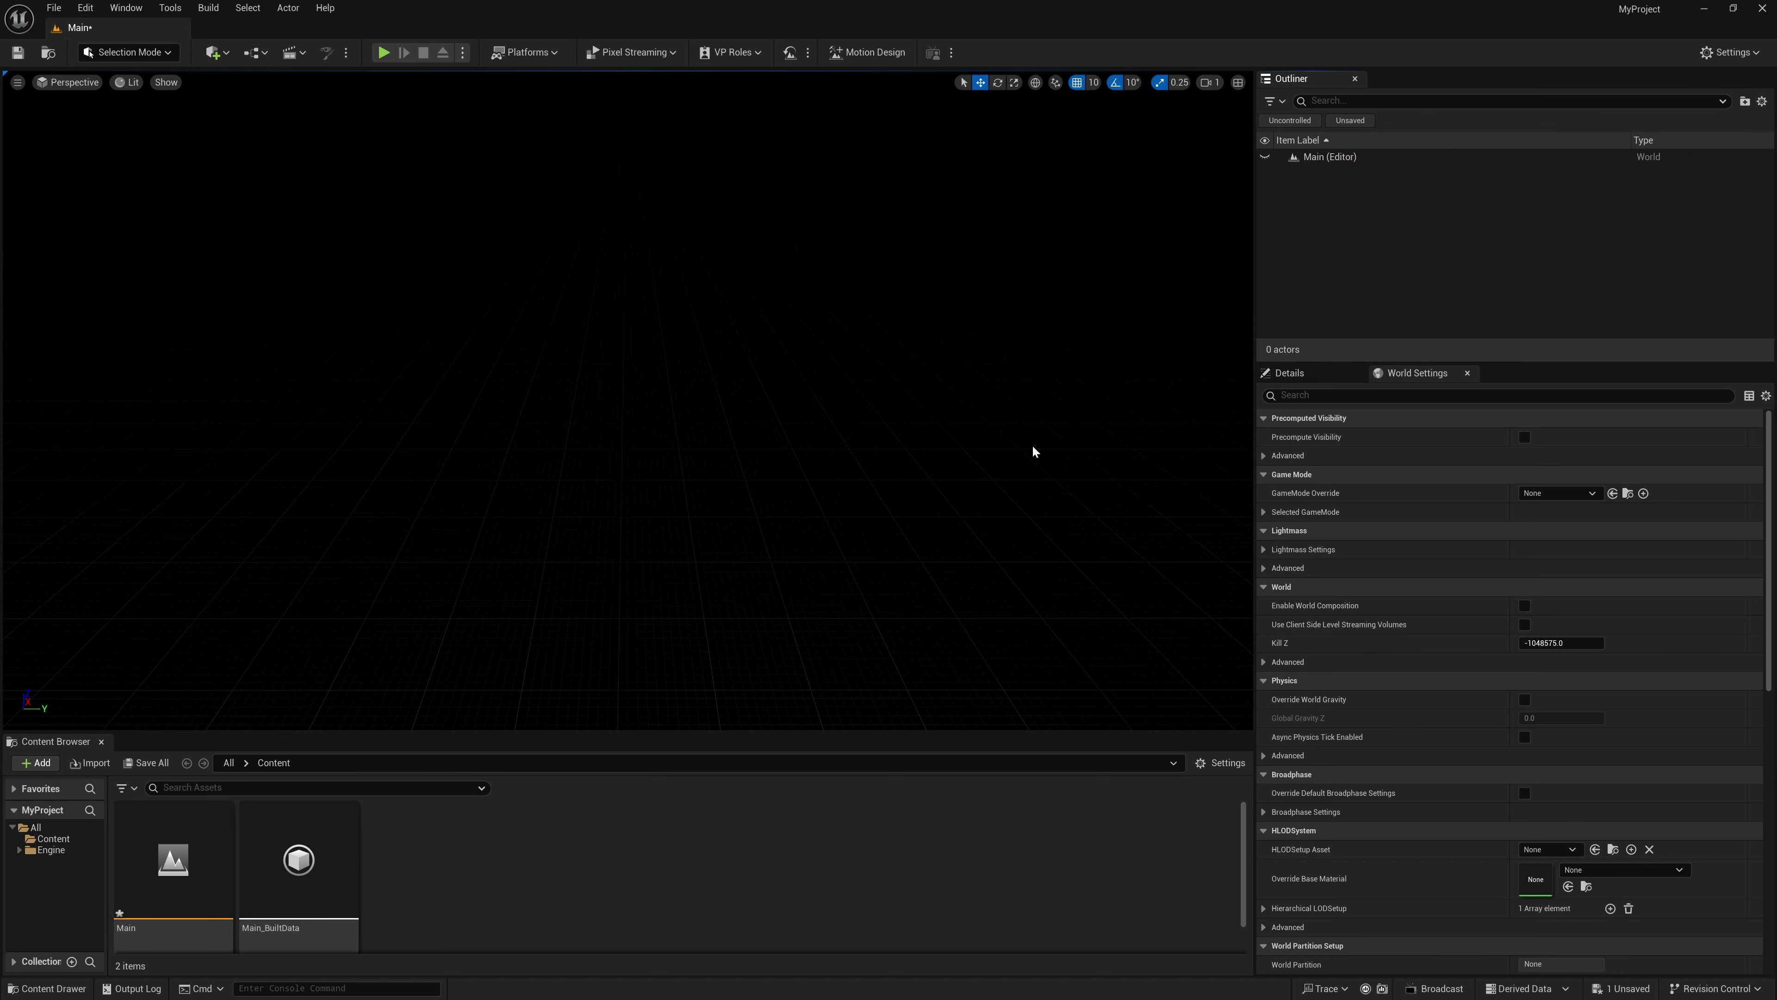
left_click(155, 59)
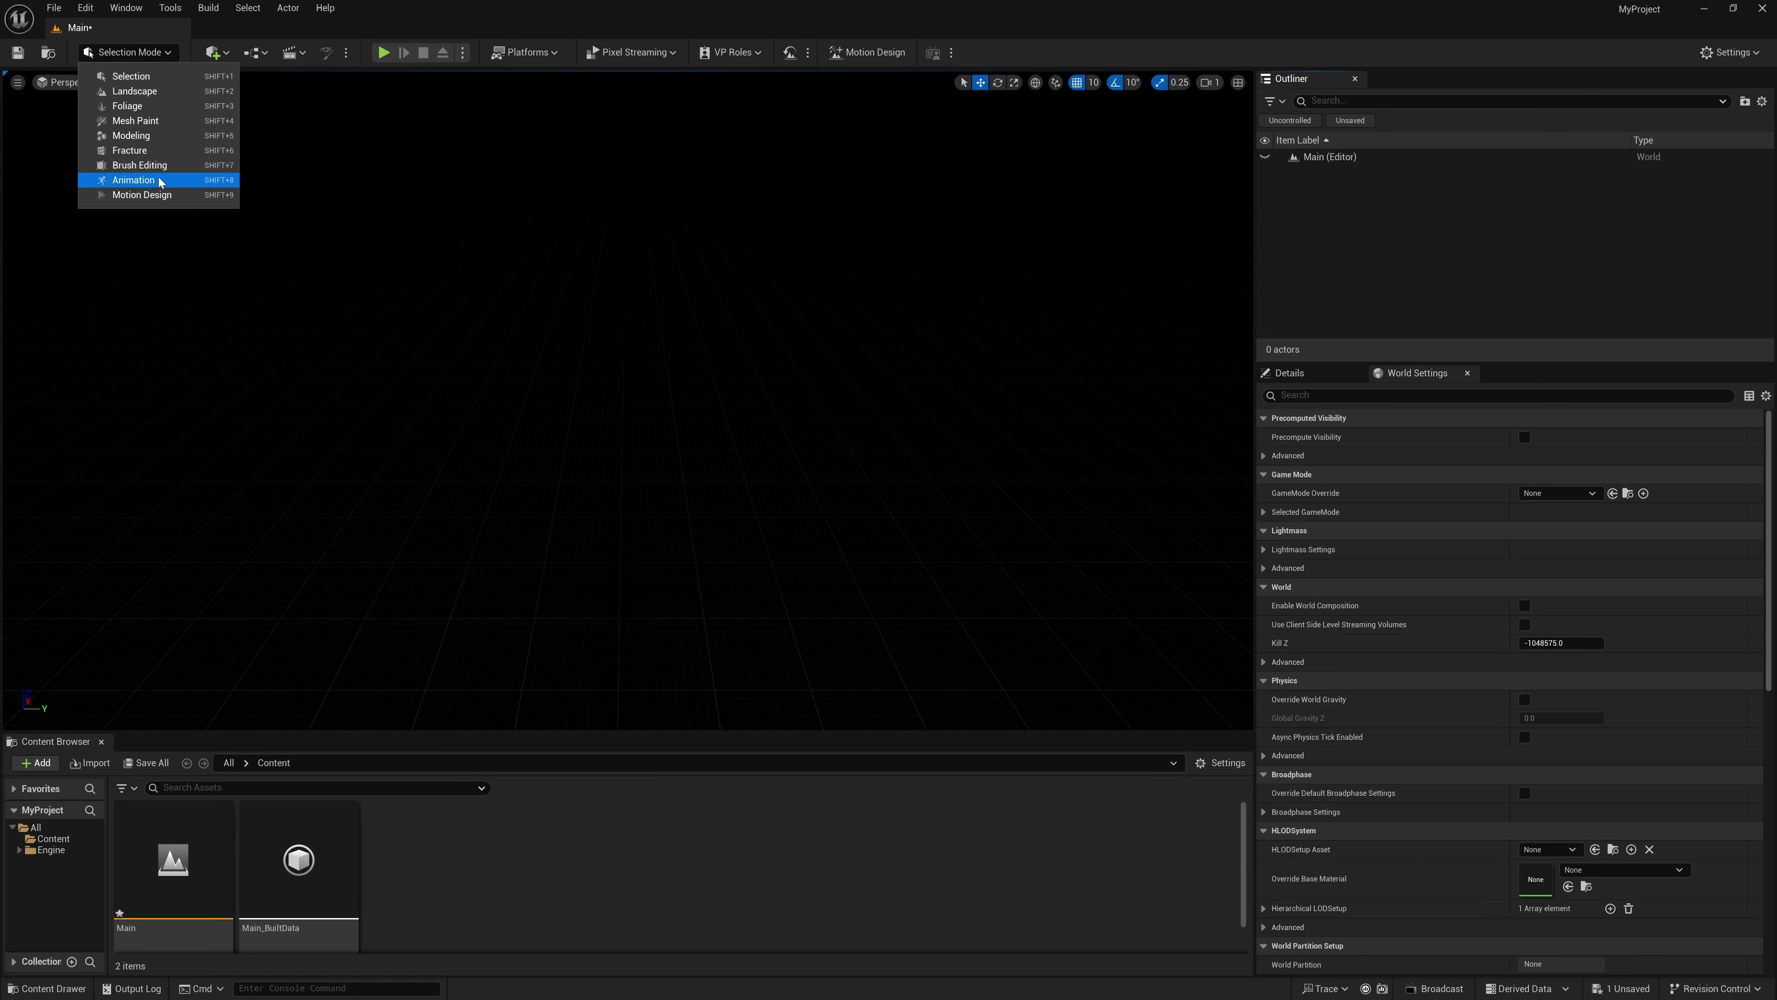
left_click(173, 196)
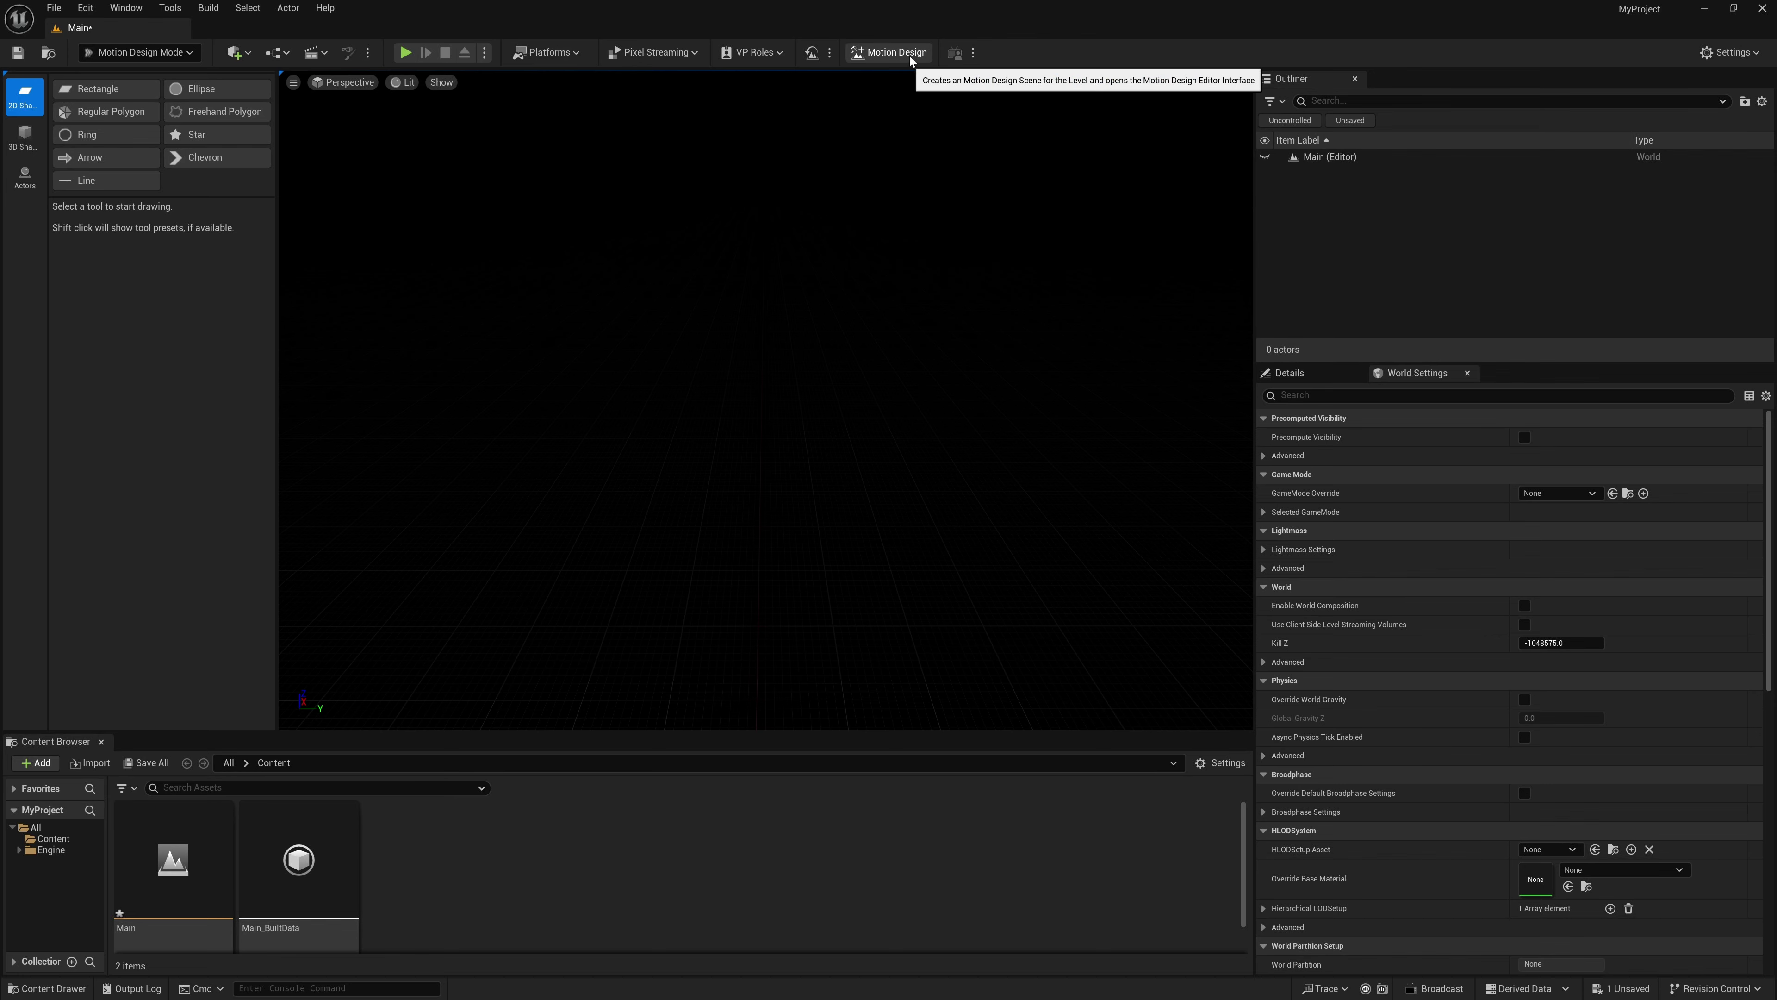
Create the level's Motion Design scene, dismiss the floating Curves window, and bring up Create Defaults.
left_click(896, 52)
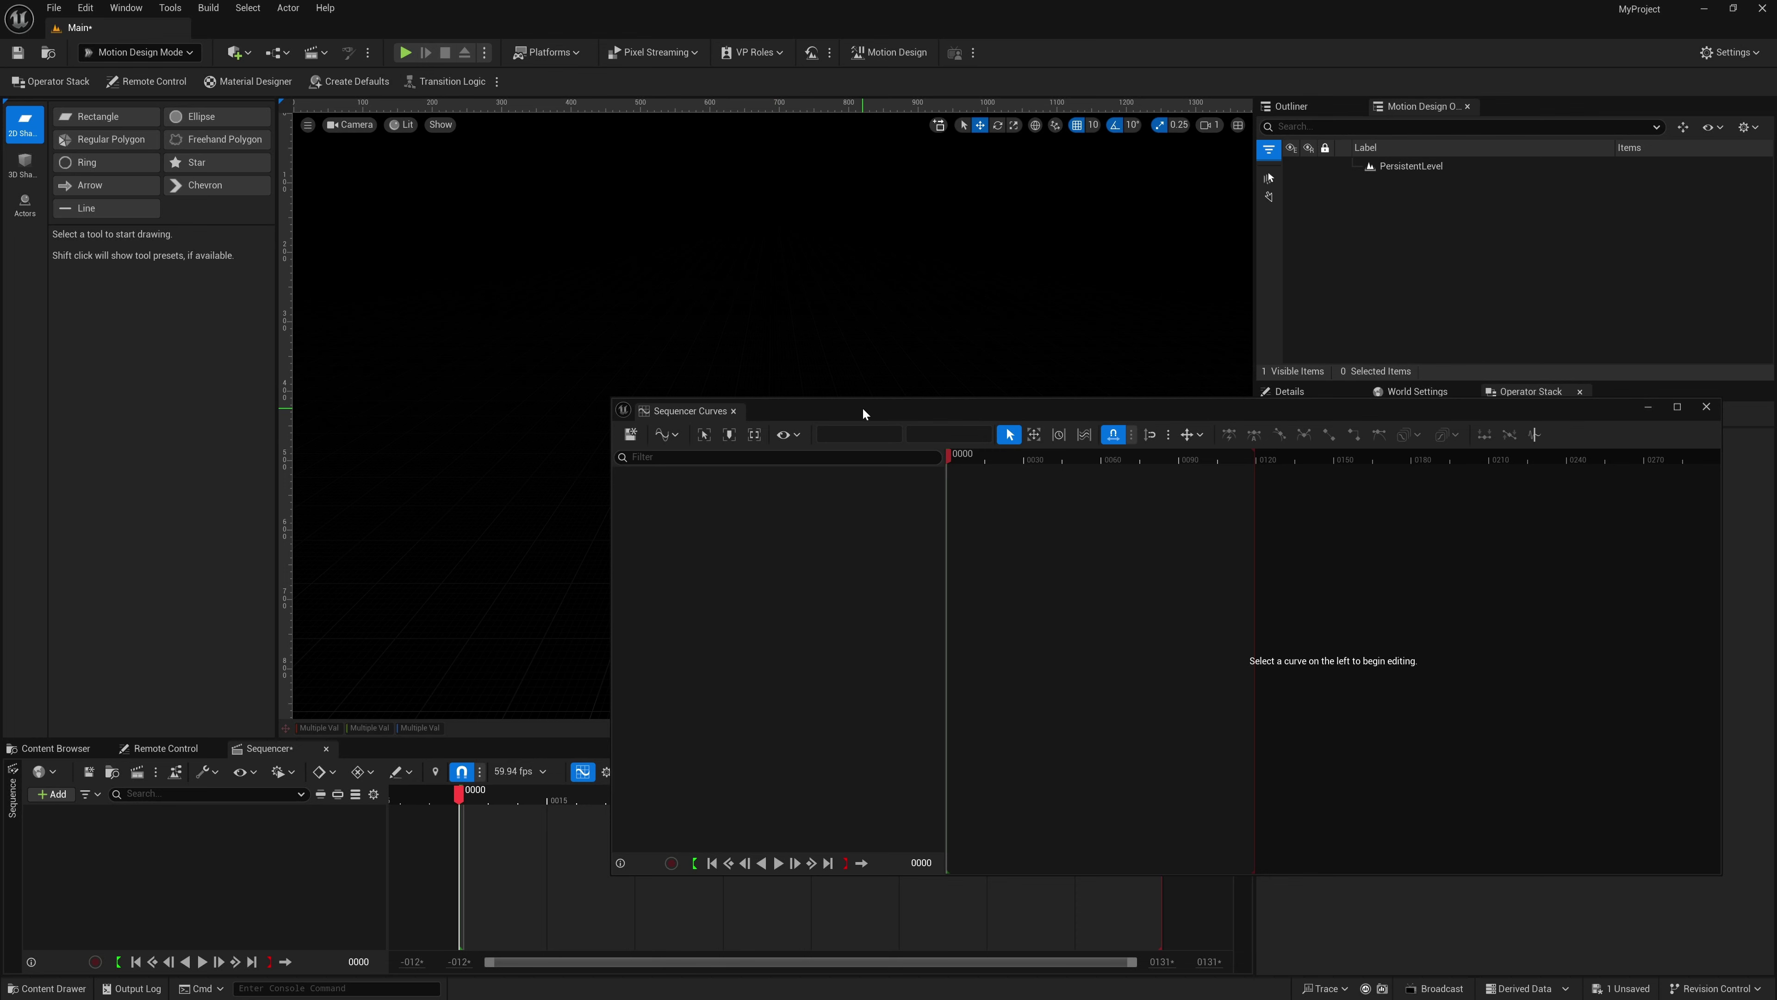
left_click_drag(862, 407, 734, 353)
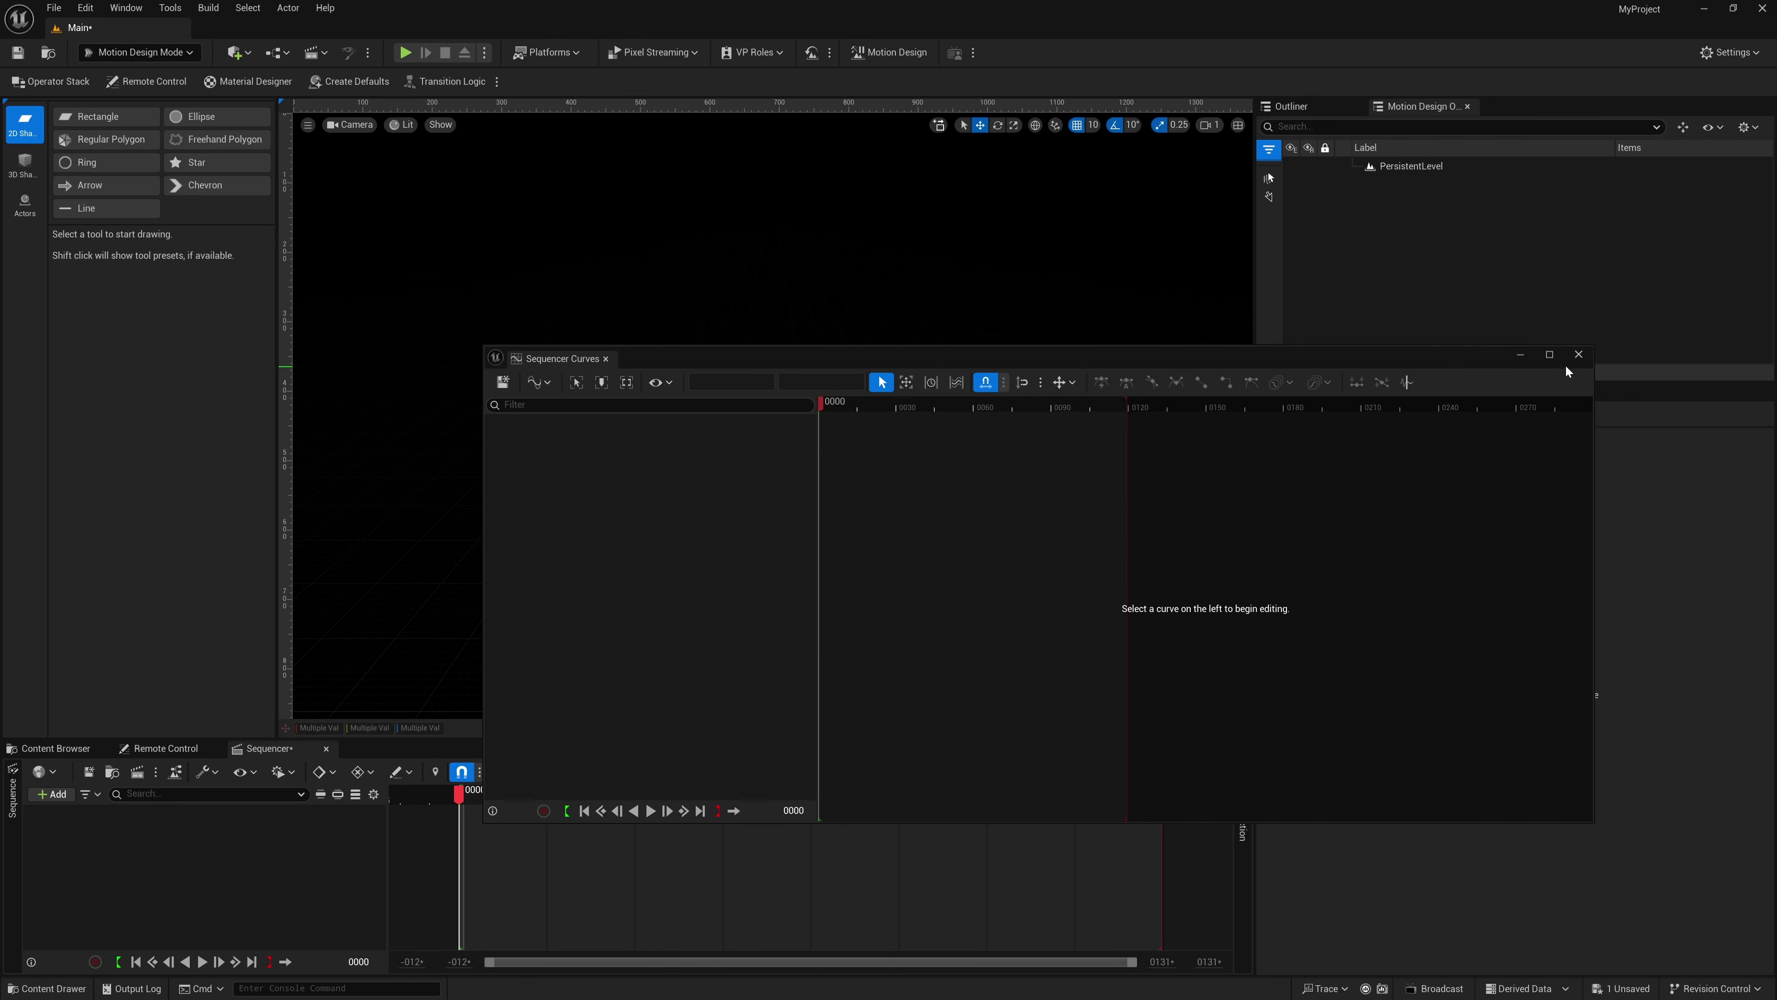
left_click(1577, 355)
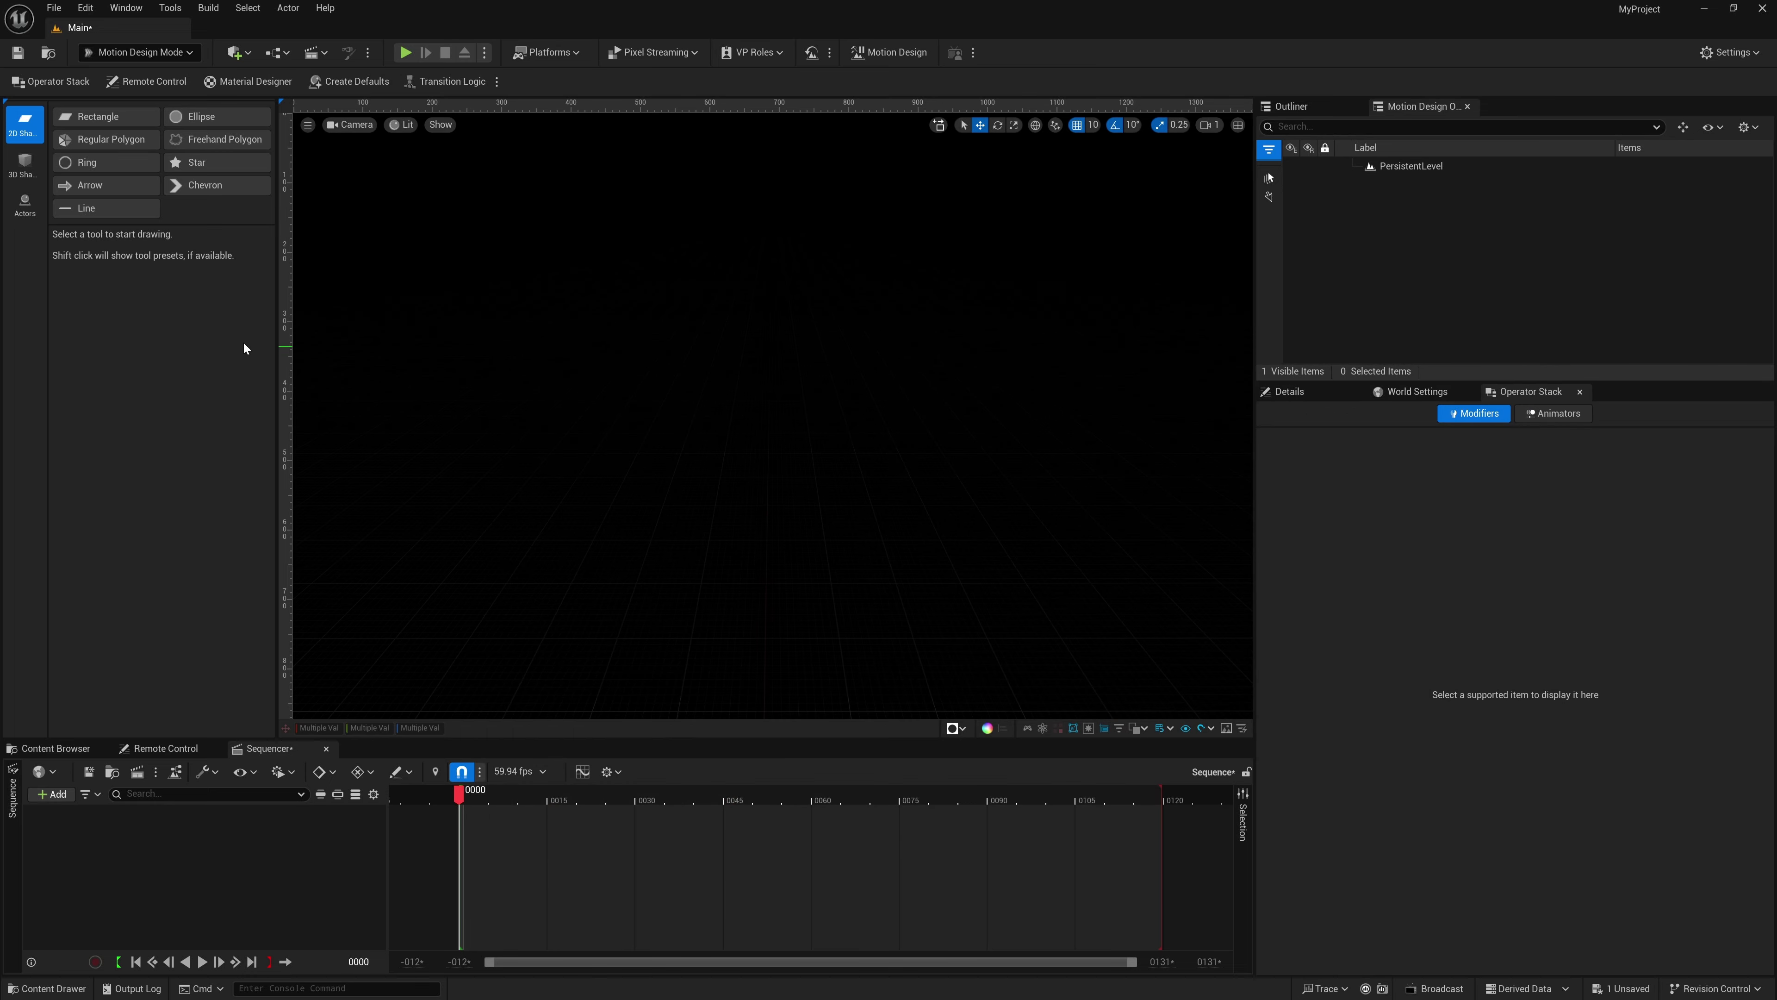
left_click(363, 86)
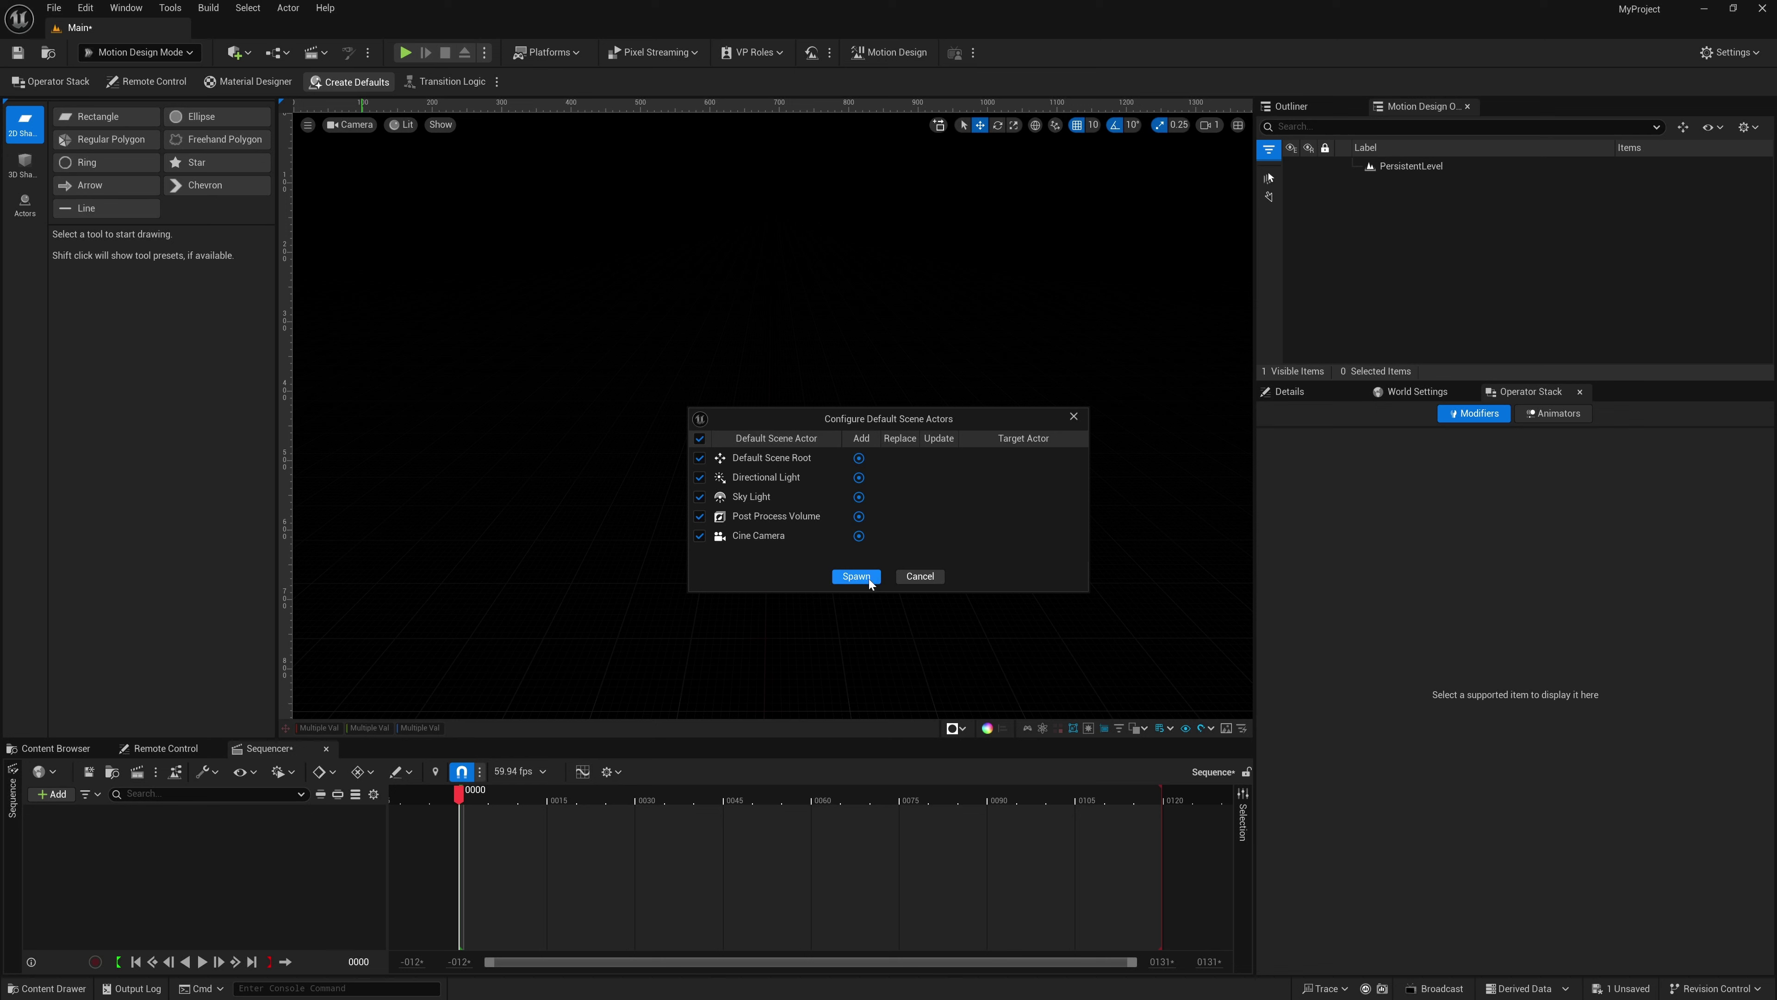
Spawn the default camera, post-process volume and lights, then expand Default Scene in the Outliner.
left_click(854, 577)
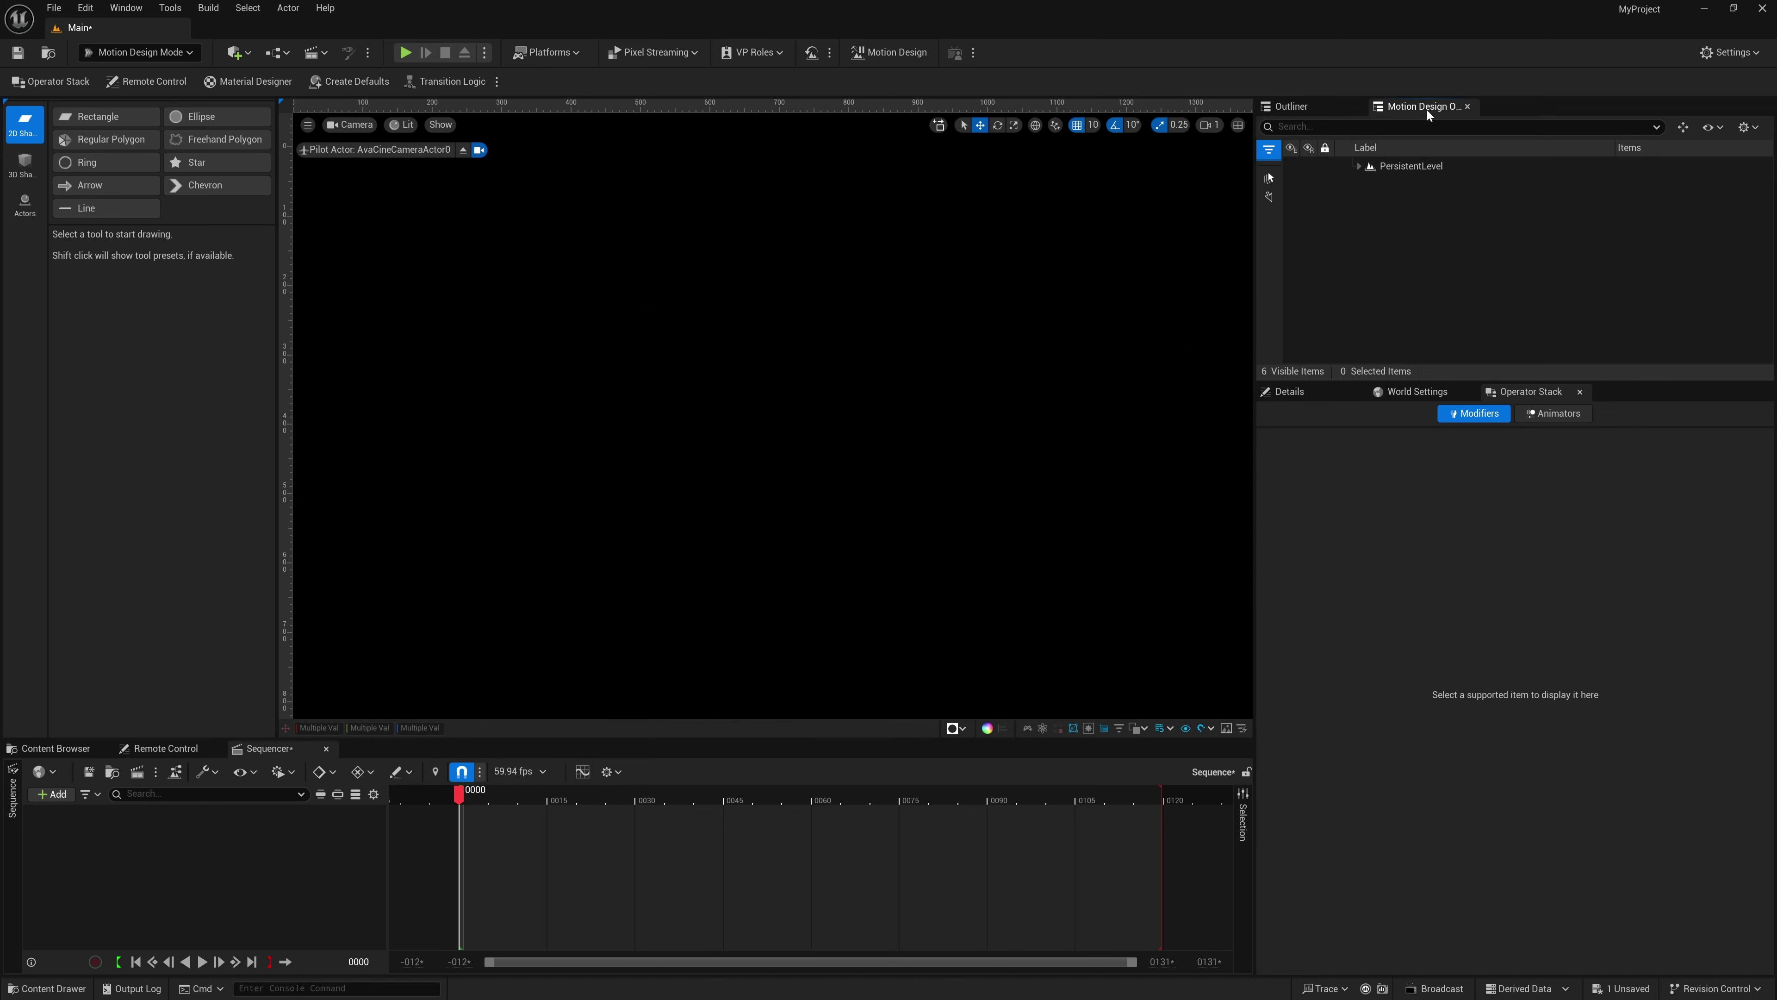
left_click(1357, 166)
left_click(1367, 183)
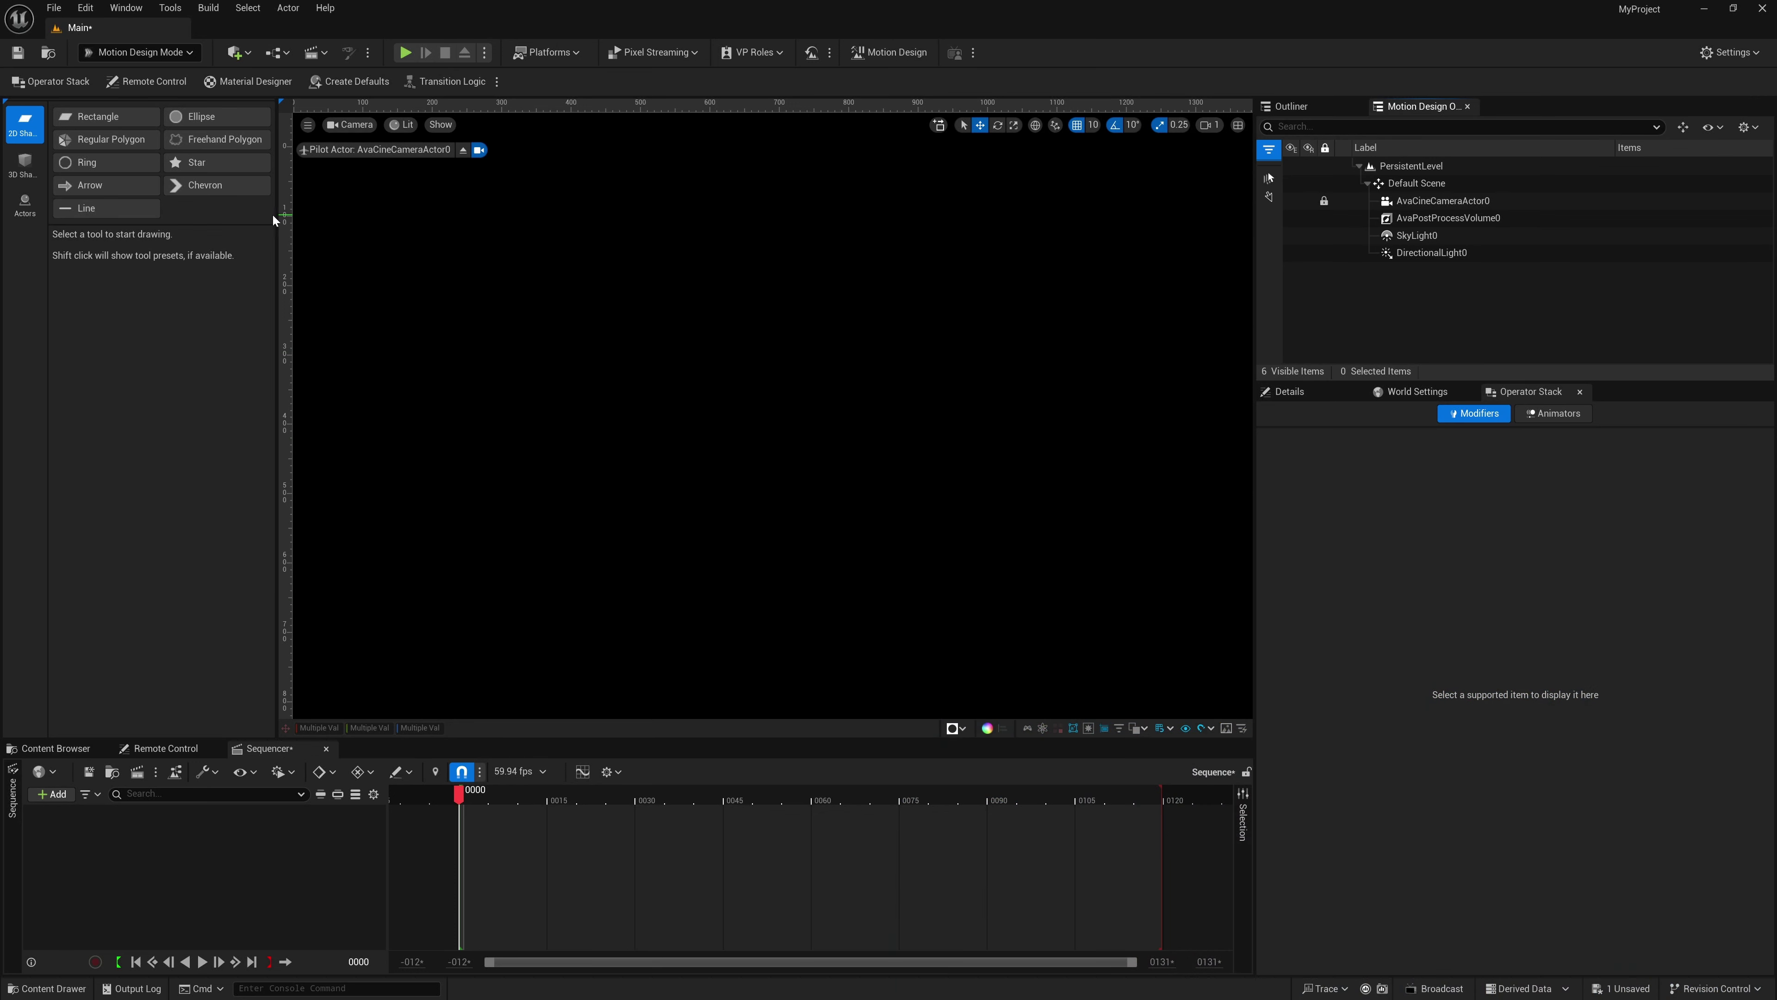
Add a Cloner actor and a Sphere at the viewport centre from the Motion Design tools.
left_click_drag(277, 213, 304, 213)
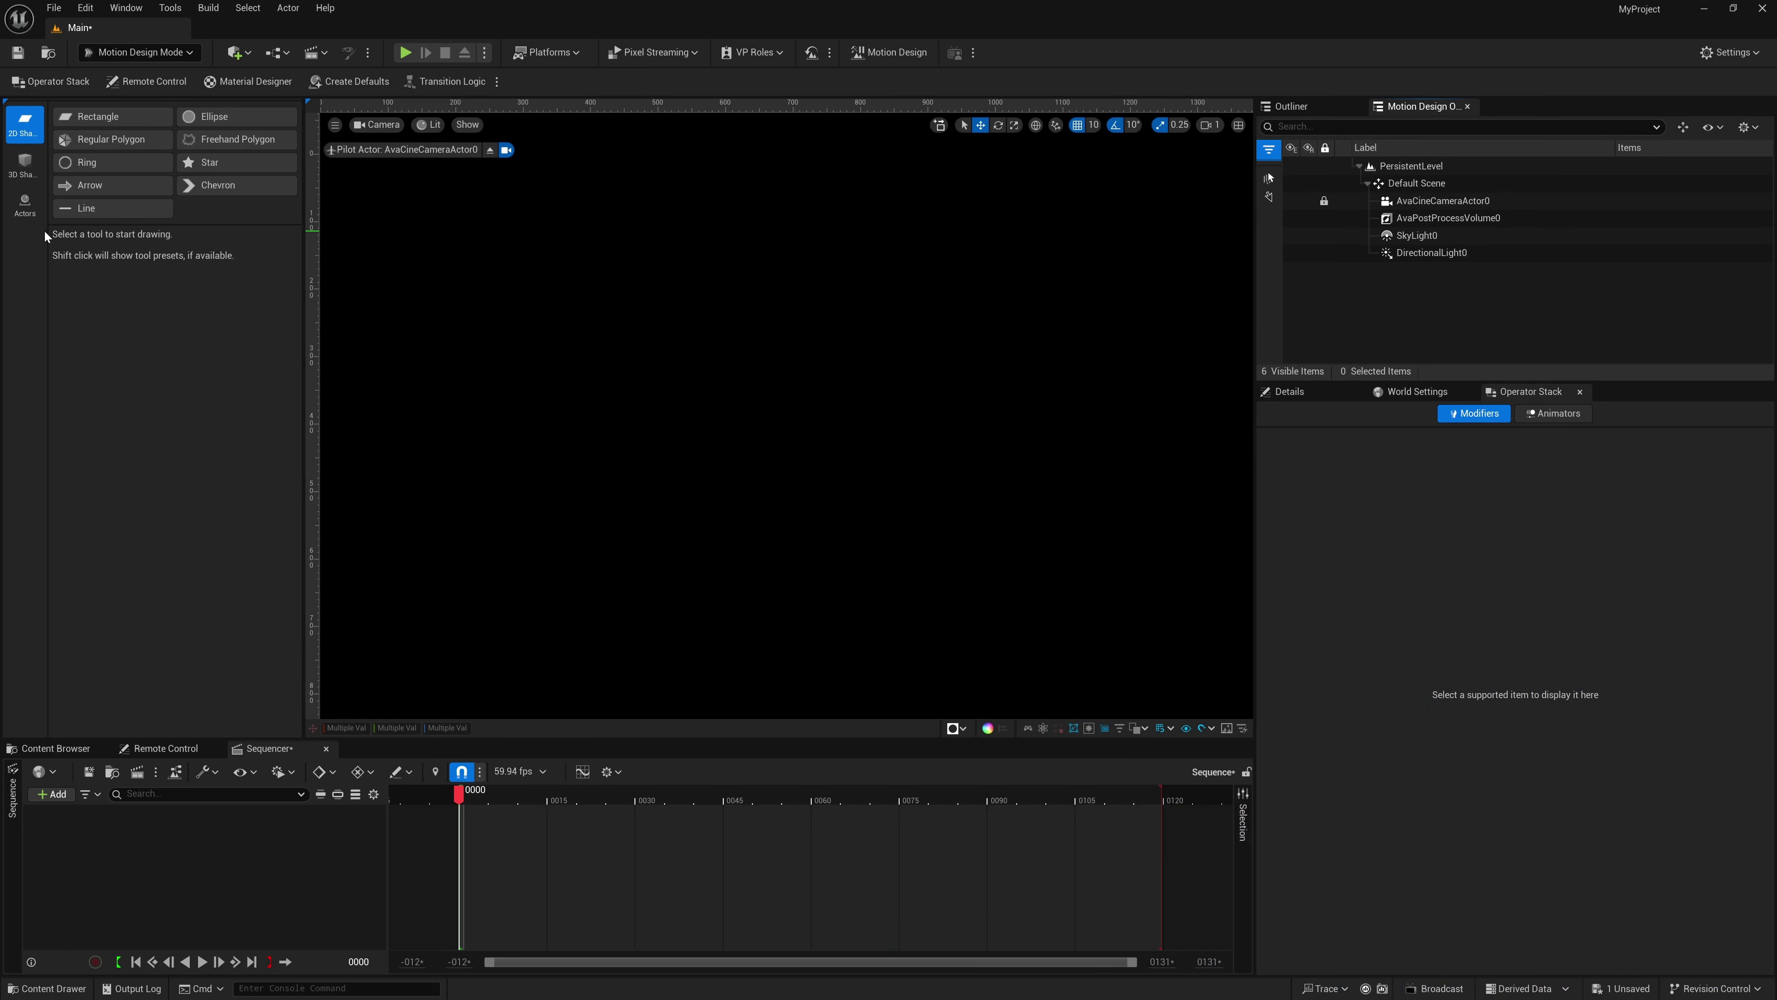
left_click(34, 206)
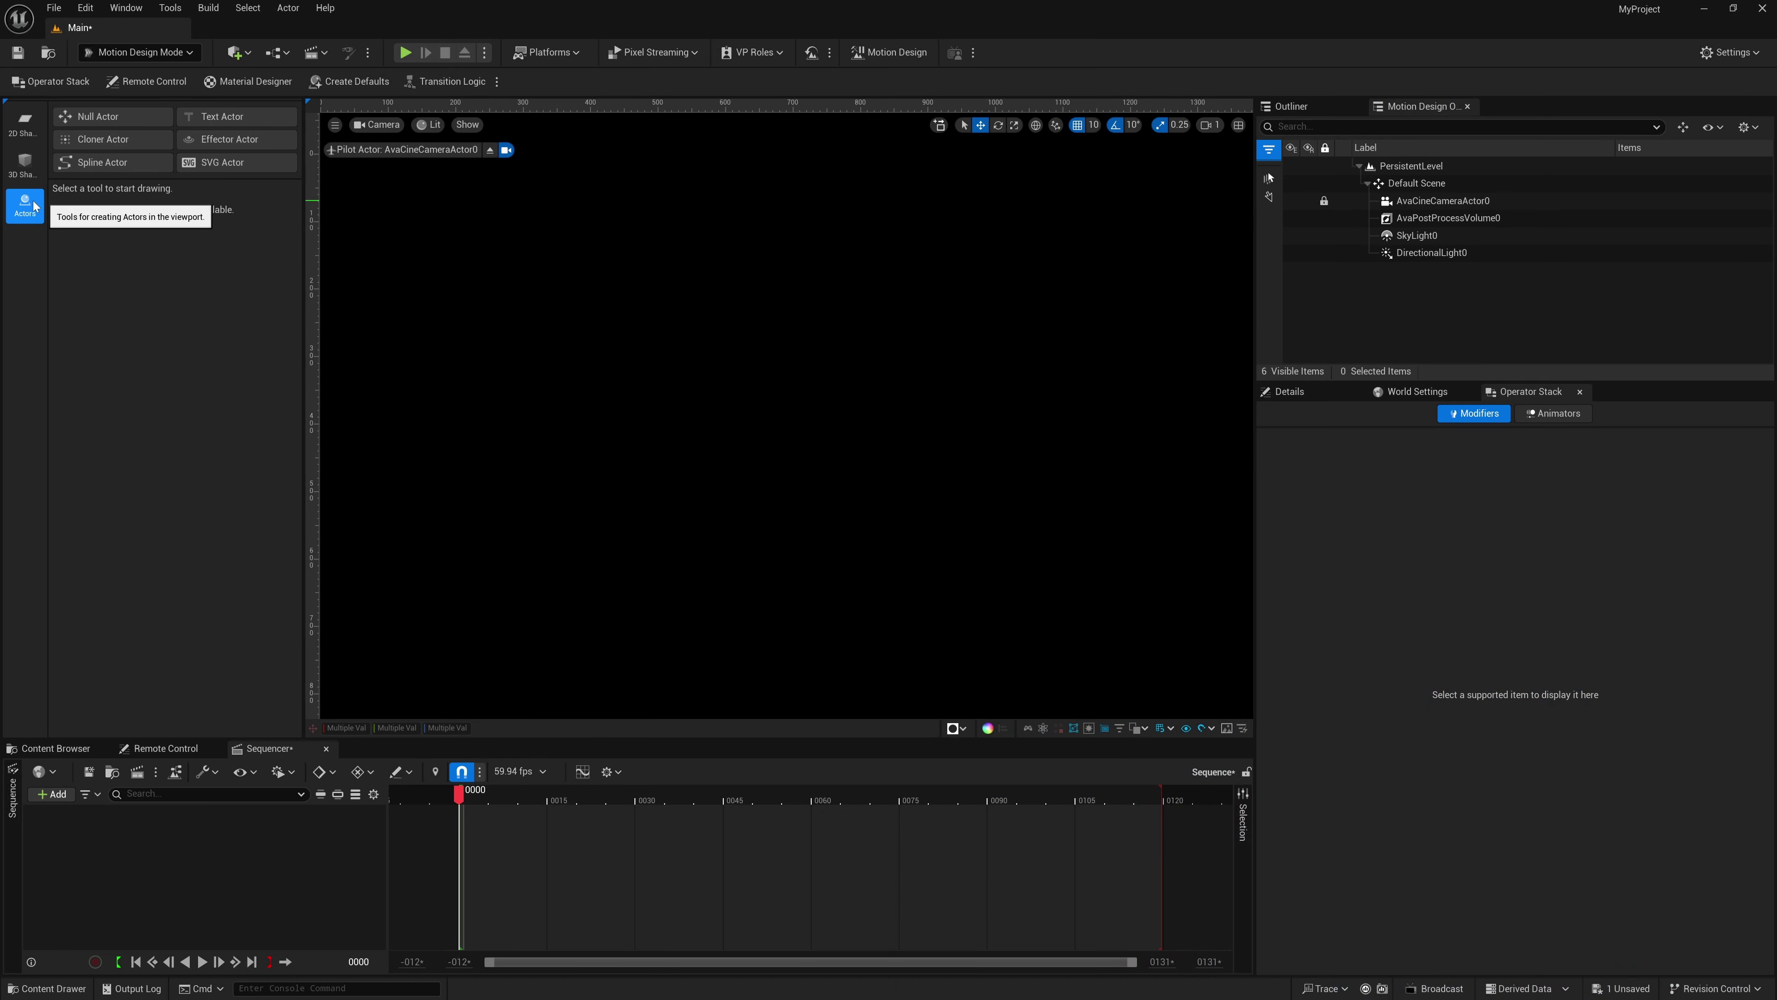
left_click(128, 138)
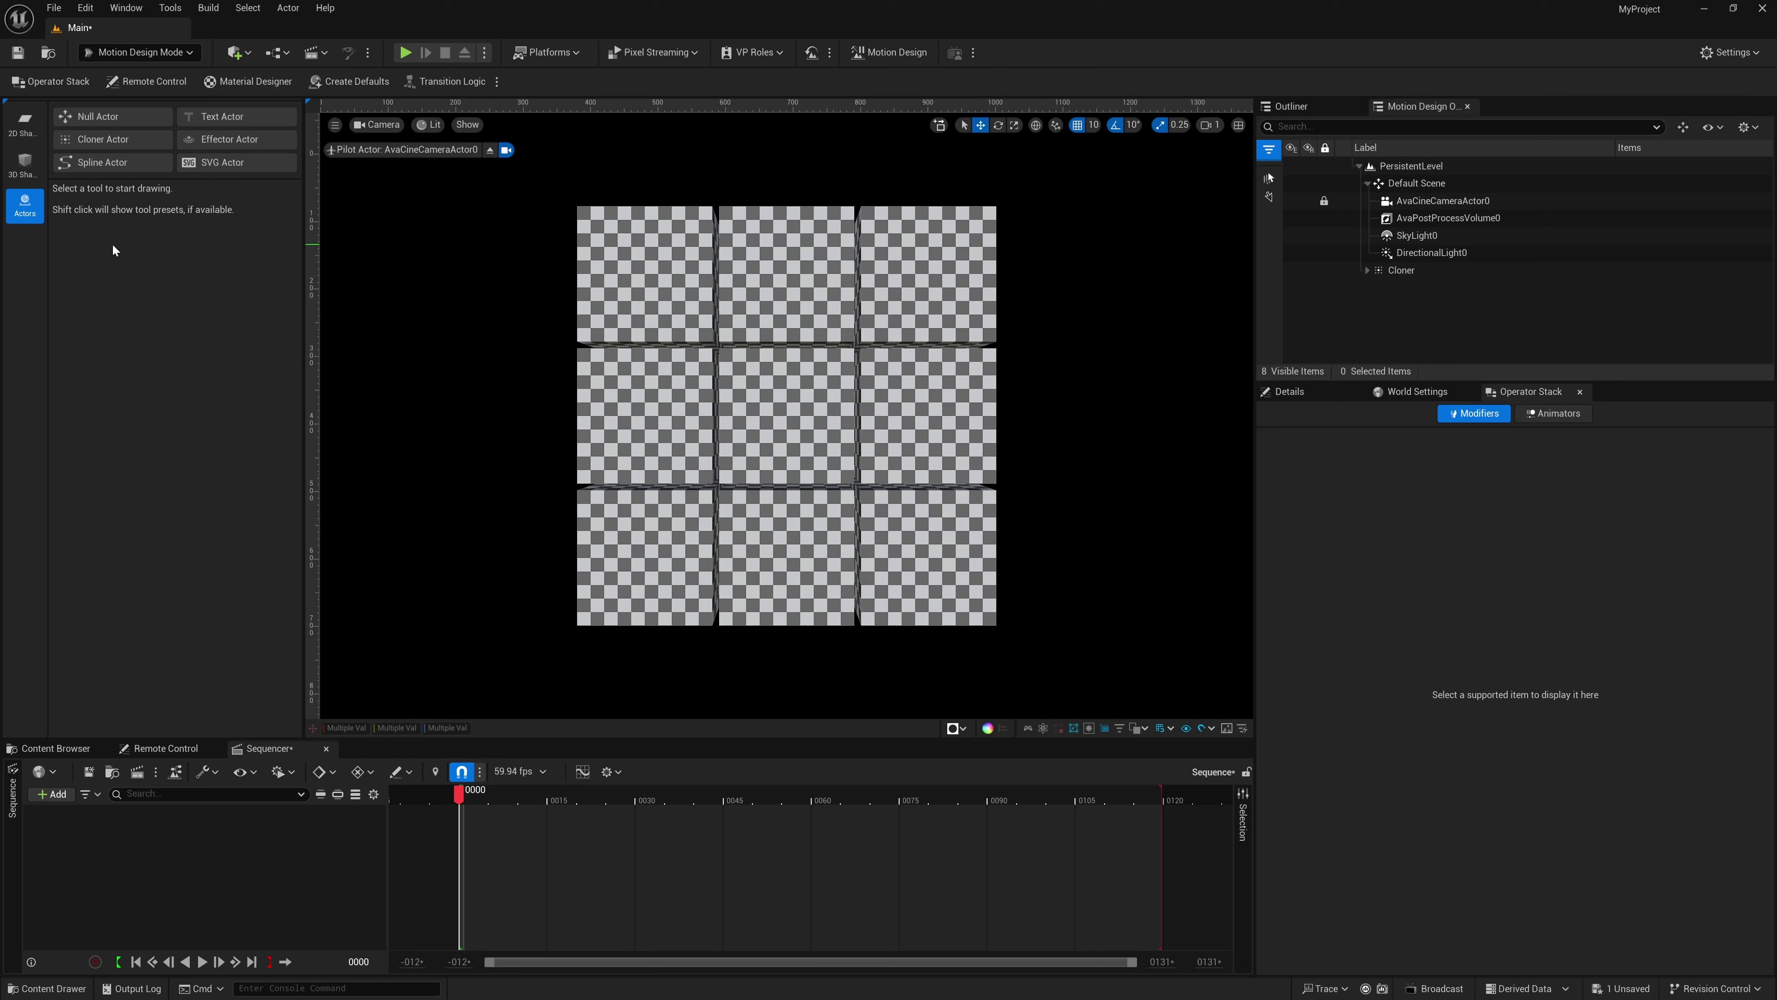
left_click(34, 173)
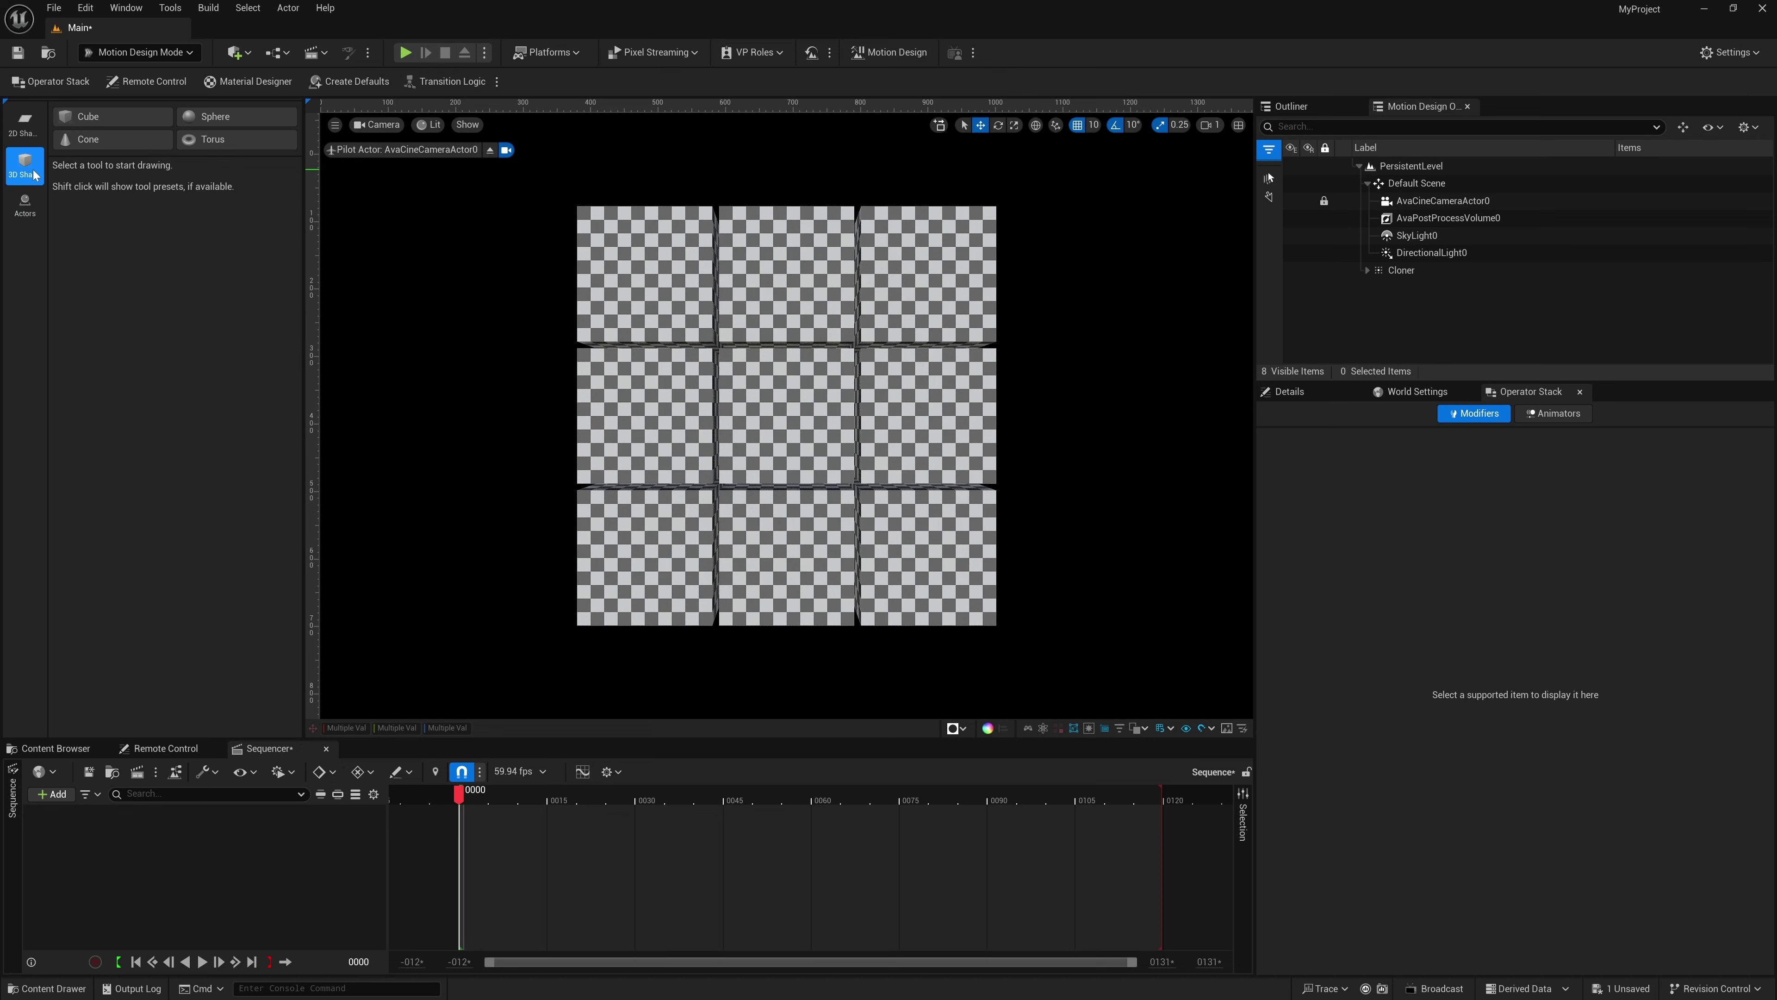
double_click(212, 118)
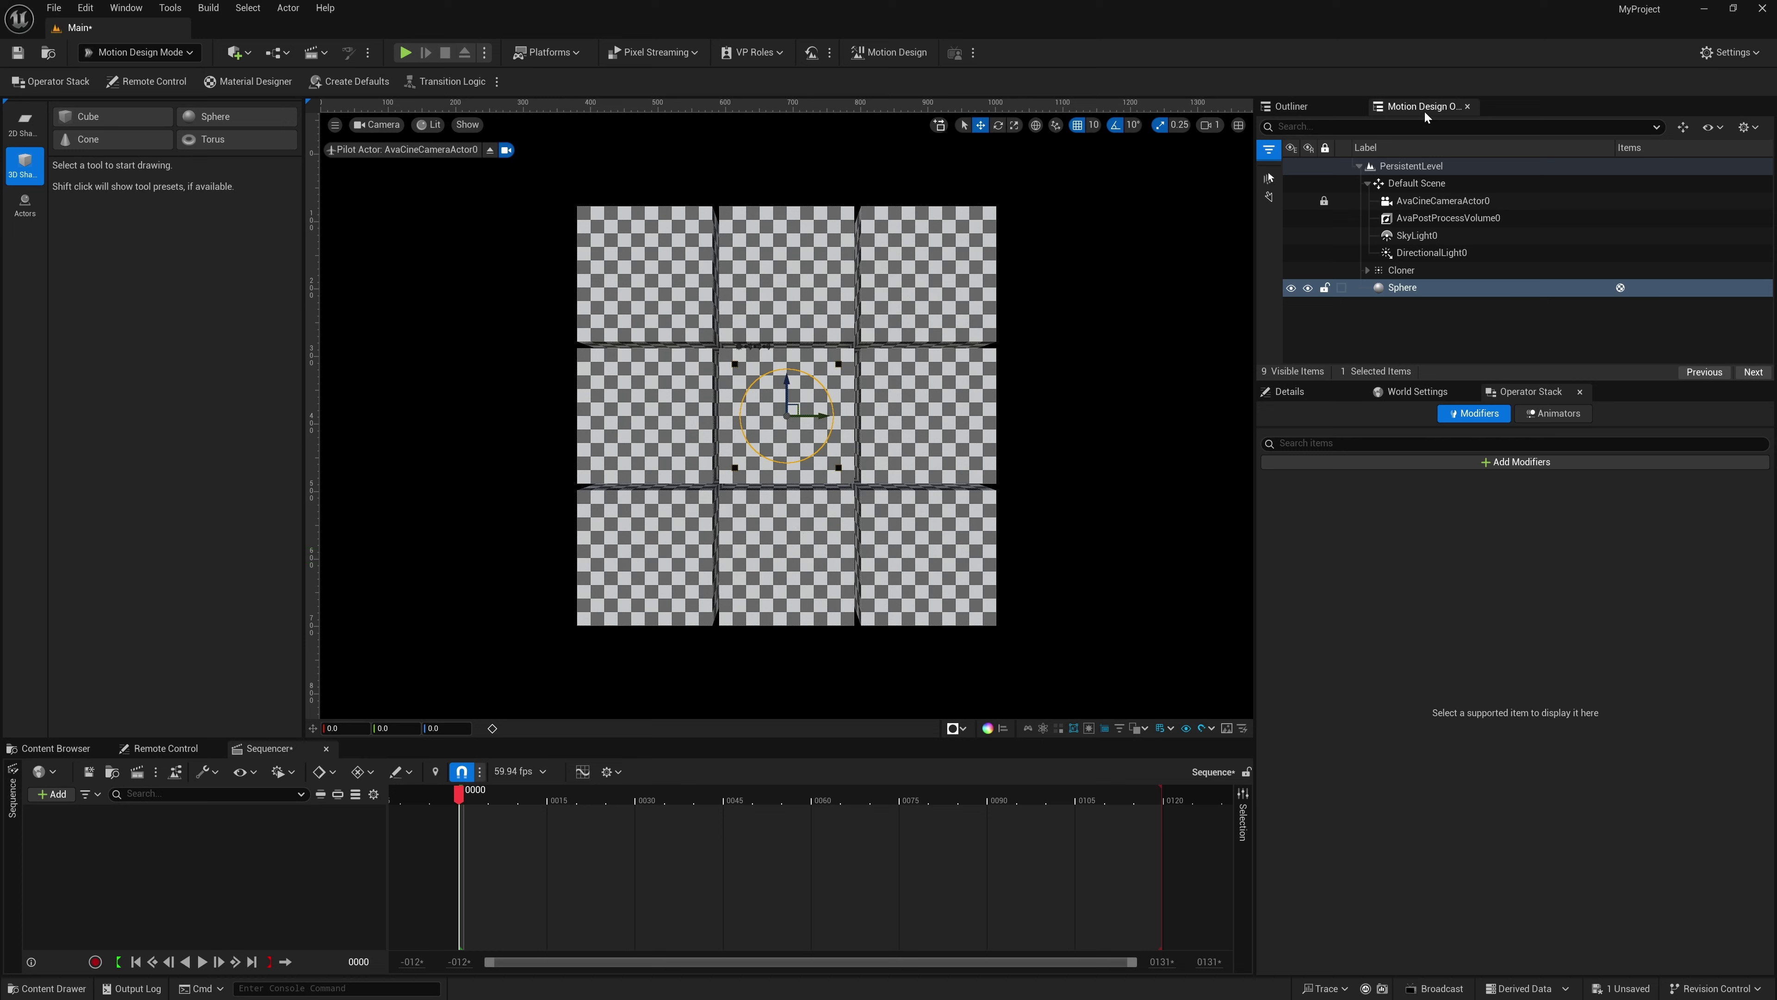
Delete the Cloner's DefaultClone and reparent the Sphere under the Cloner.
left_click(1367, 270)
left_click(1421, 289)
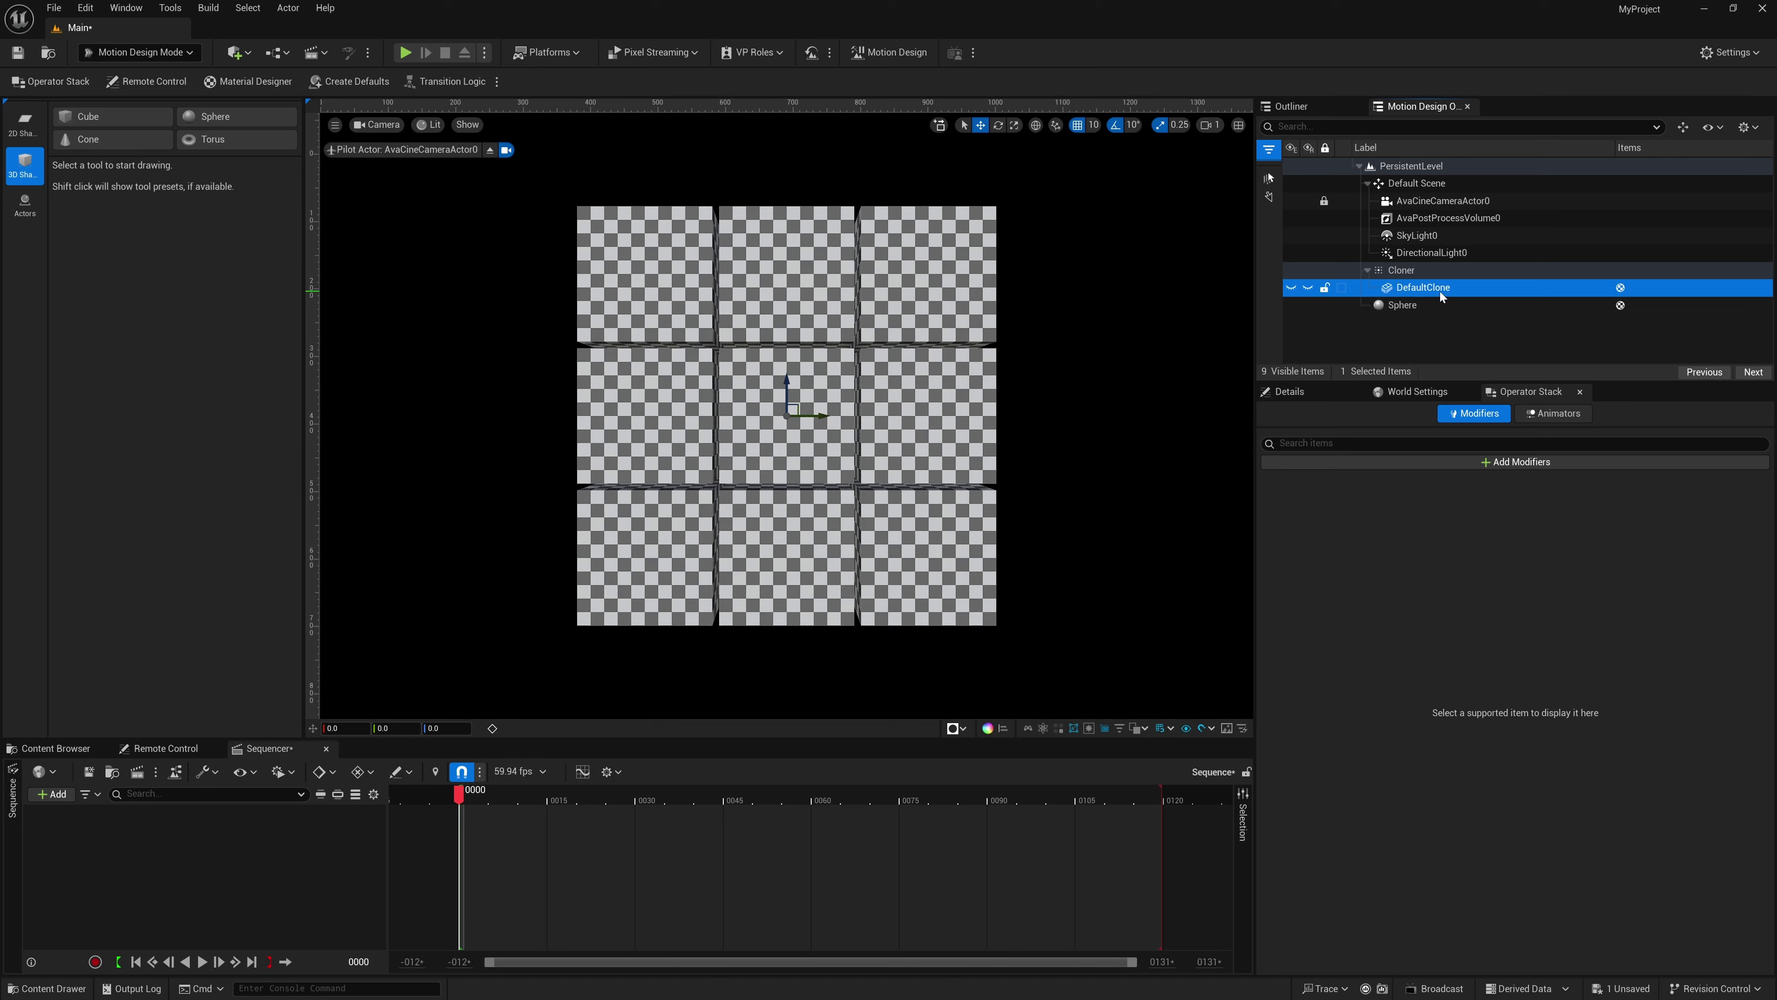
key("Delete")
left_click(1079, 552)
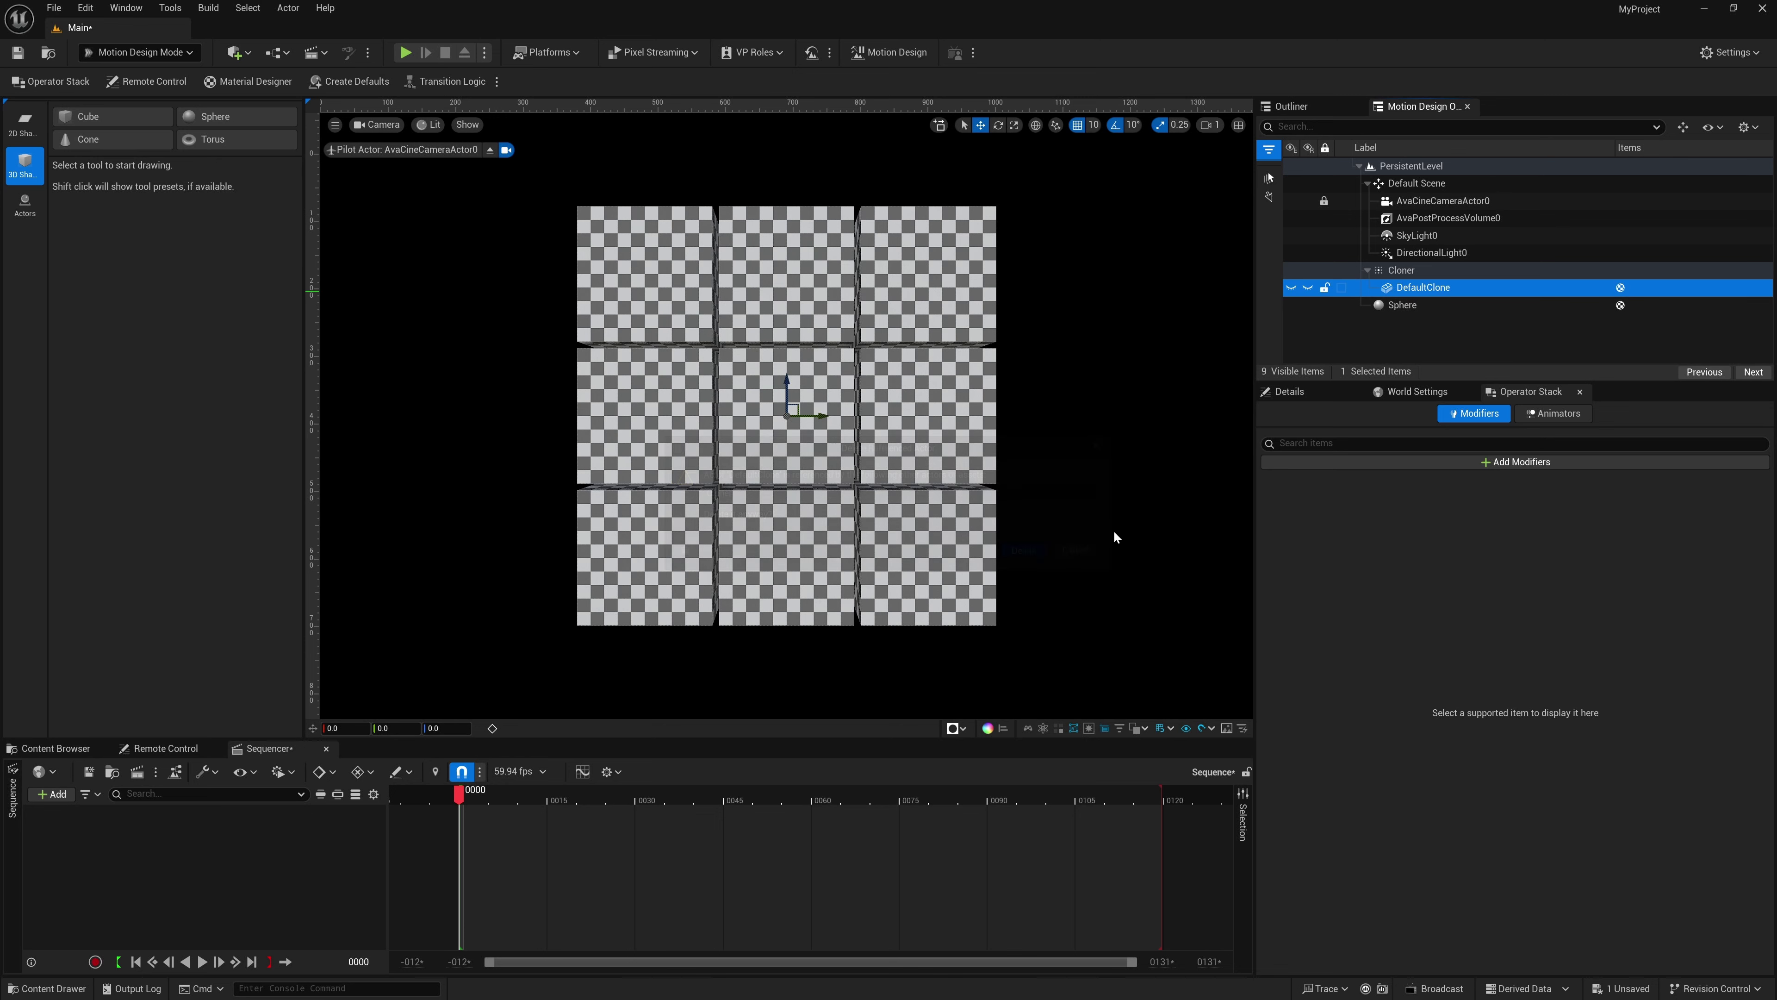
left_click(1405, 289)
left_click_drag(1404, 289, 1413, 270)
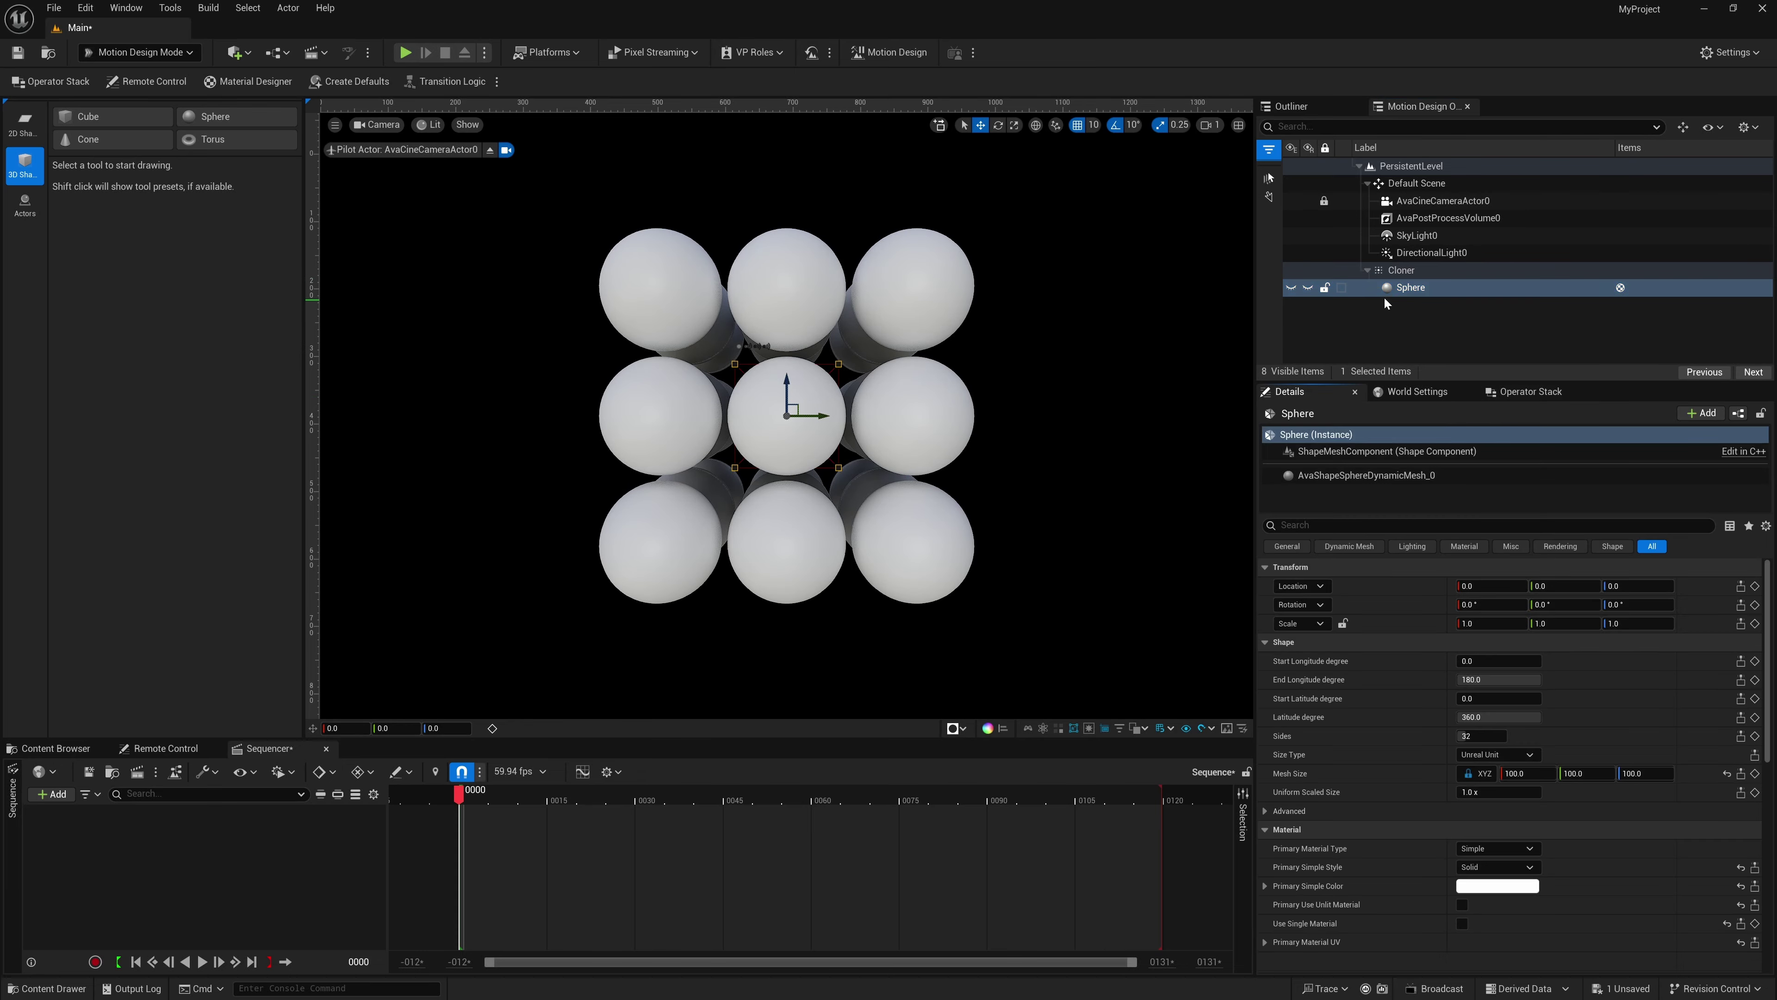
Set the Cloner's Color to magenta and keyframe it at frame 0.
left_click(1402, 270)
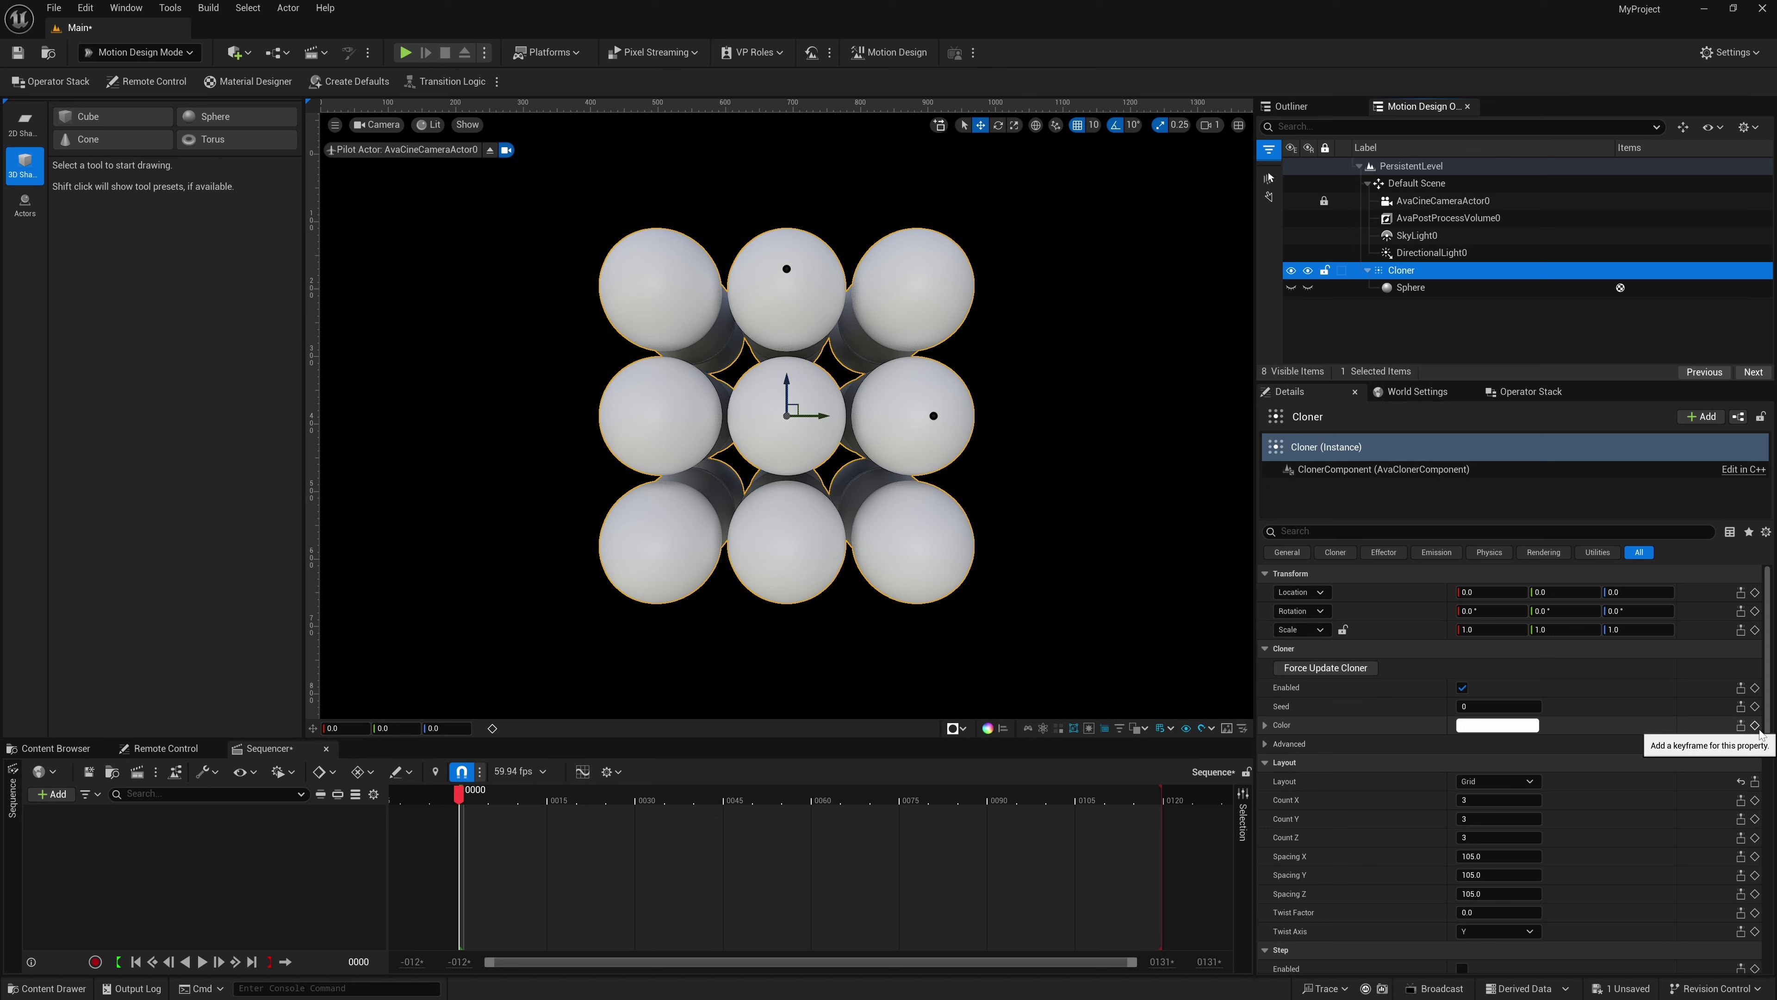
left_click(1497, 725)
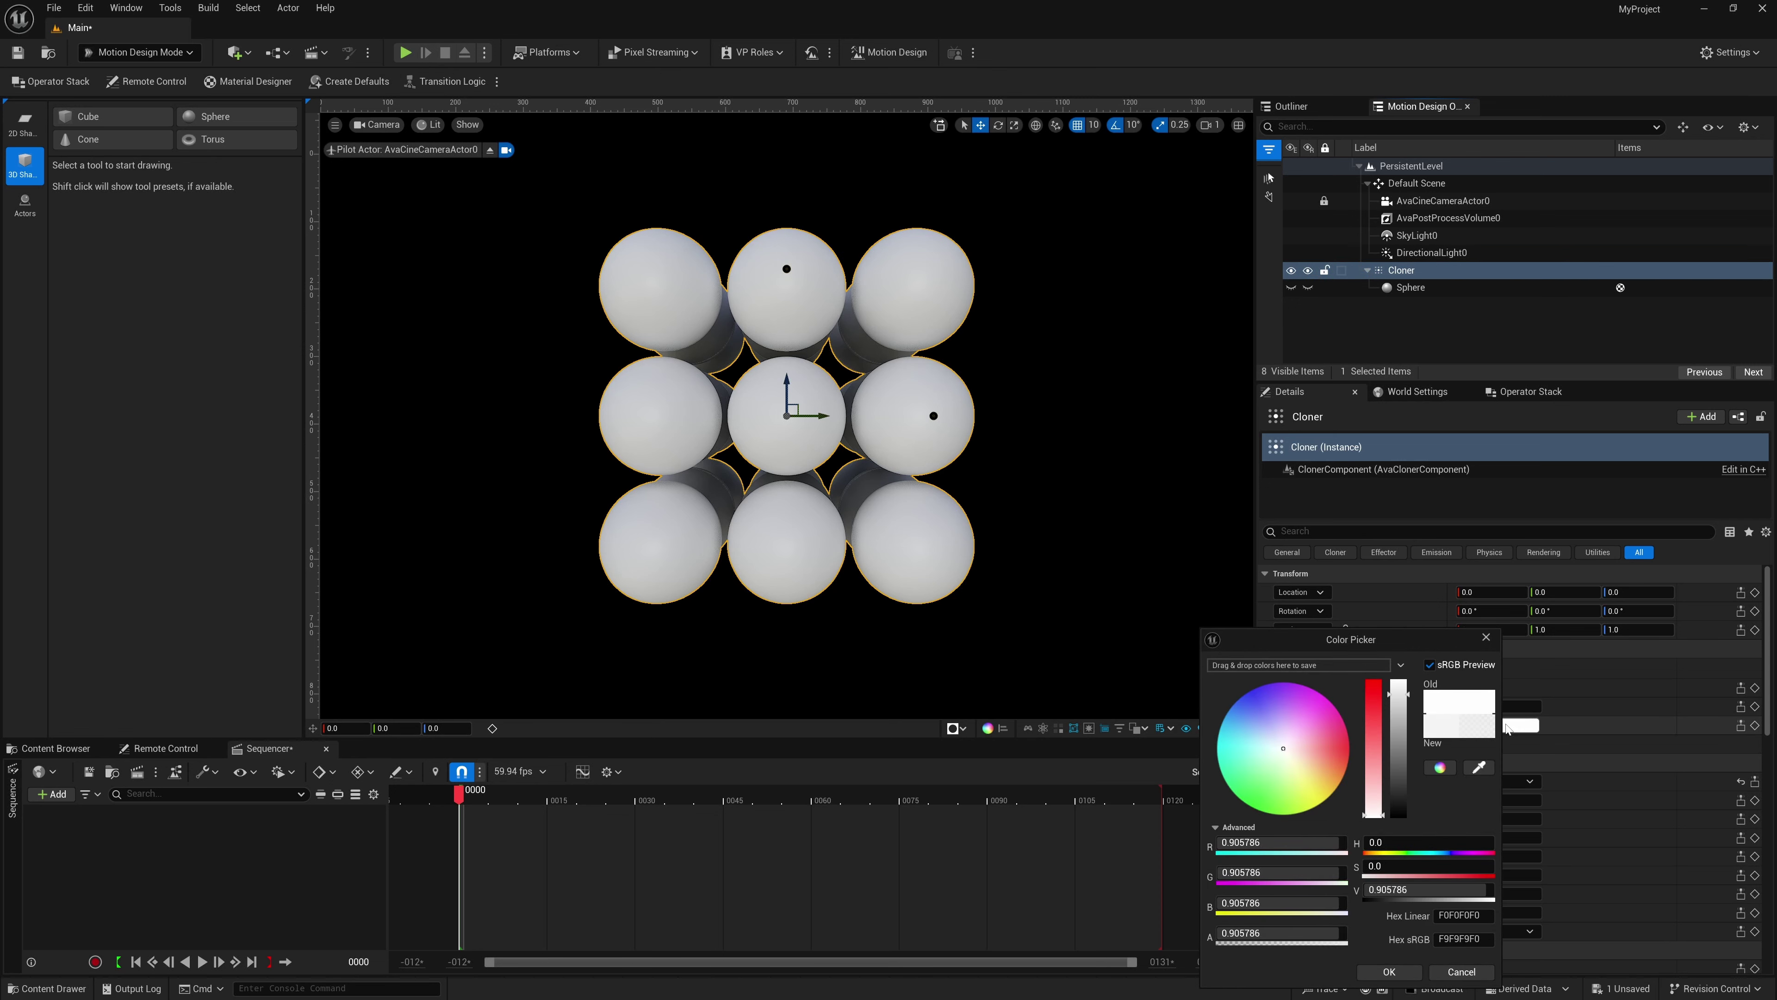
mouse_move(1340, 731)
left_mouse_down()
mouse_move(1371, 731)
mouse_move(1340, 721)
left_mouse_up()
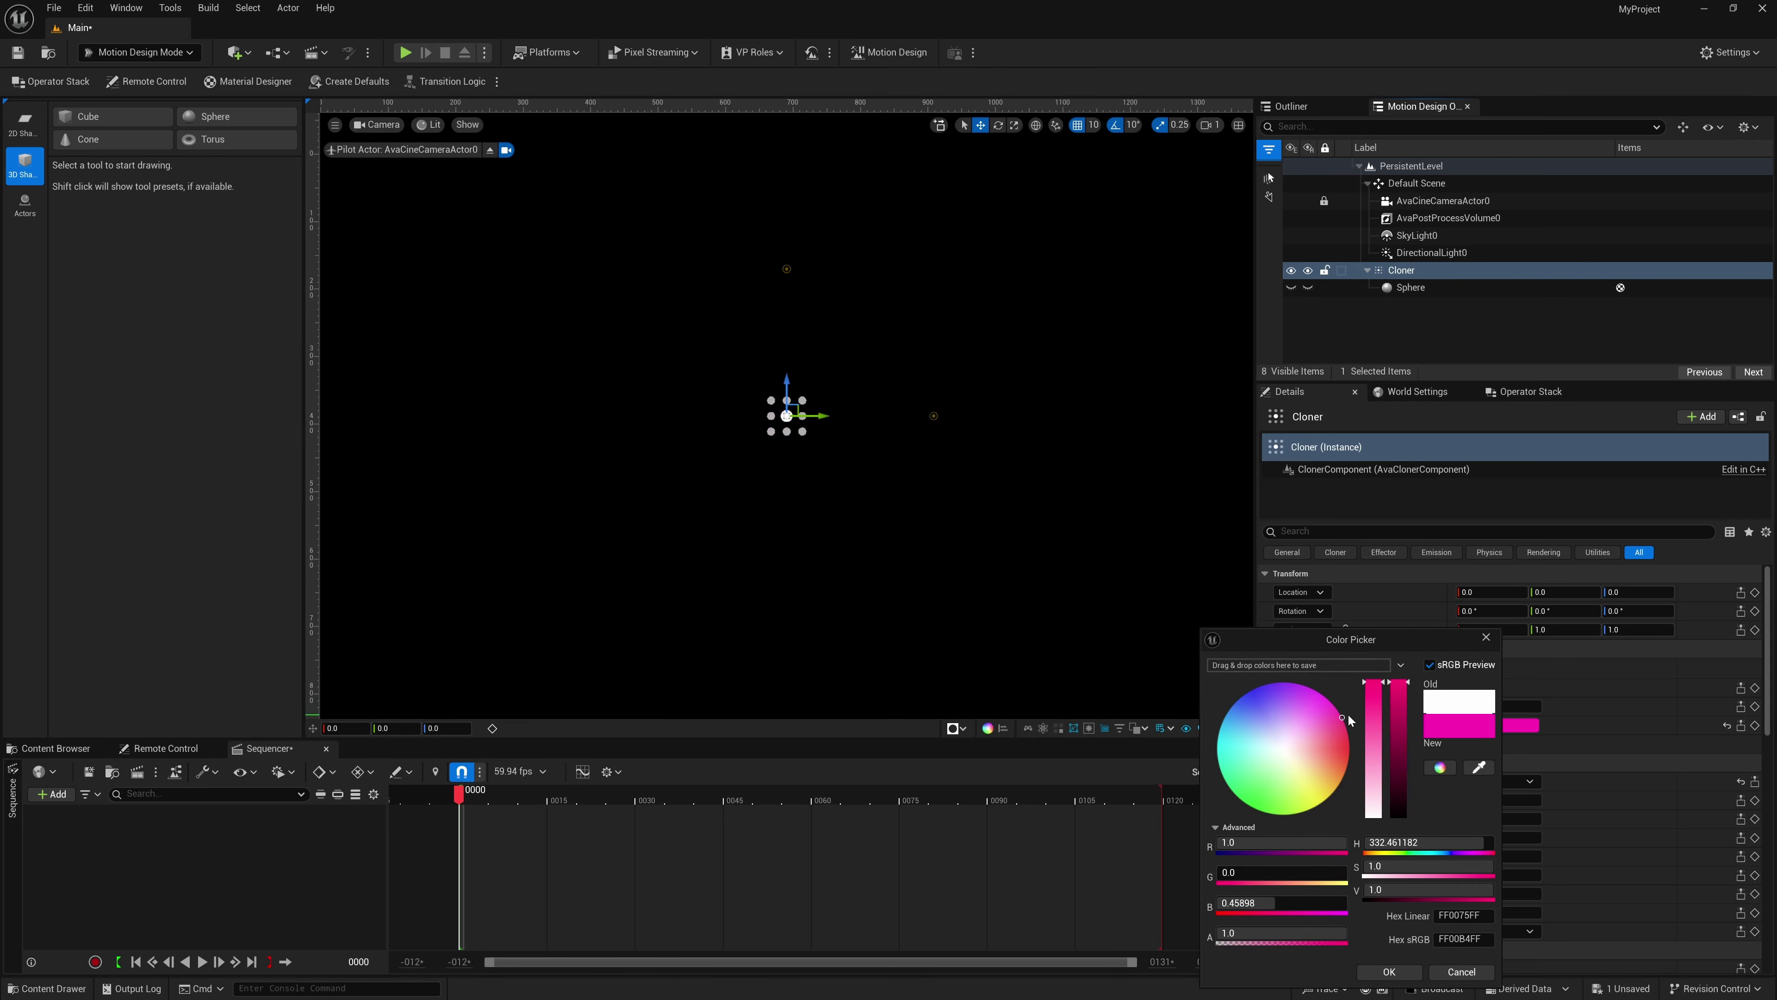
left_click(1385, 973)
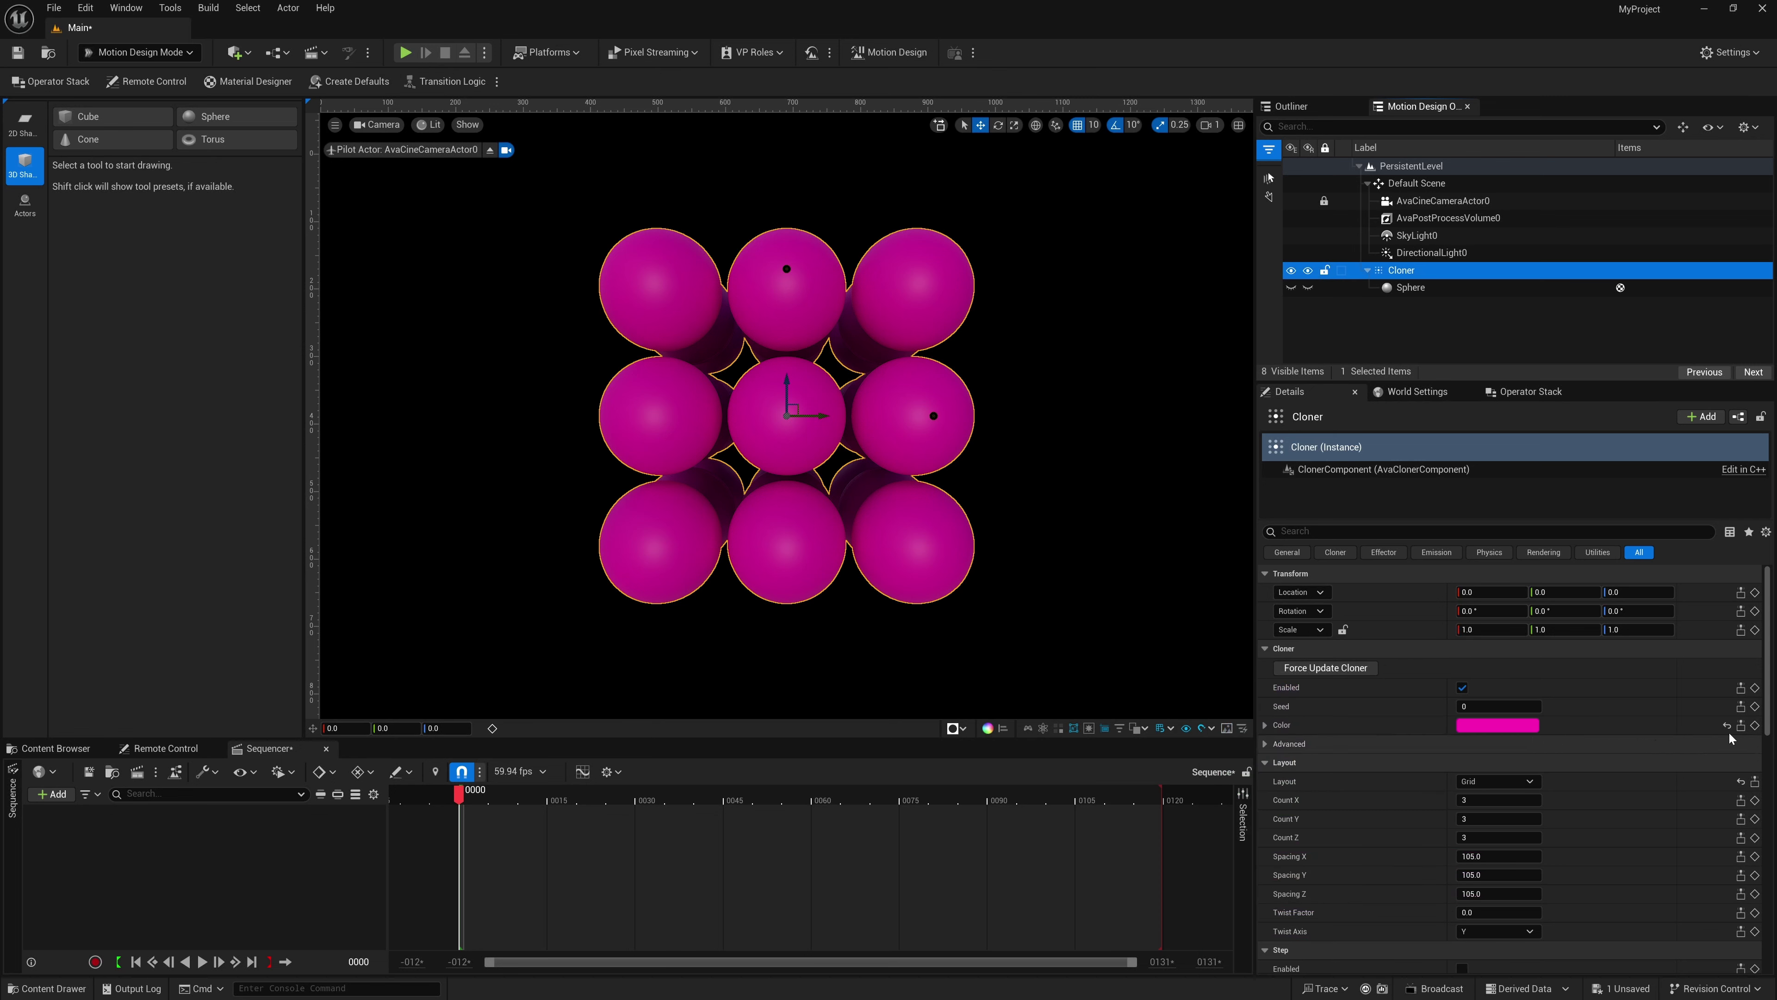
left_click(1754, 726)
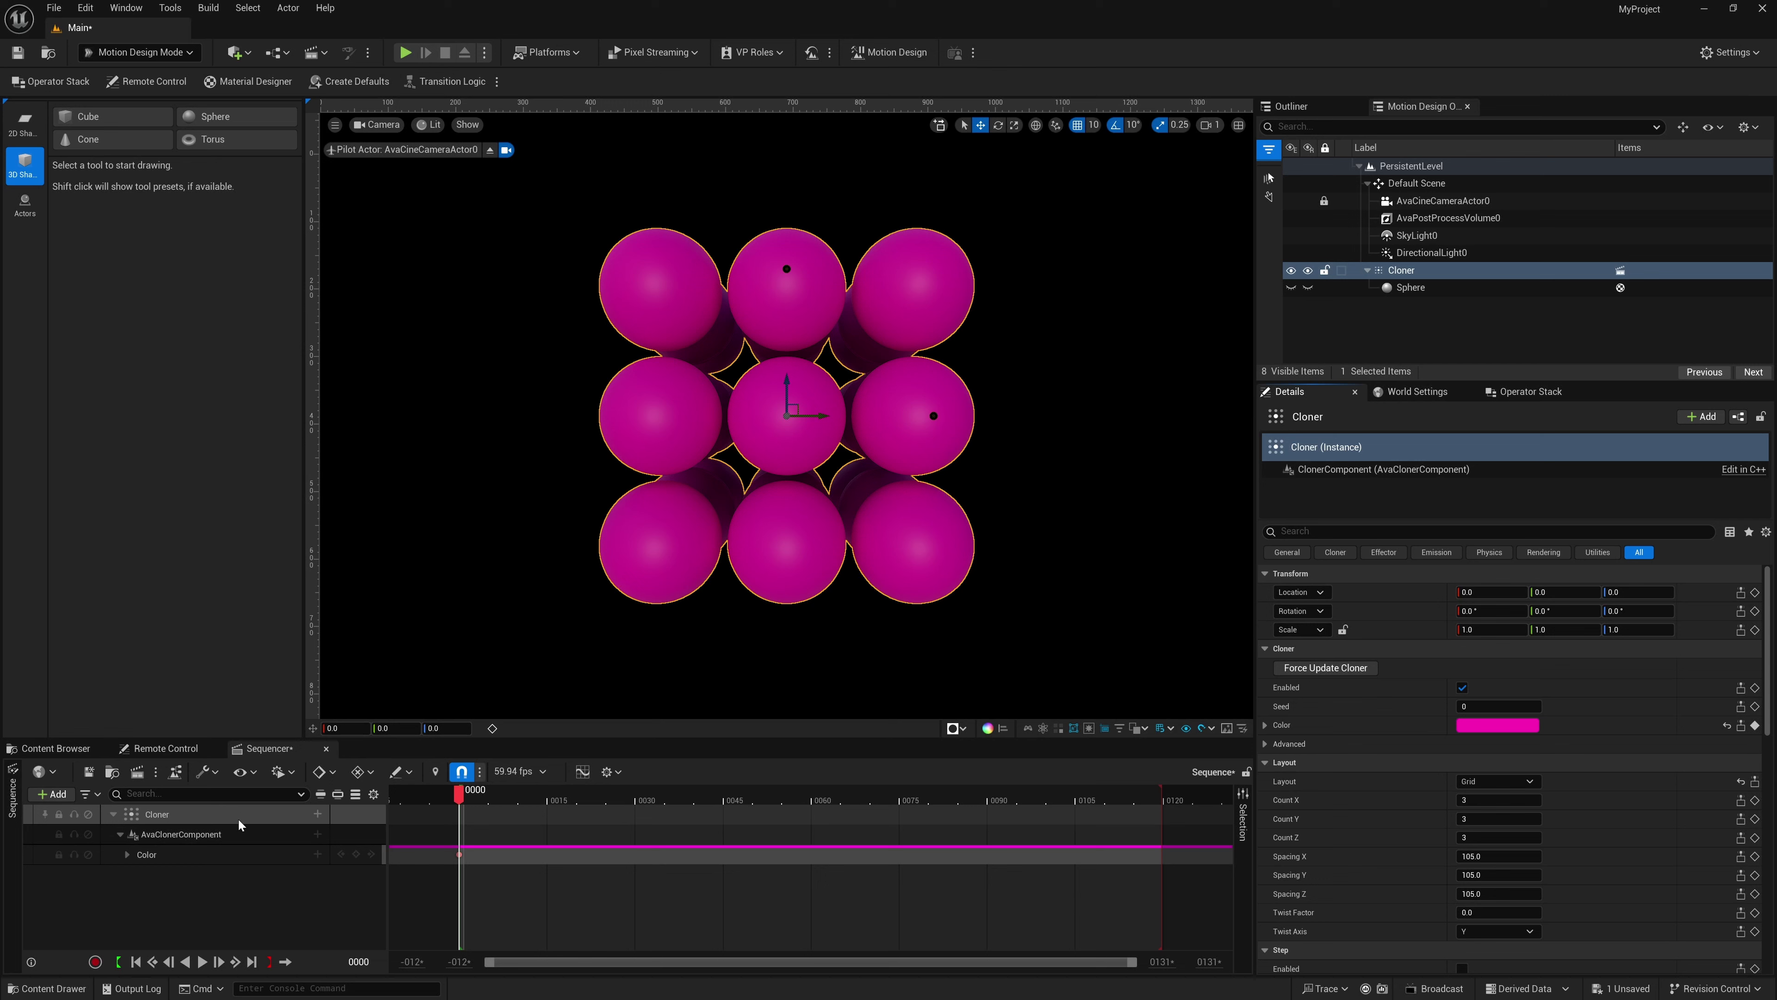
At frame 75, set the Cloner's Color to green and keyframe it.
left_click(567, 797)
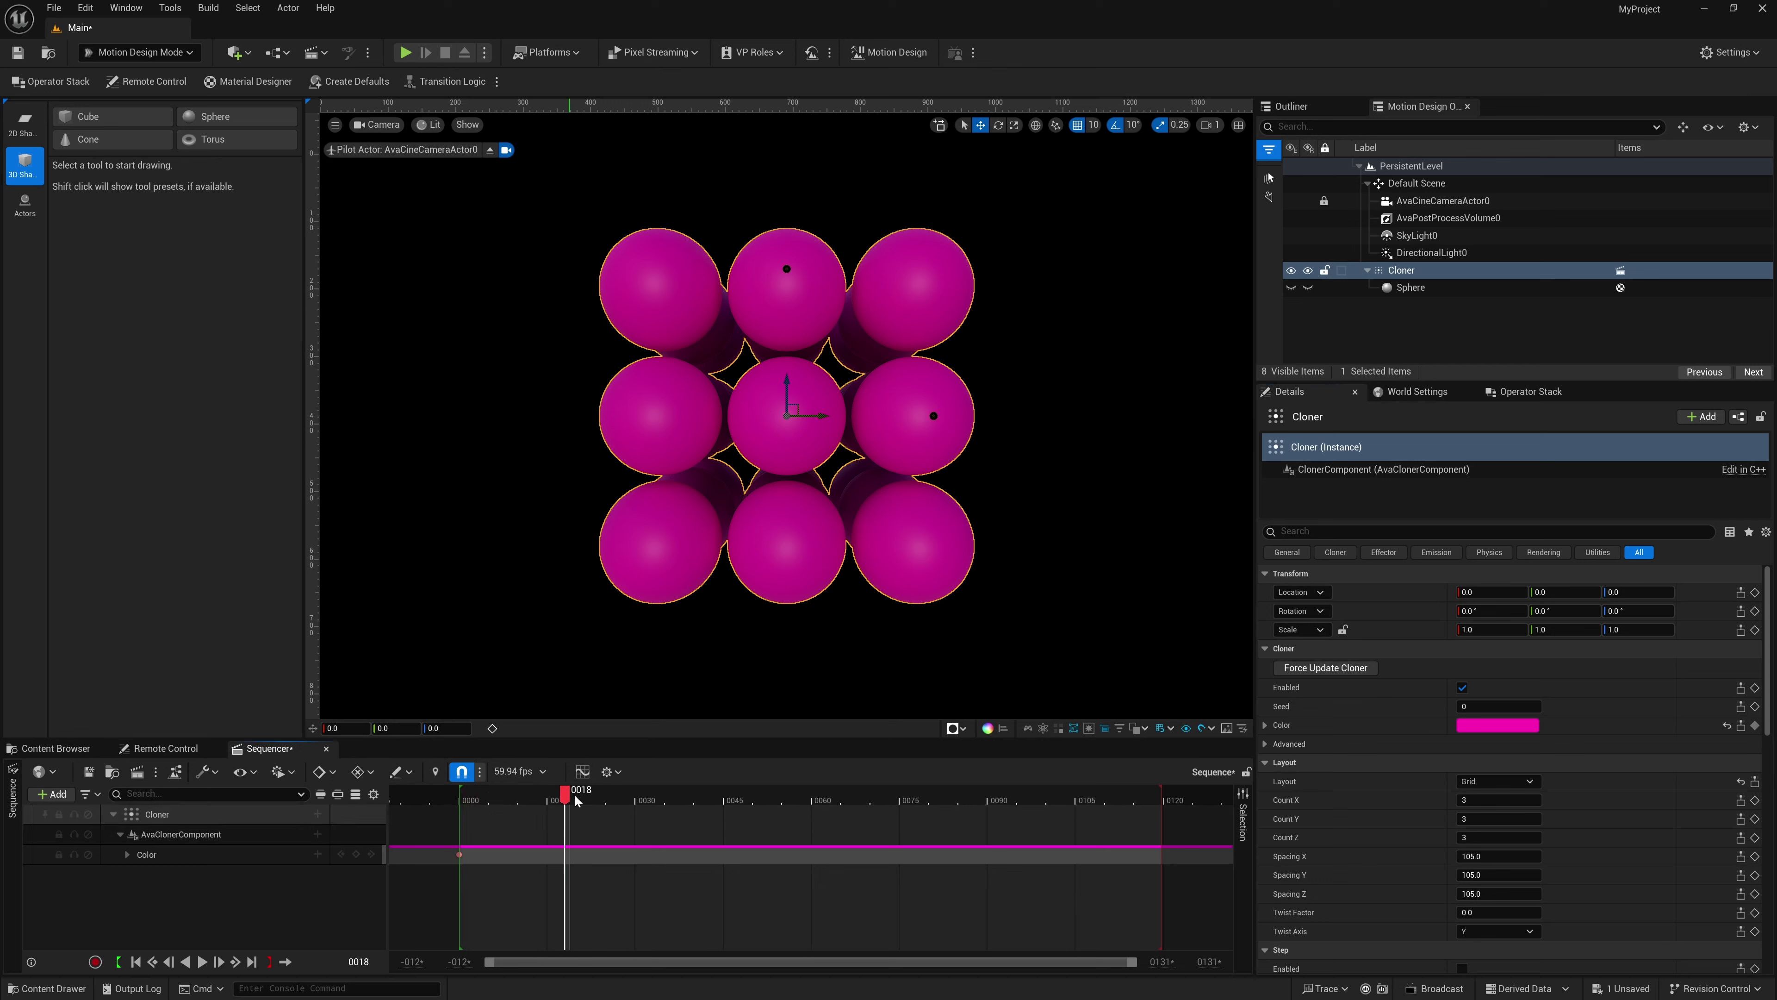
left_click_drag(576, 800, 900, 798)
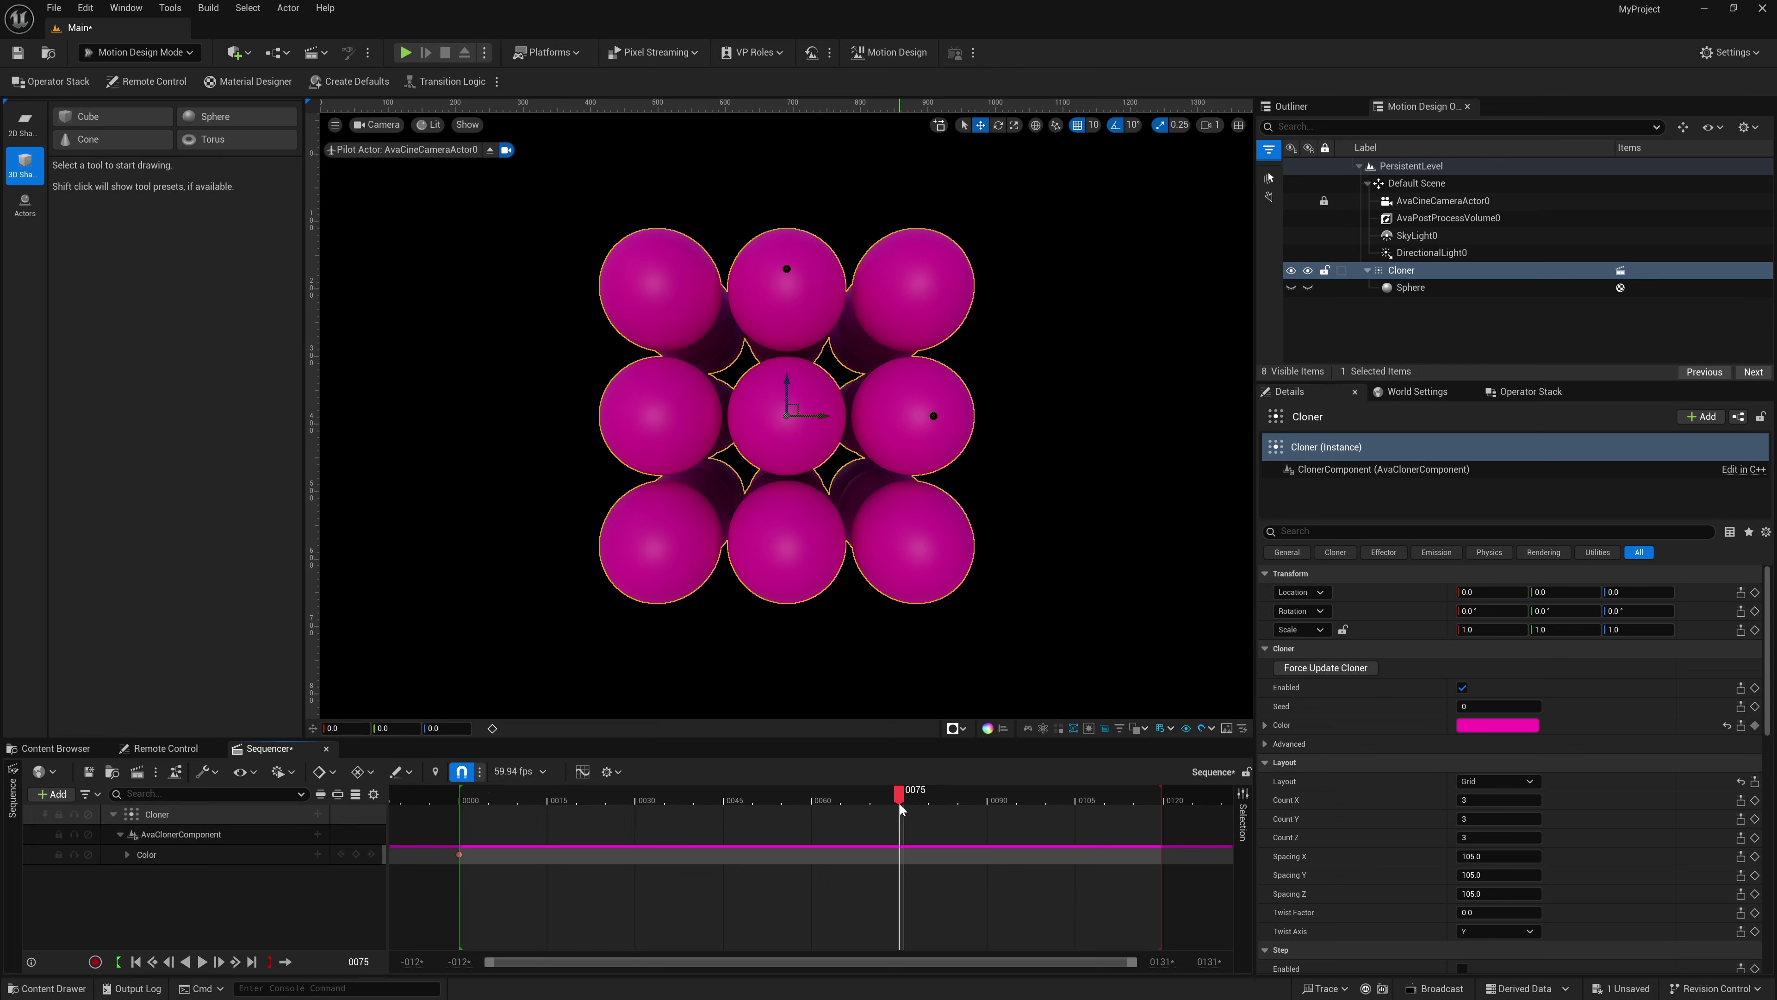
left_click(1486, 728)
left_click(1242, 807)
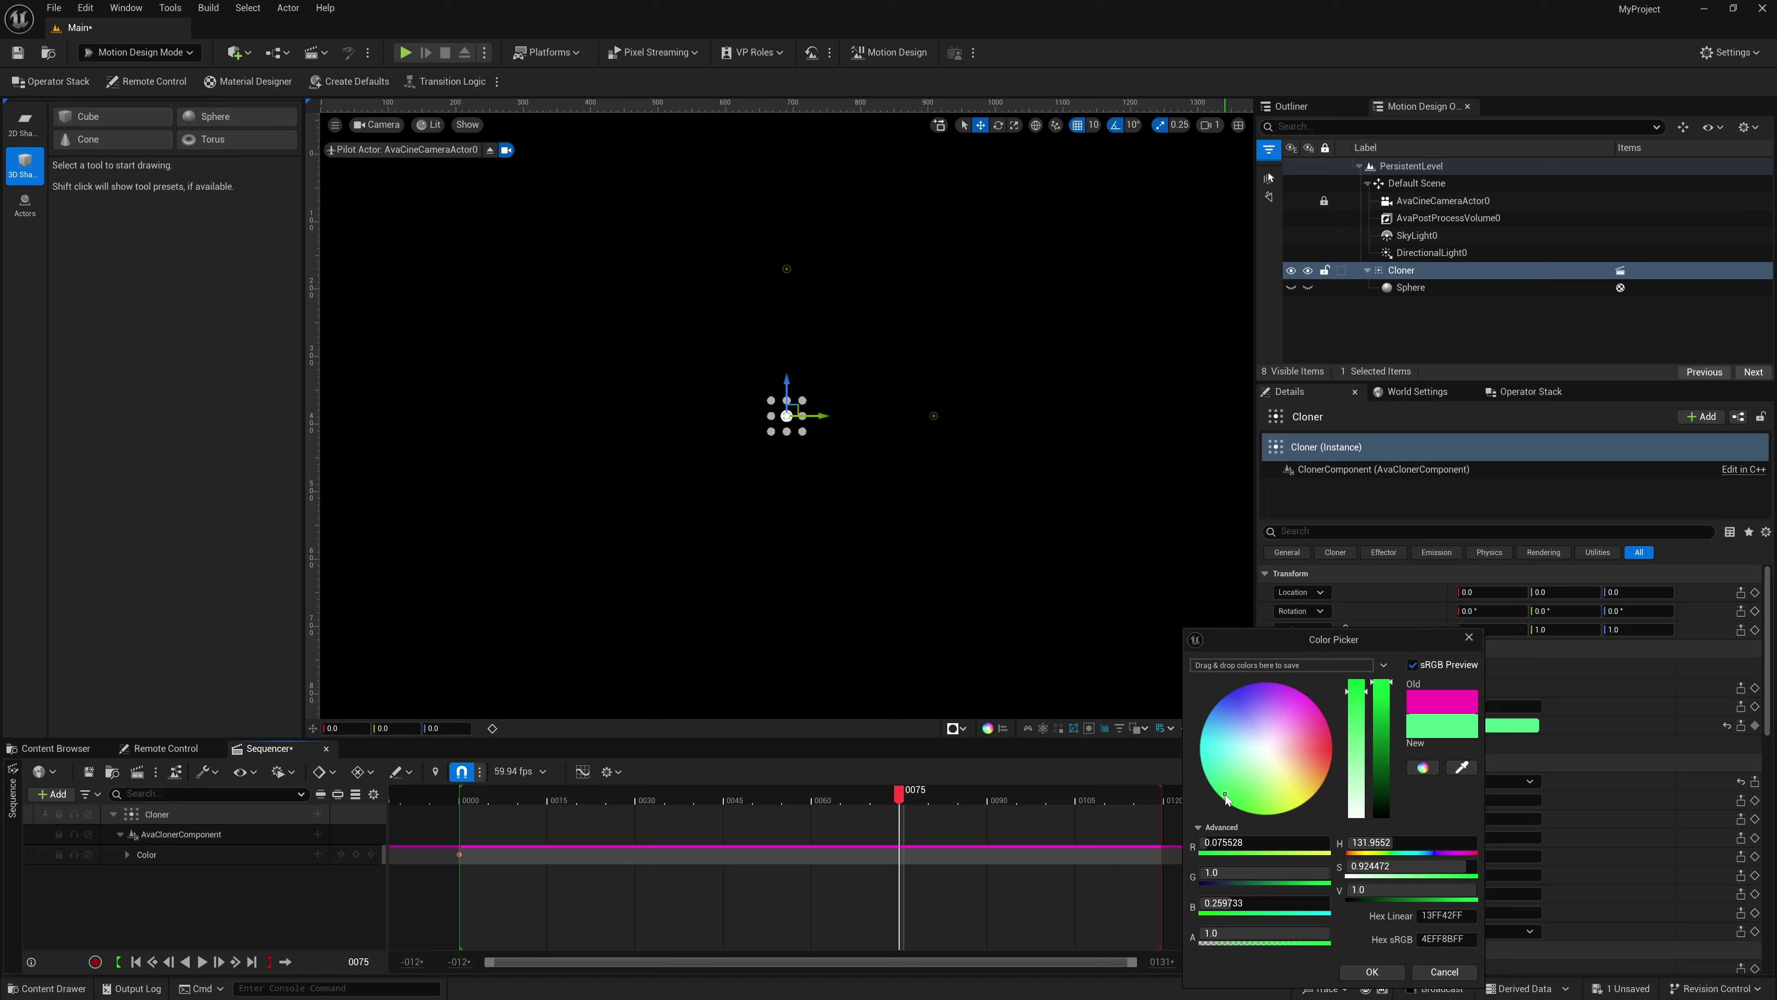
left_click(1369, 973)
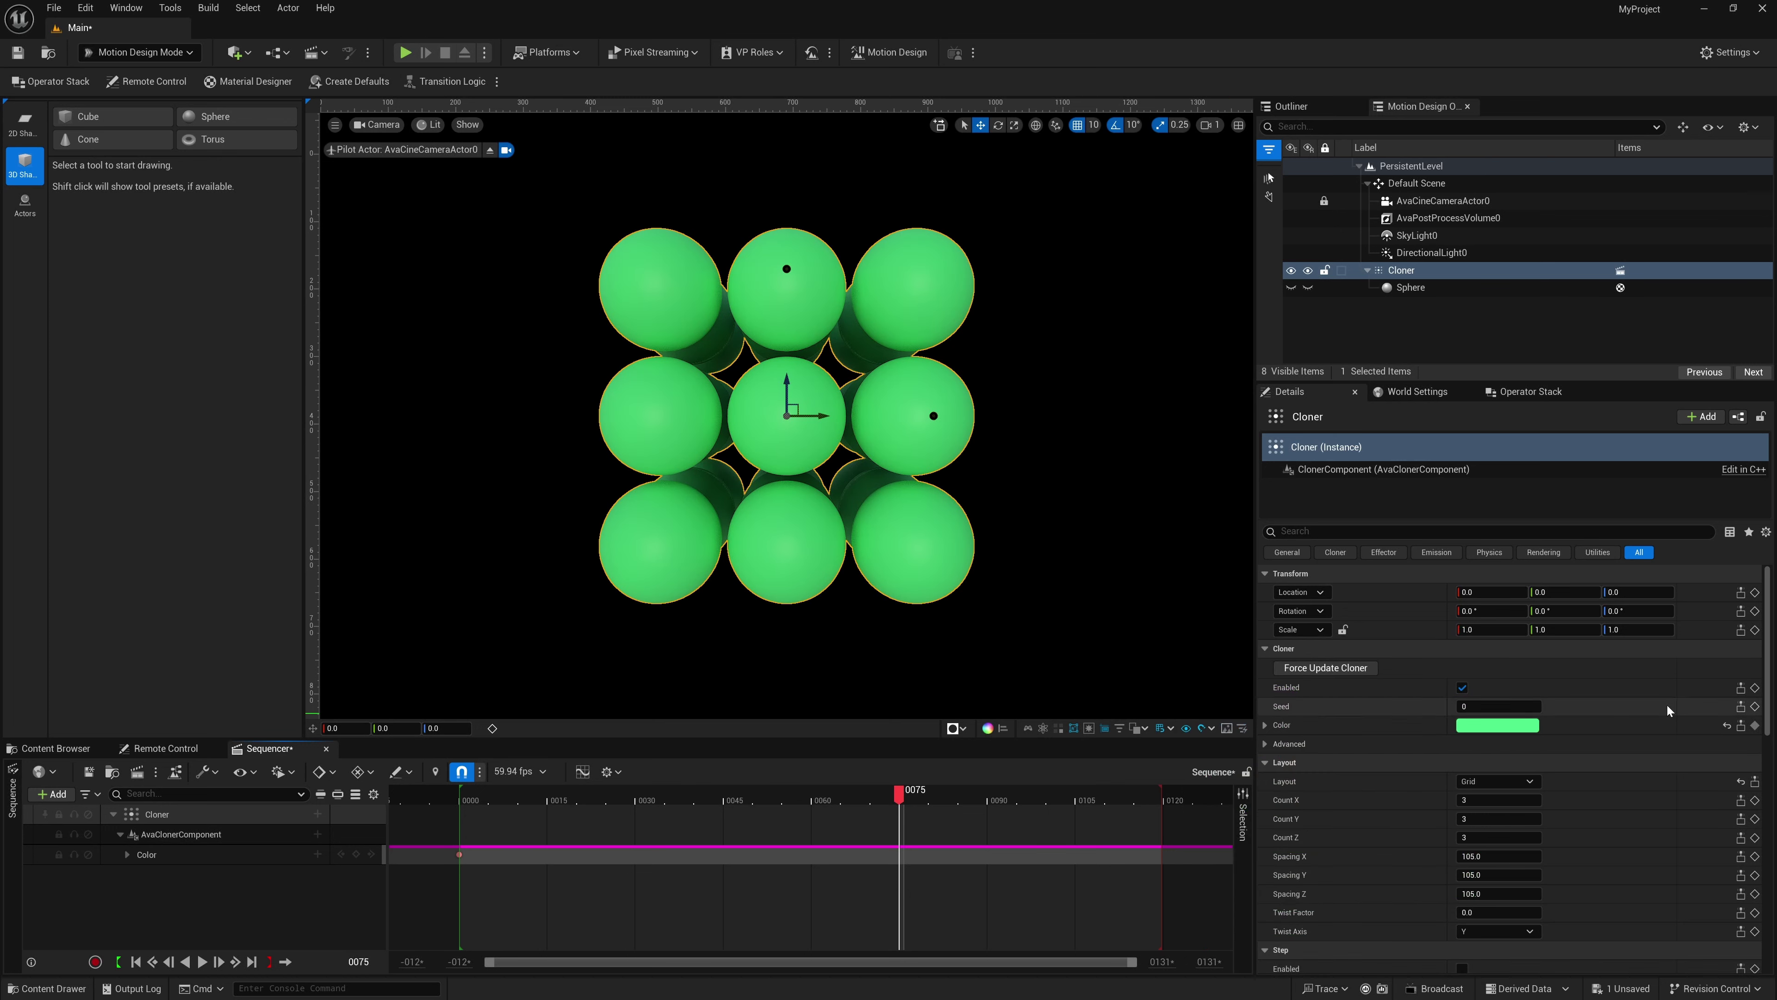
left_click(1754, 726)
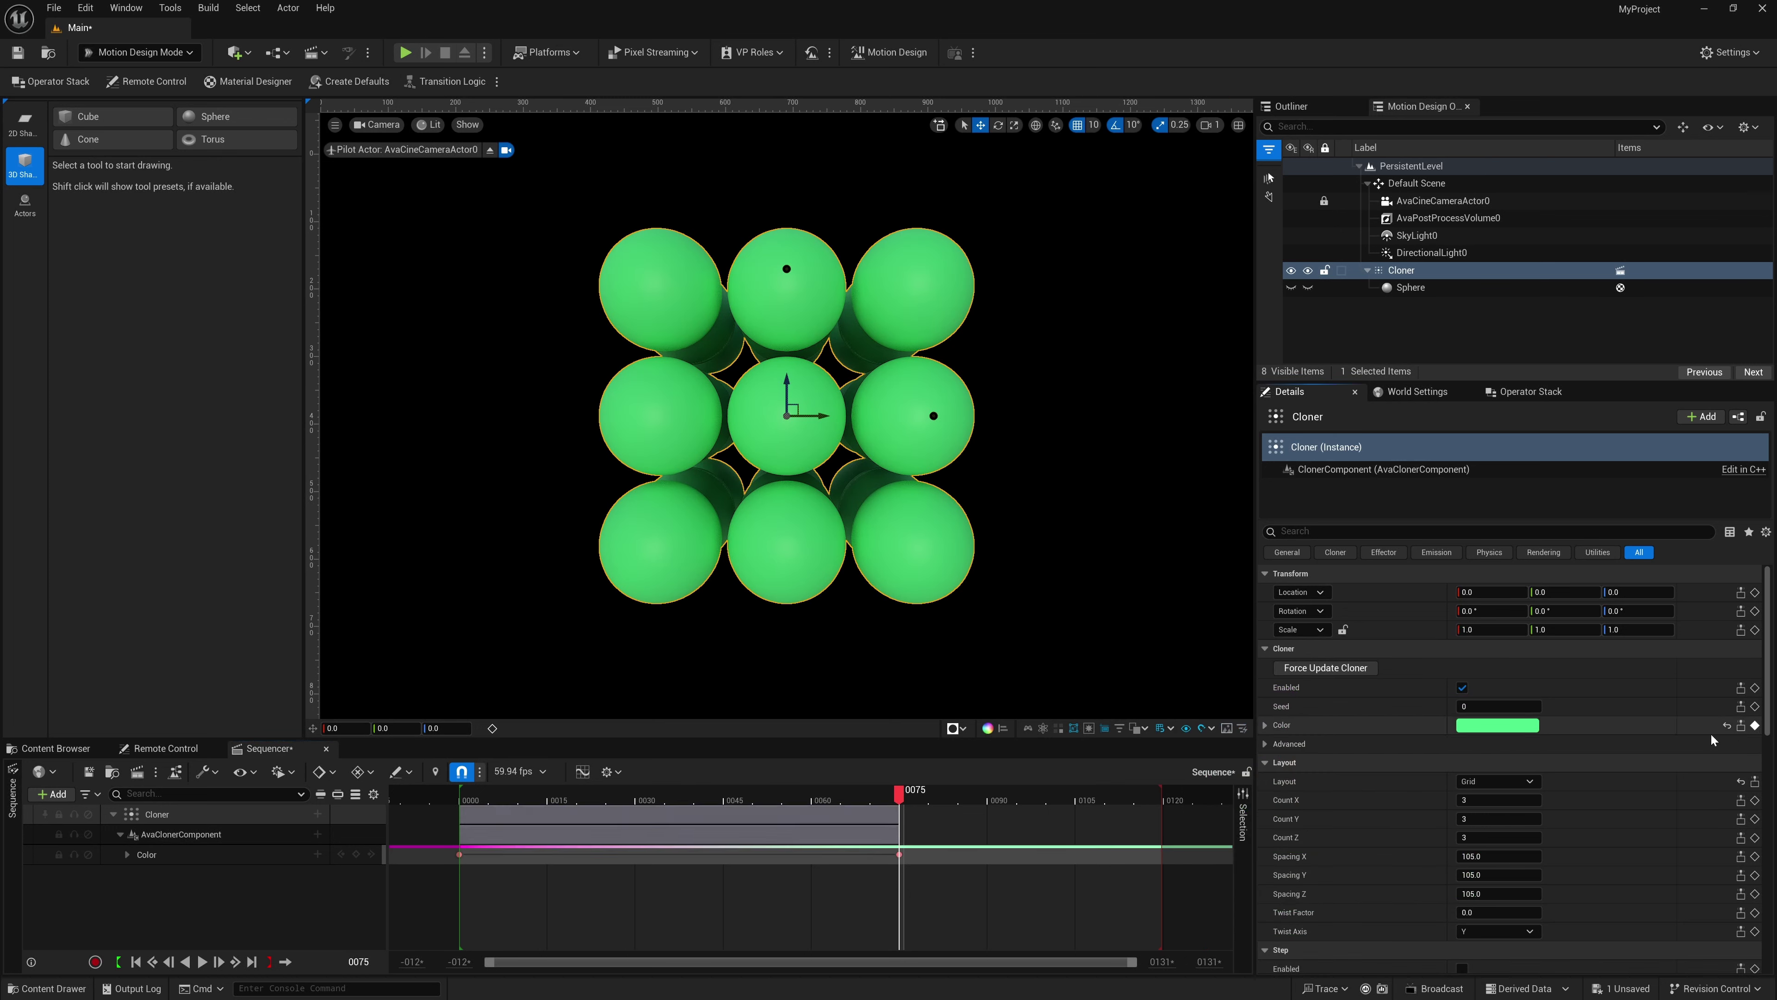
Rewind to the start and play back the magenta-to-green colour animation.
left_click(136, 962)
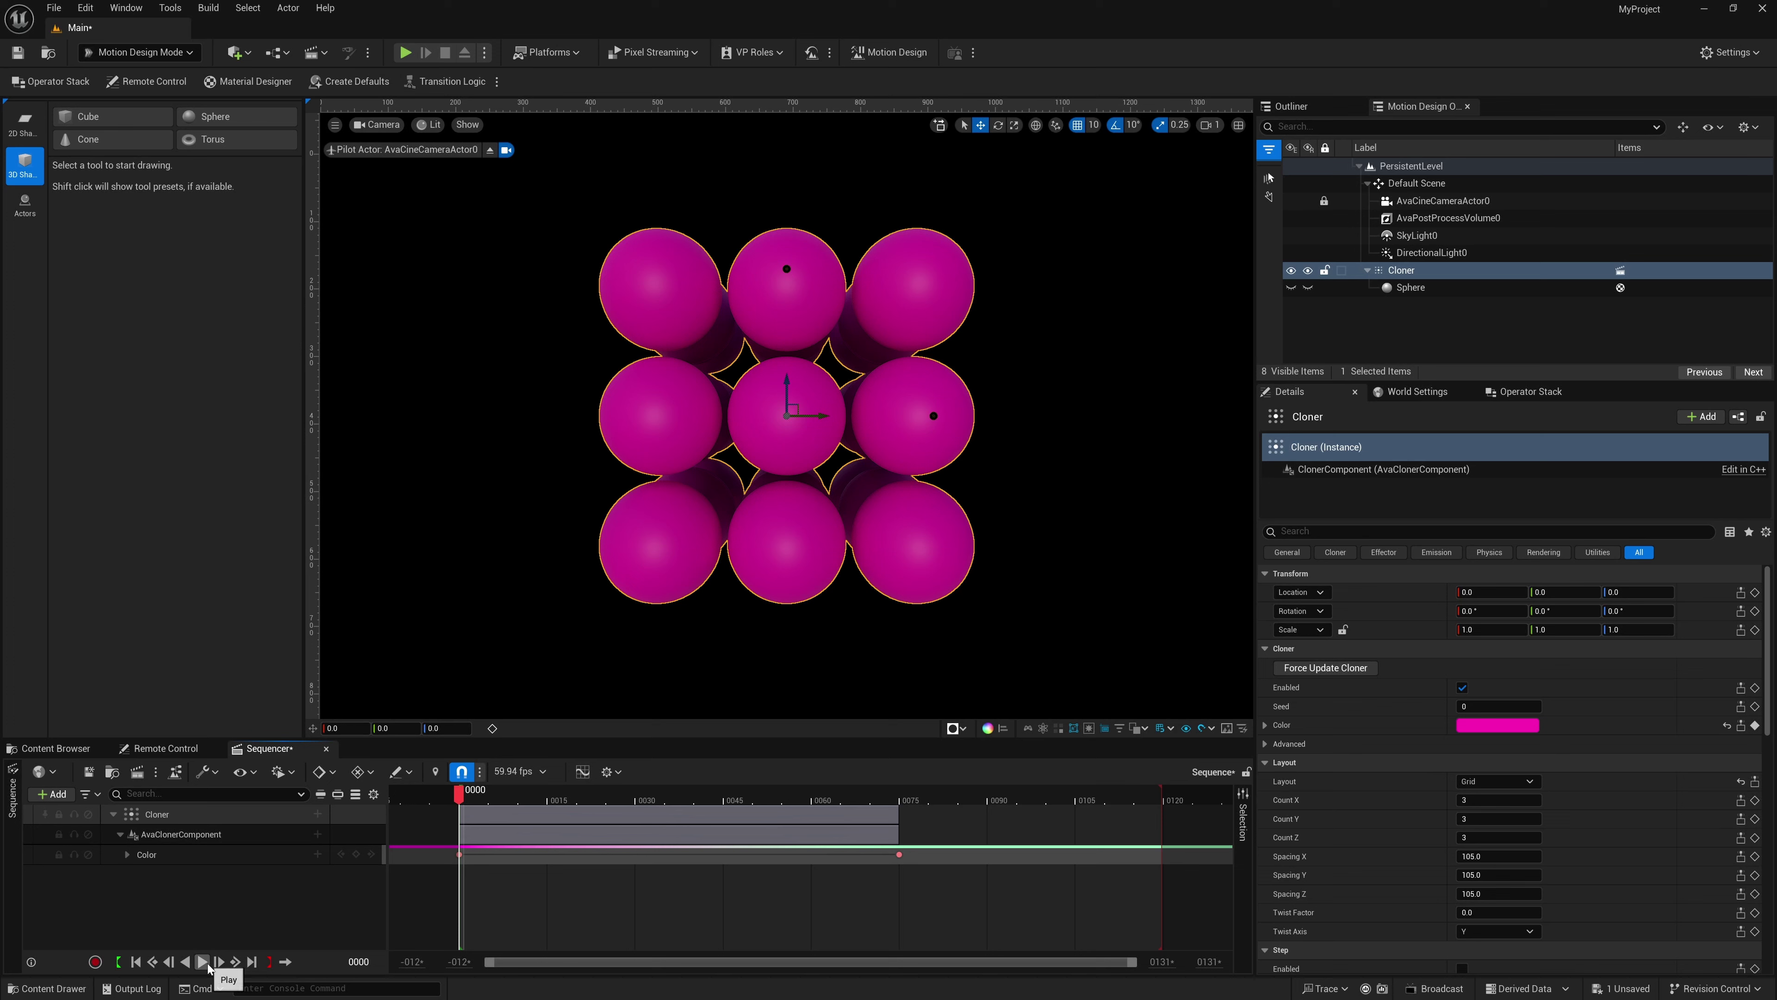
left_click(207, 965)
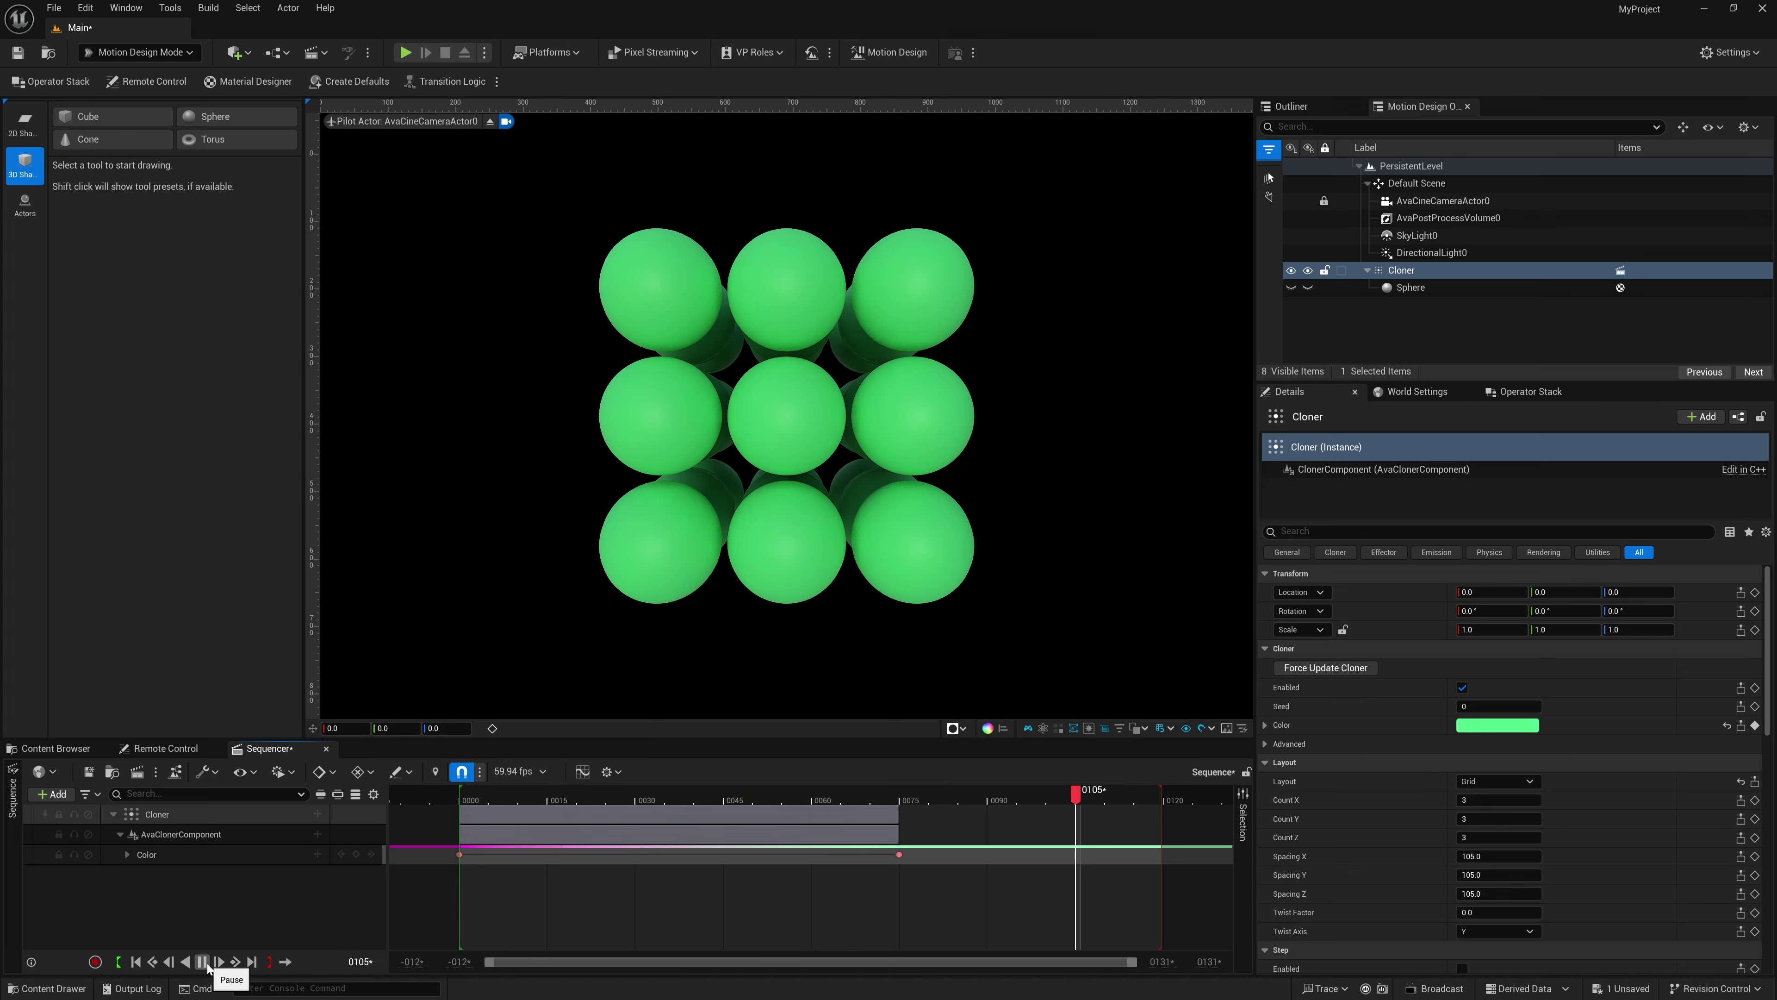
left_click(203, 961)
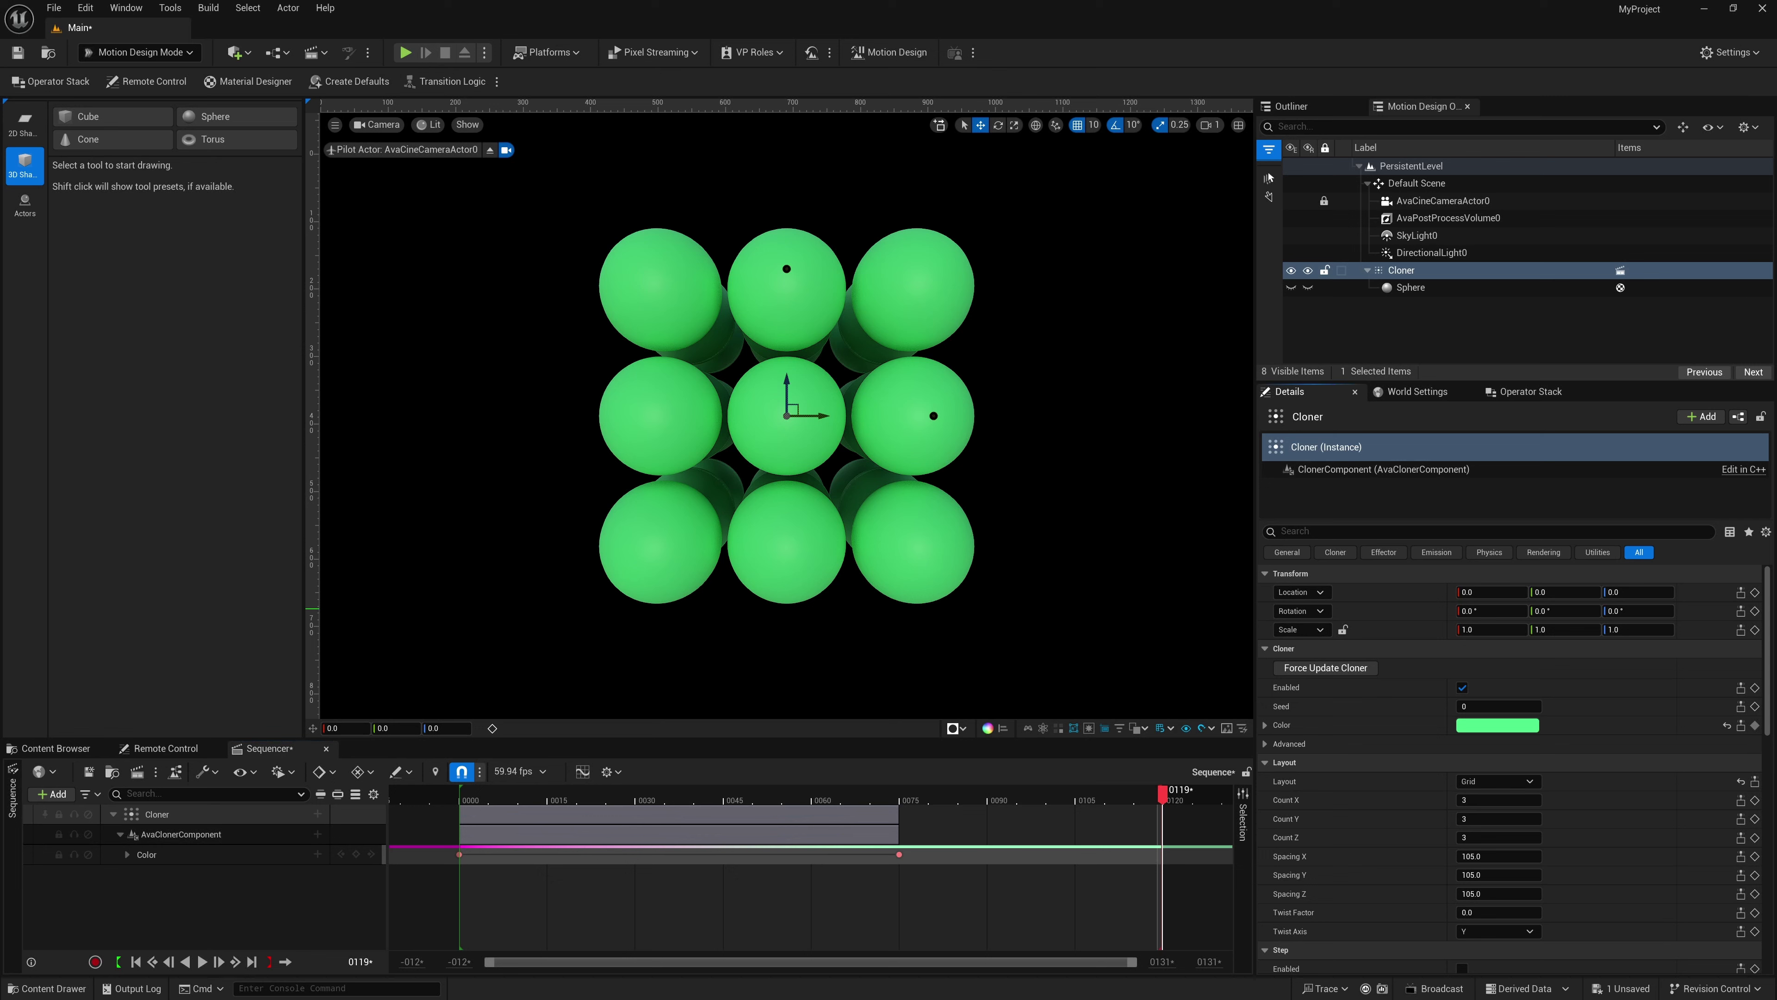
Create a linked Effector from the Cloner's Details and change its colour to blue.
left_click_drag(1773, 614, 1772, 765)
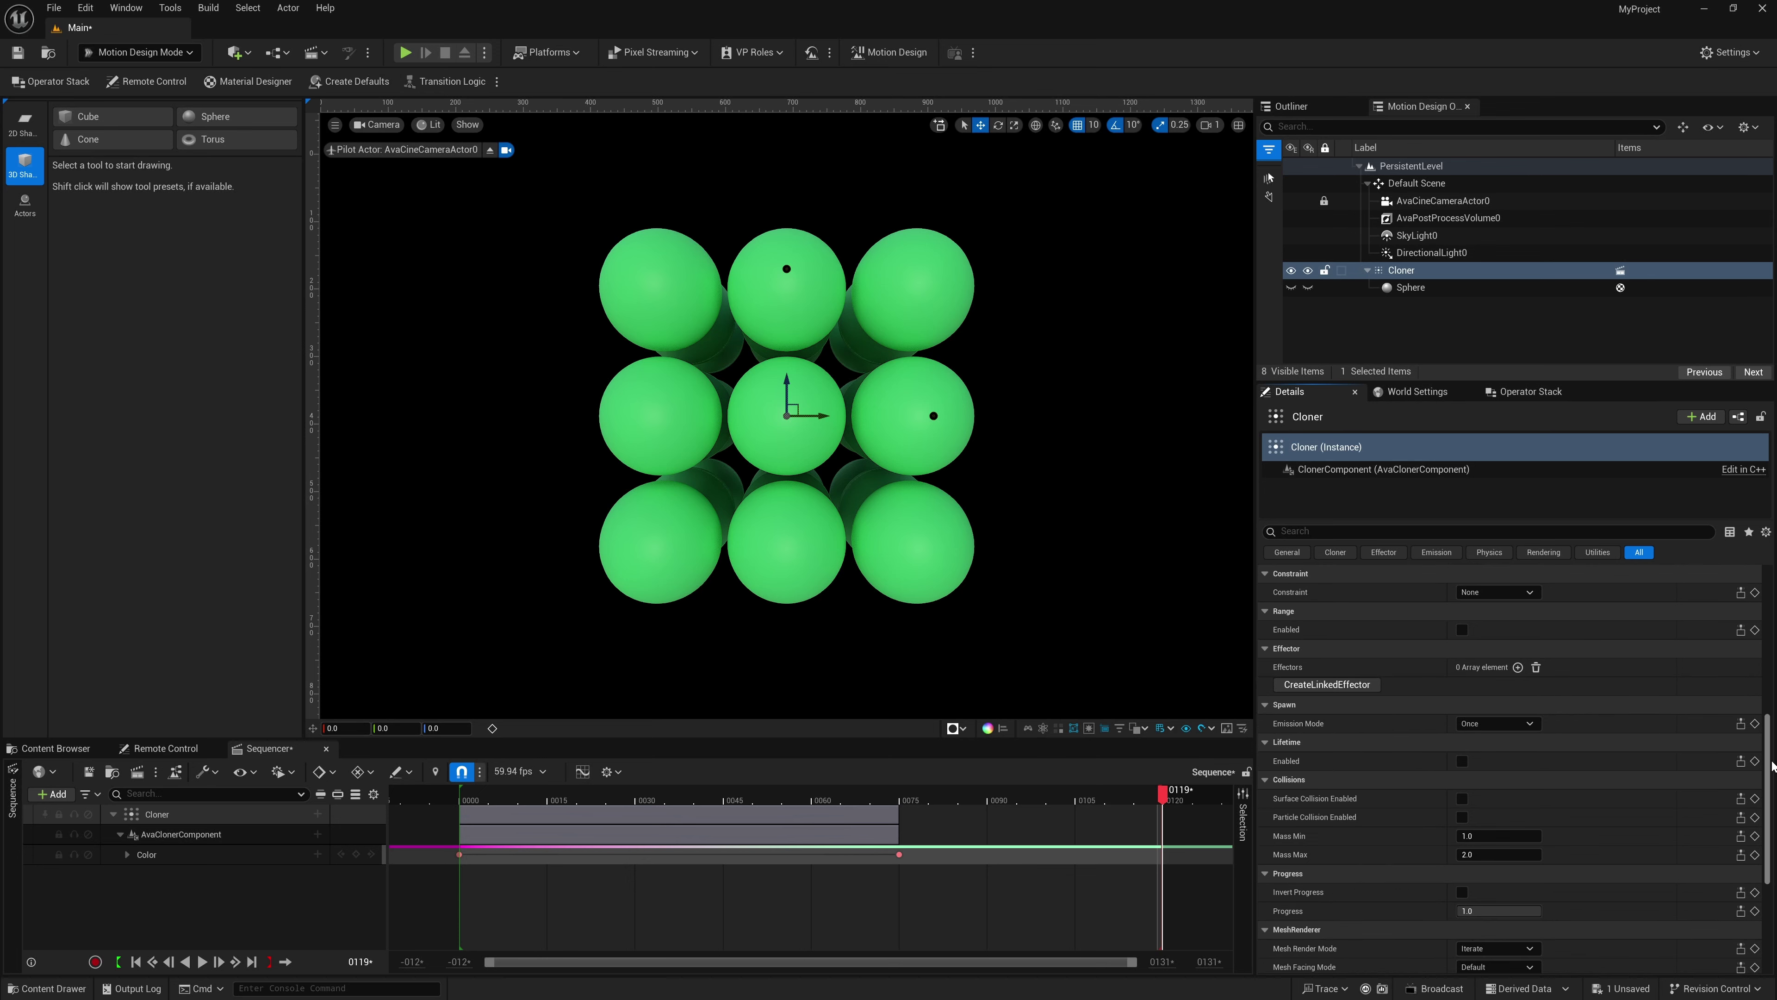
left_click(1323, 685)
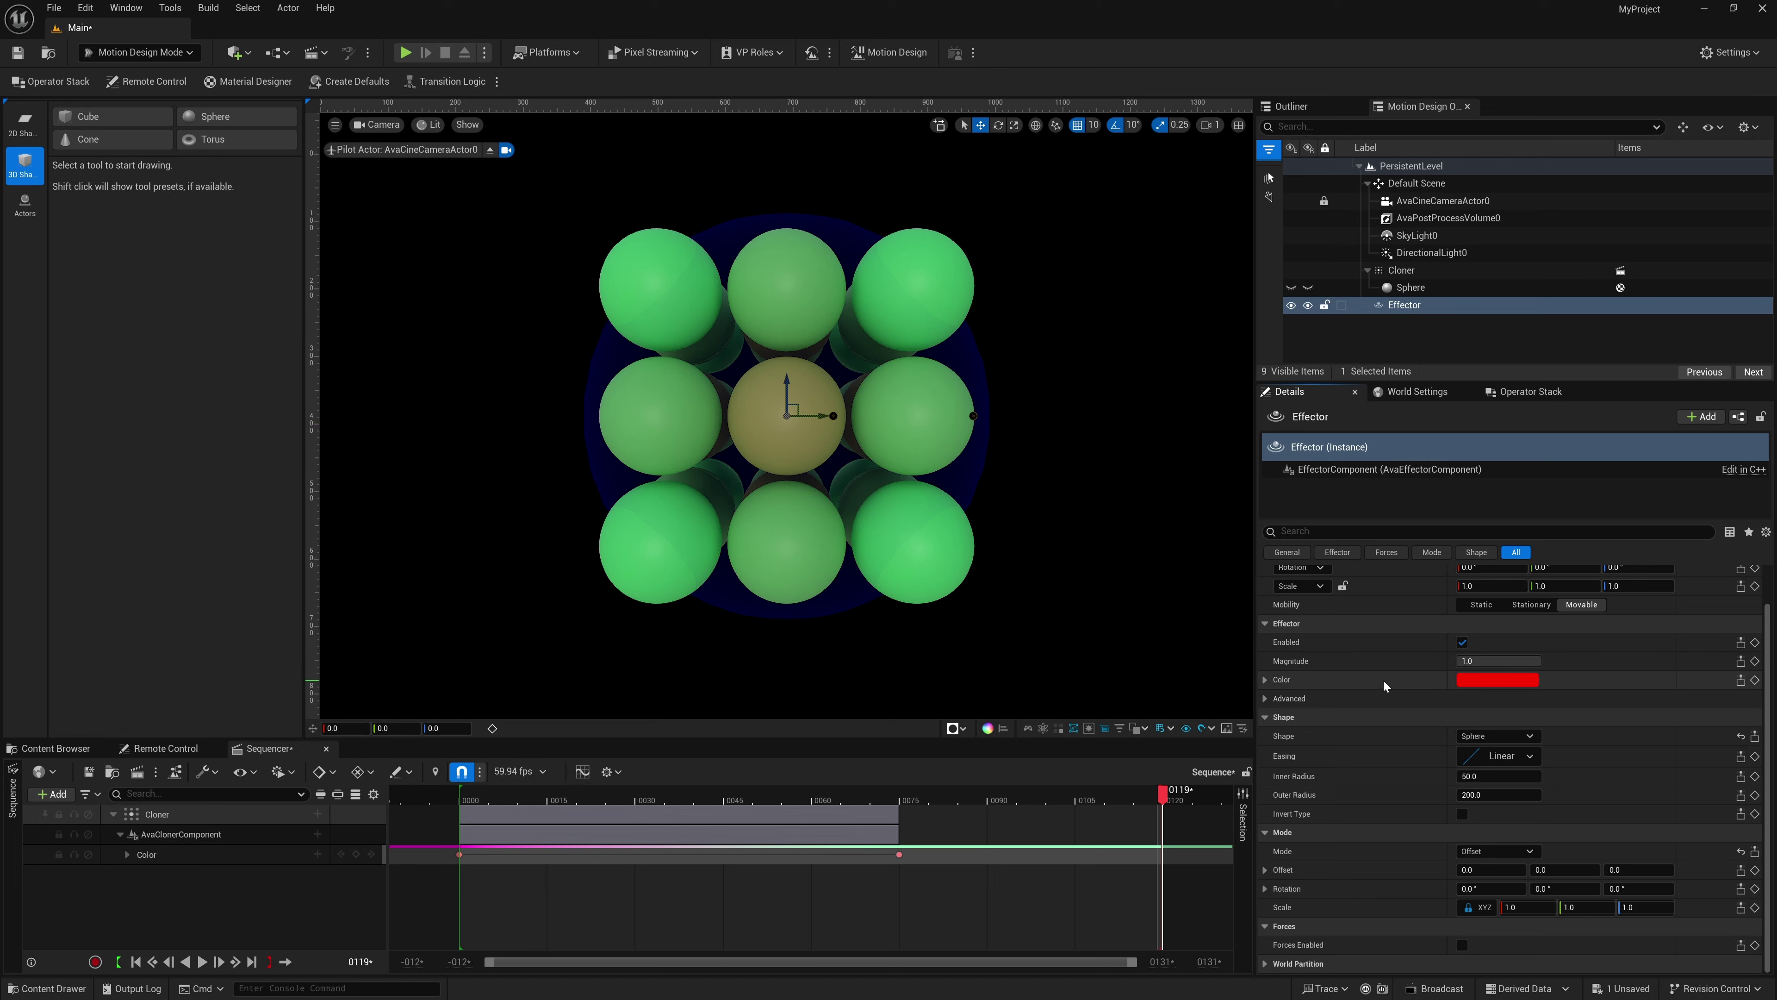
left_click(1474, 679)
left_click_drag(1290, 726, 1206, 699)
left_click(1359, 970)
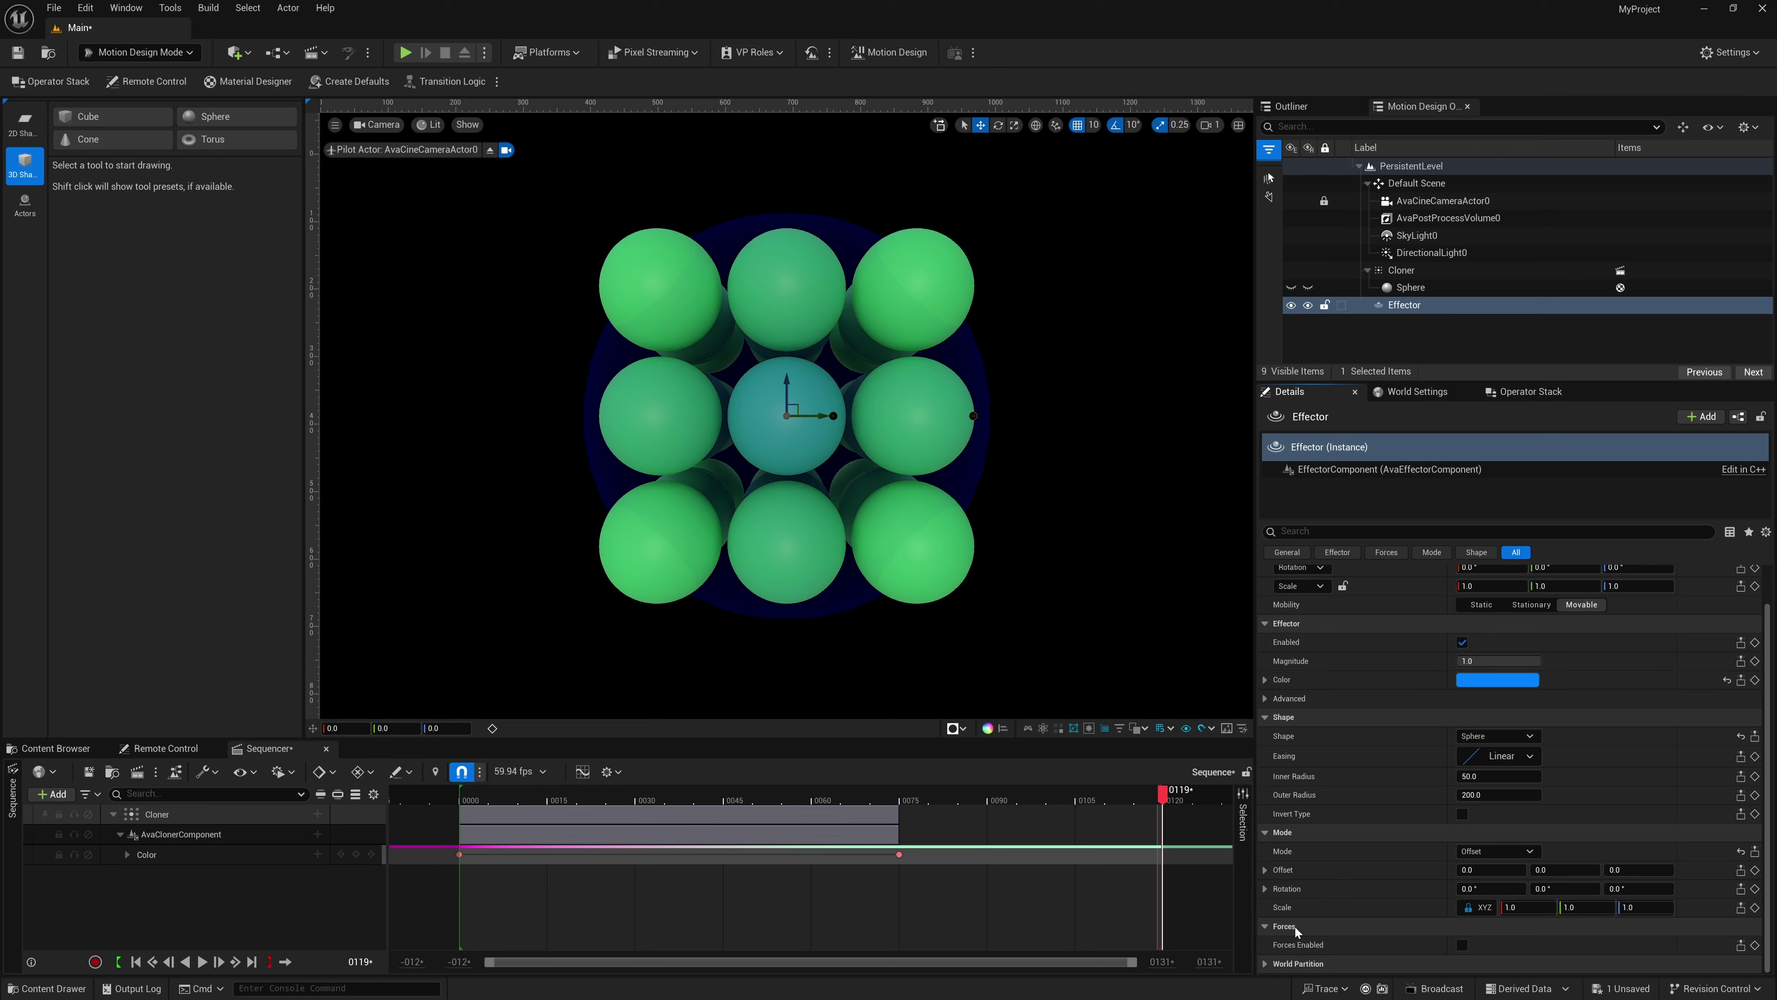
Enable the Effector's Forces and Attraction Force (strength 100, falloff 0.1) to pull spheres inward.
left_click(1461, 947)
scroll(1388, 881, "down", 3)
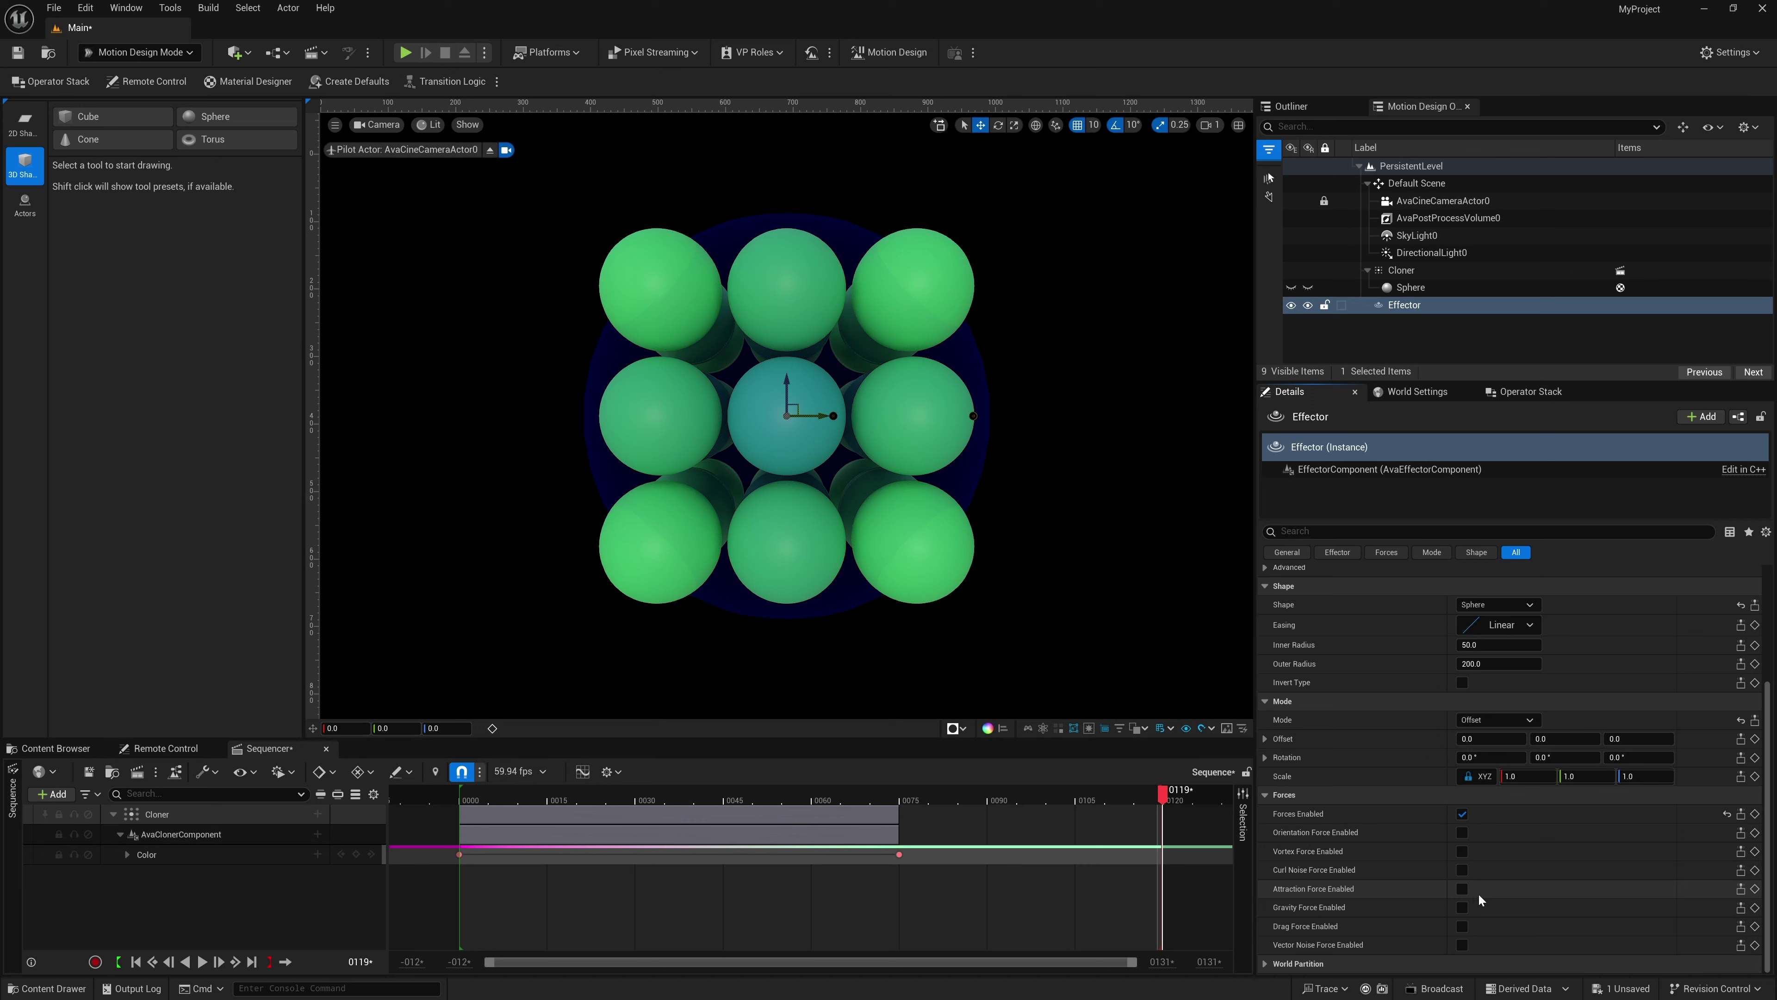
left_click(1461, 888)
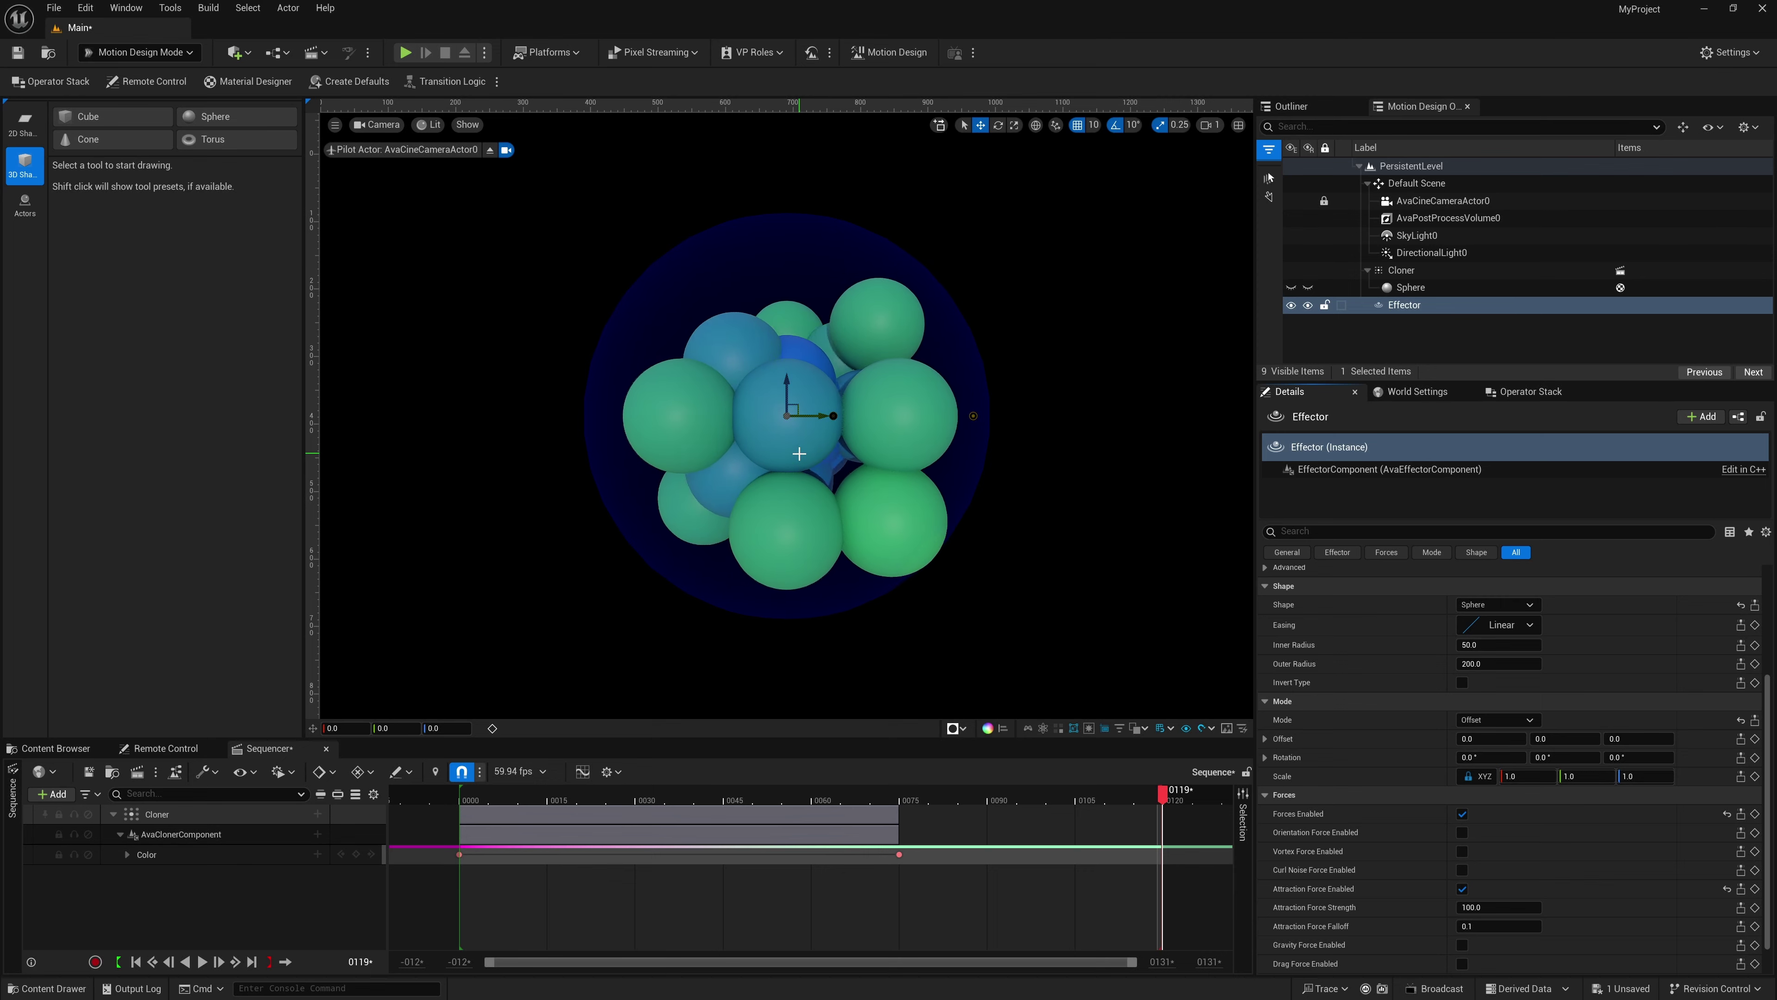
left_click(1405, 273)
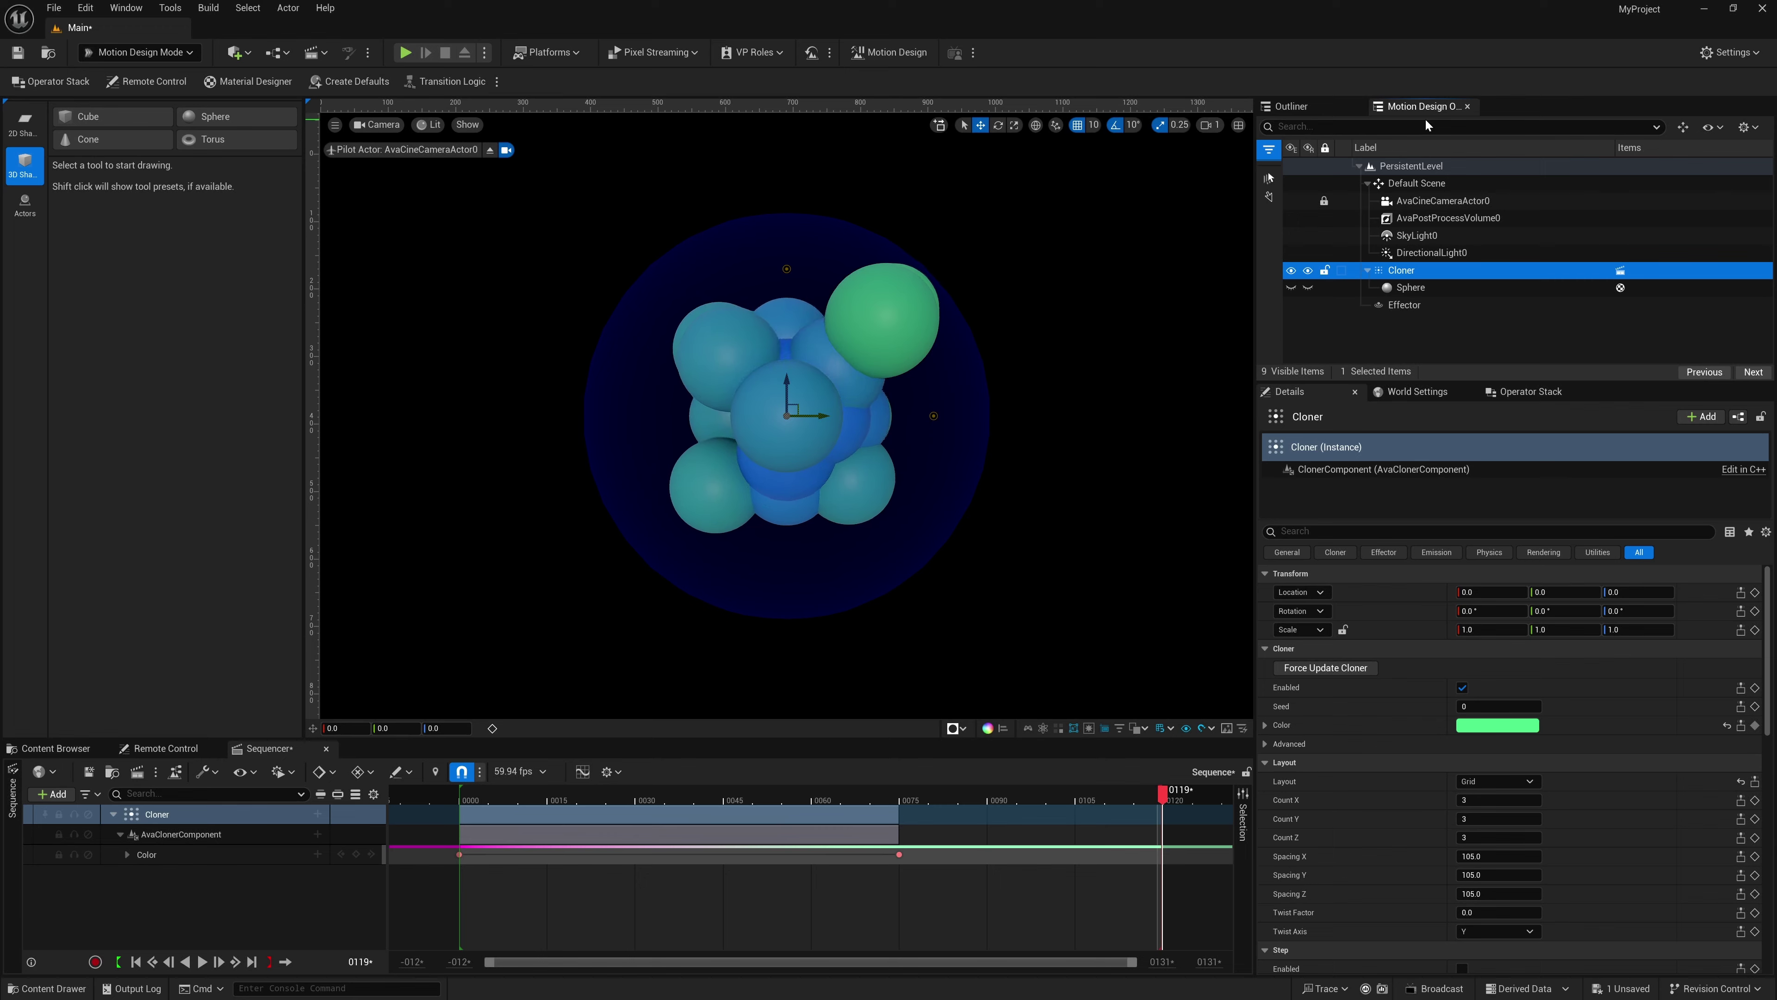
Turn on Particle Collision Enabled under the Cloner's Collisions so the spheres stop overlapping.
scroll(1772, 622, "down", 1)
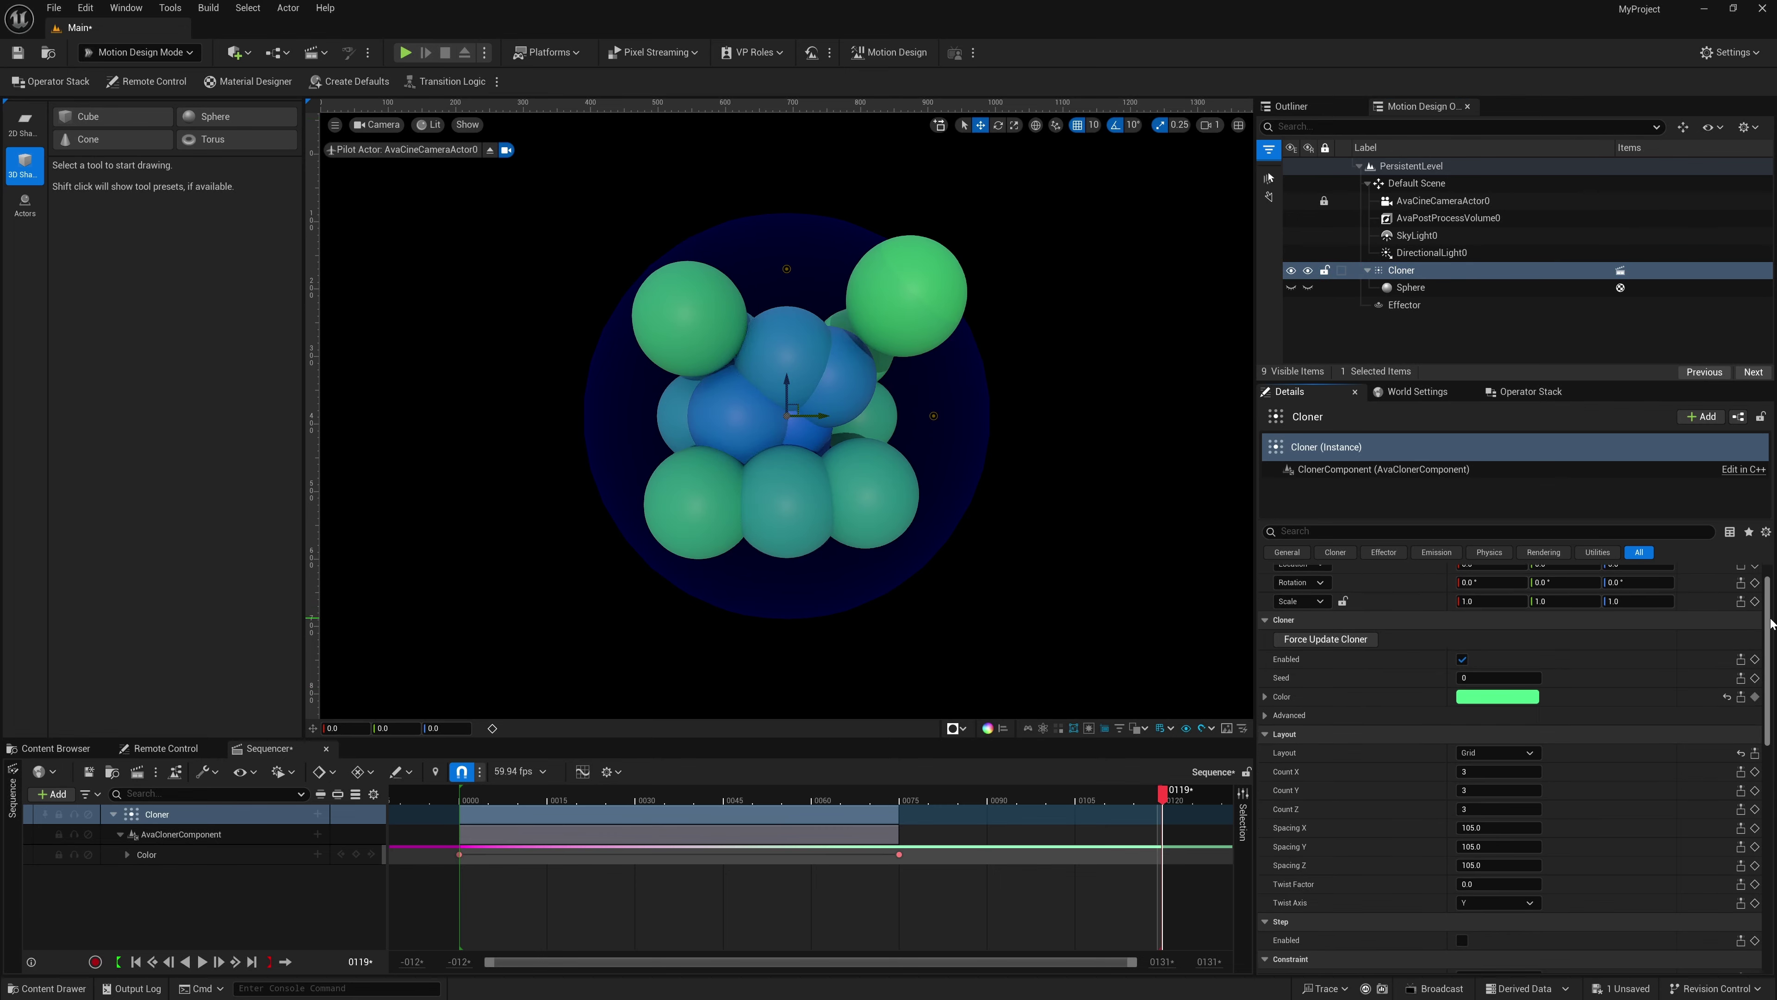
scroll(1772, 622, "down", 12)
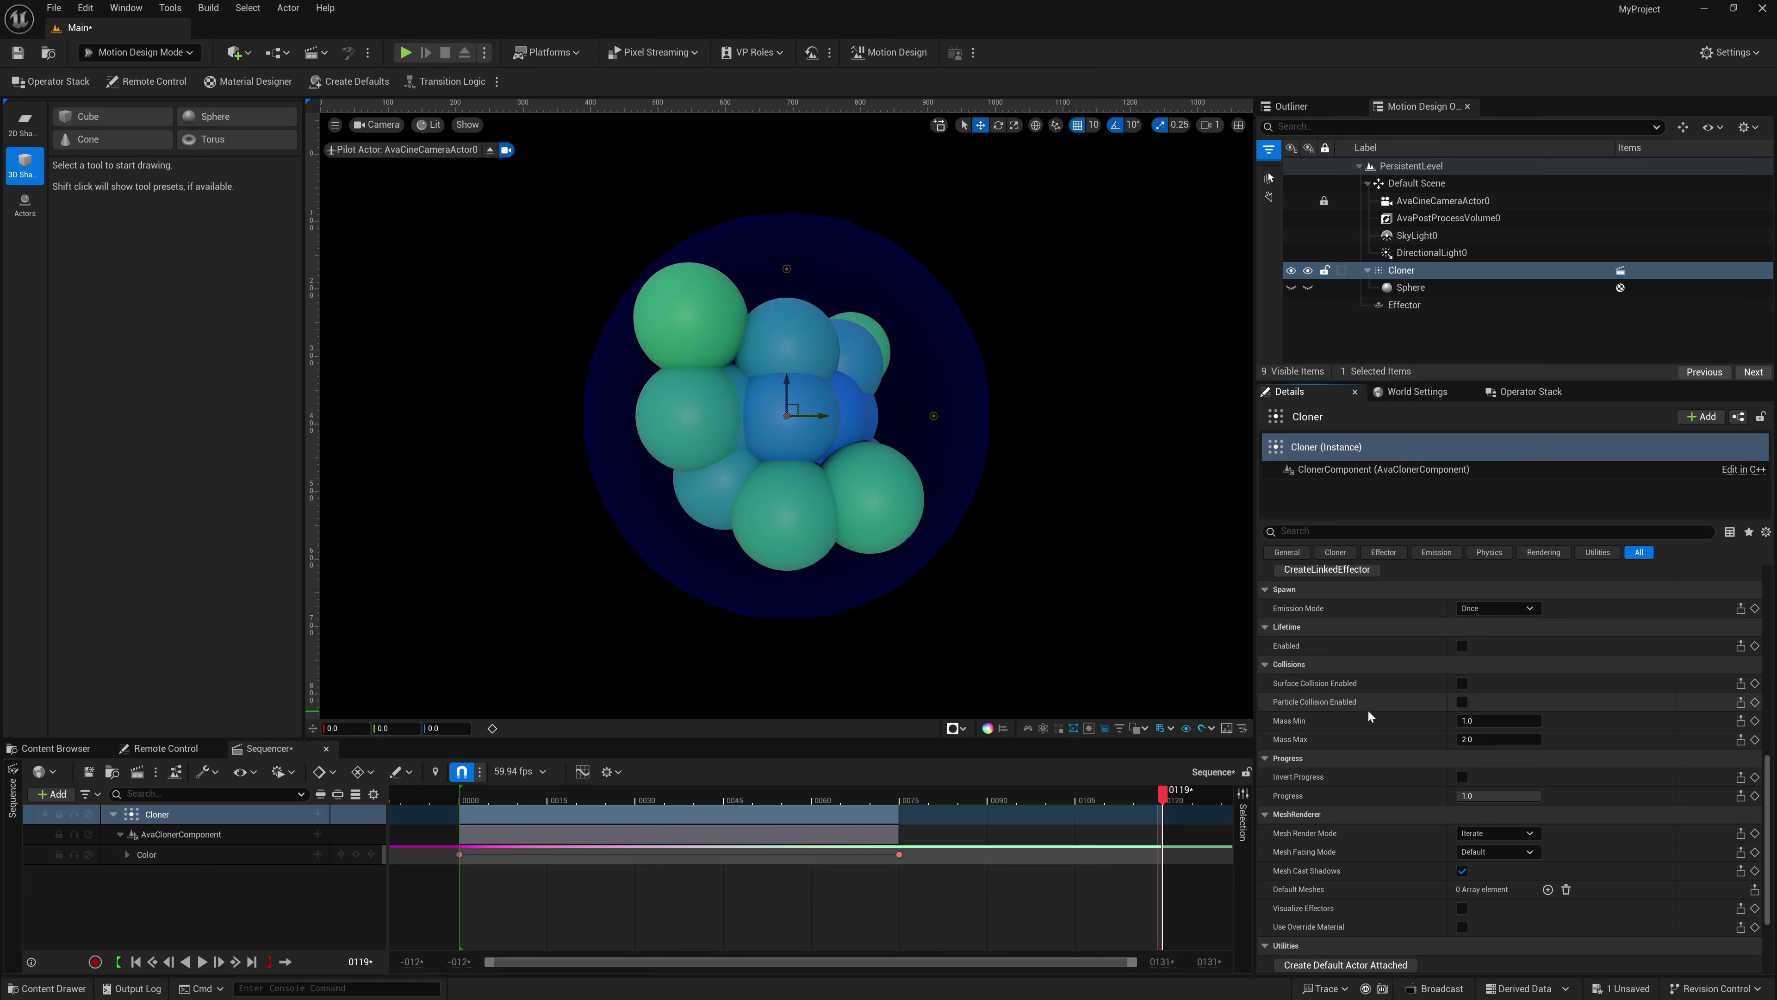
left_click(1462, 702)
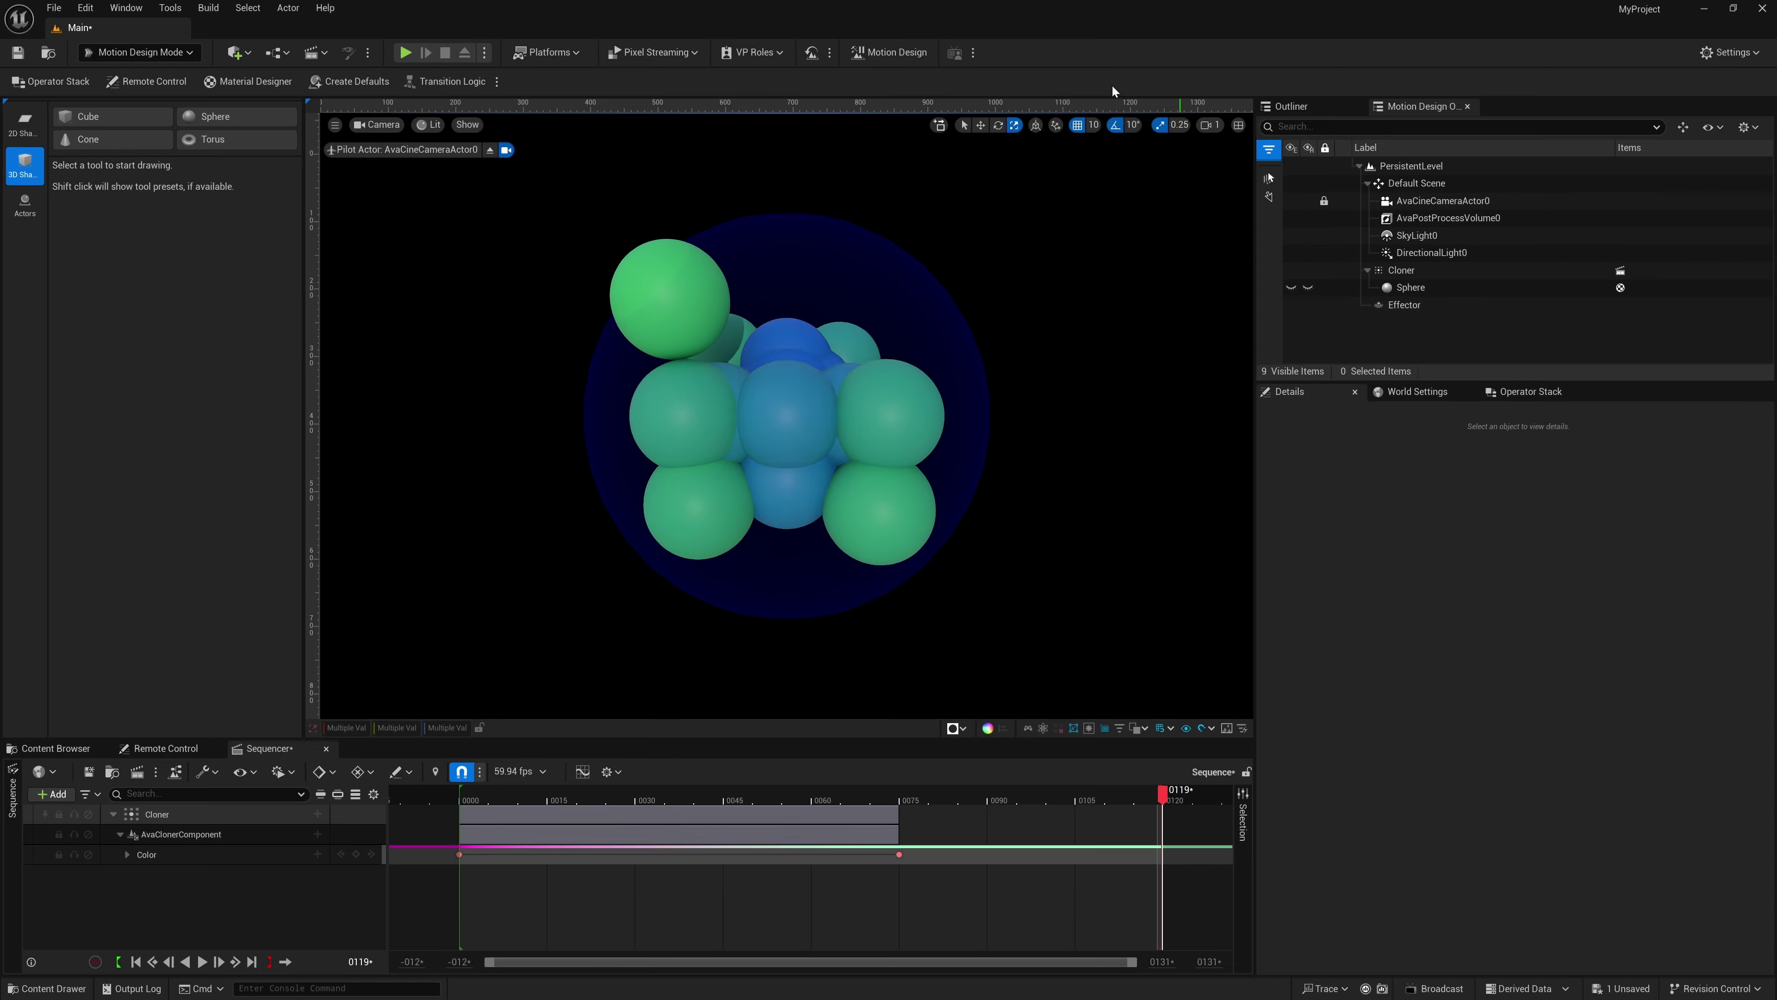
Add a Cube, reset its X location to 0 and move it left along Y.
left_click(236, 52)
mouse_move(280, 218)
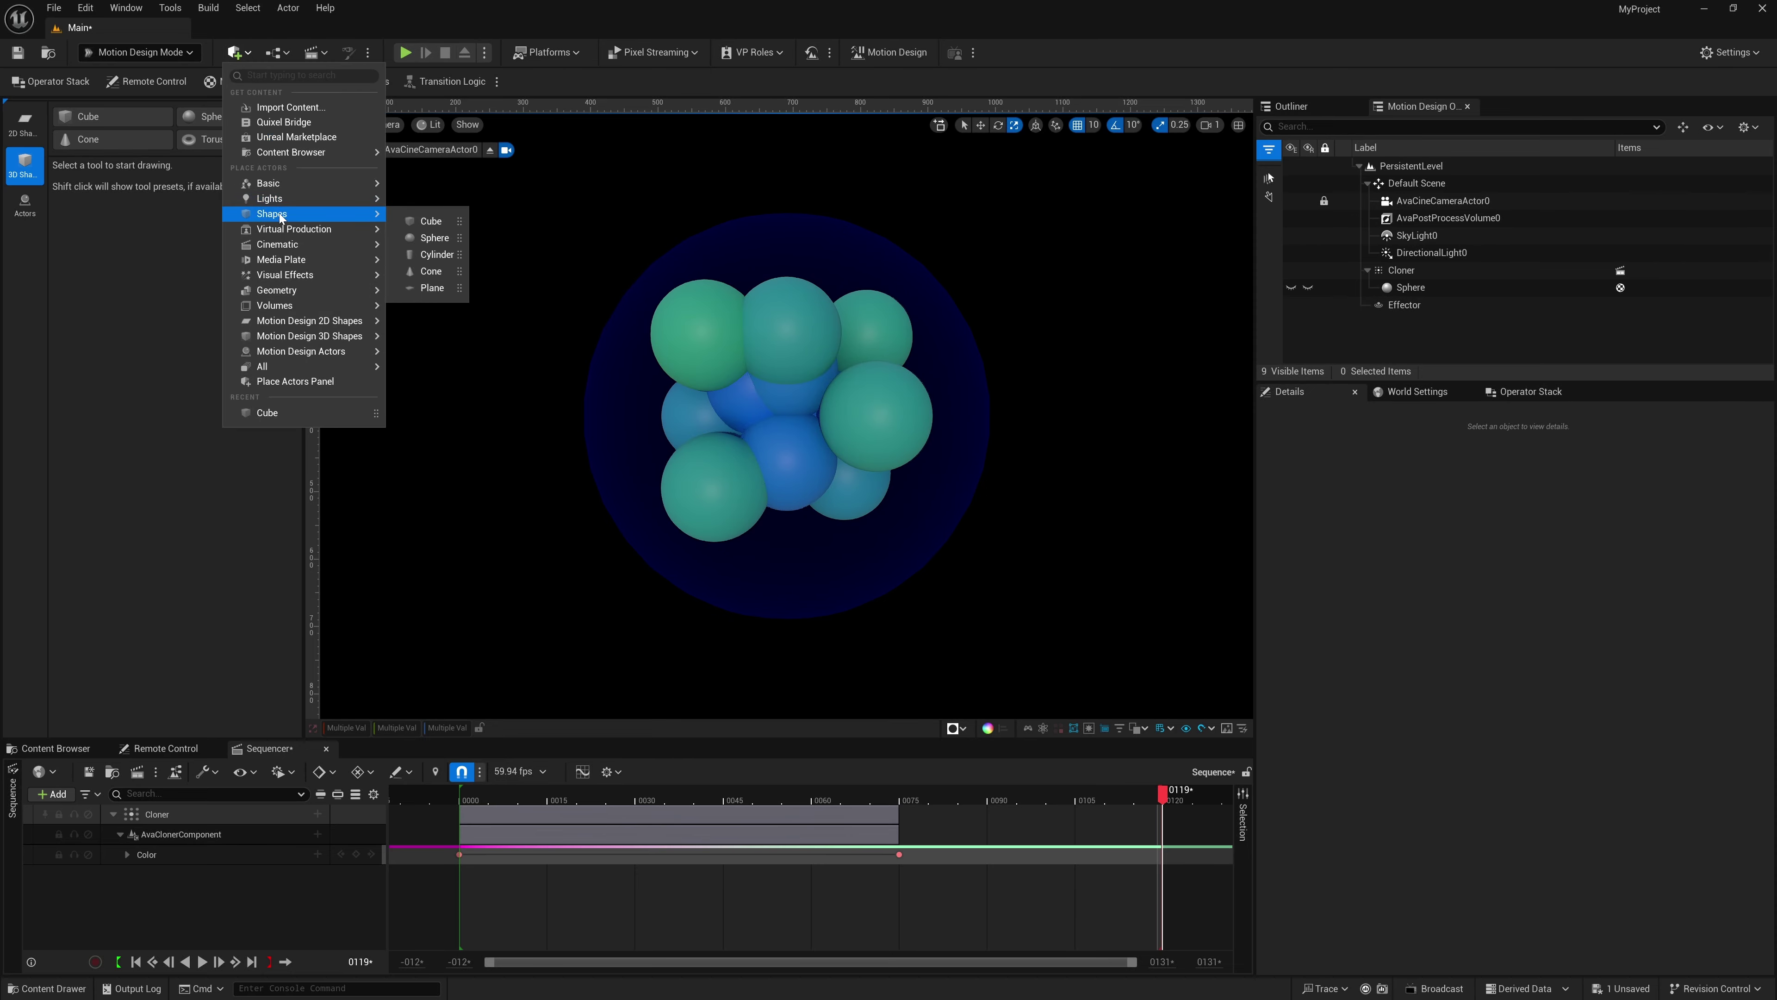
left_click(428, 221)
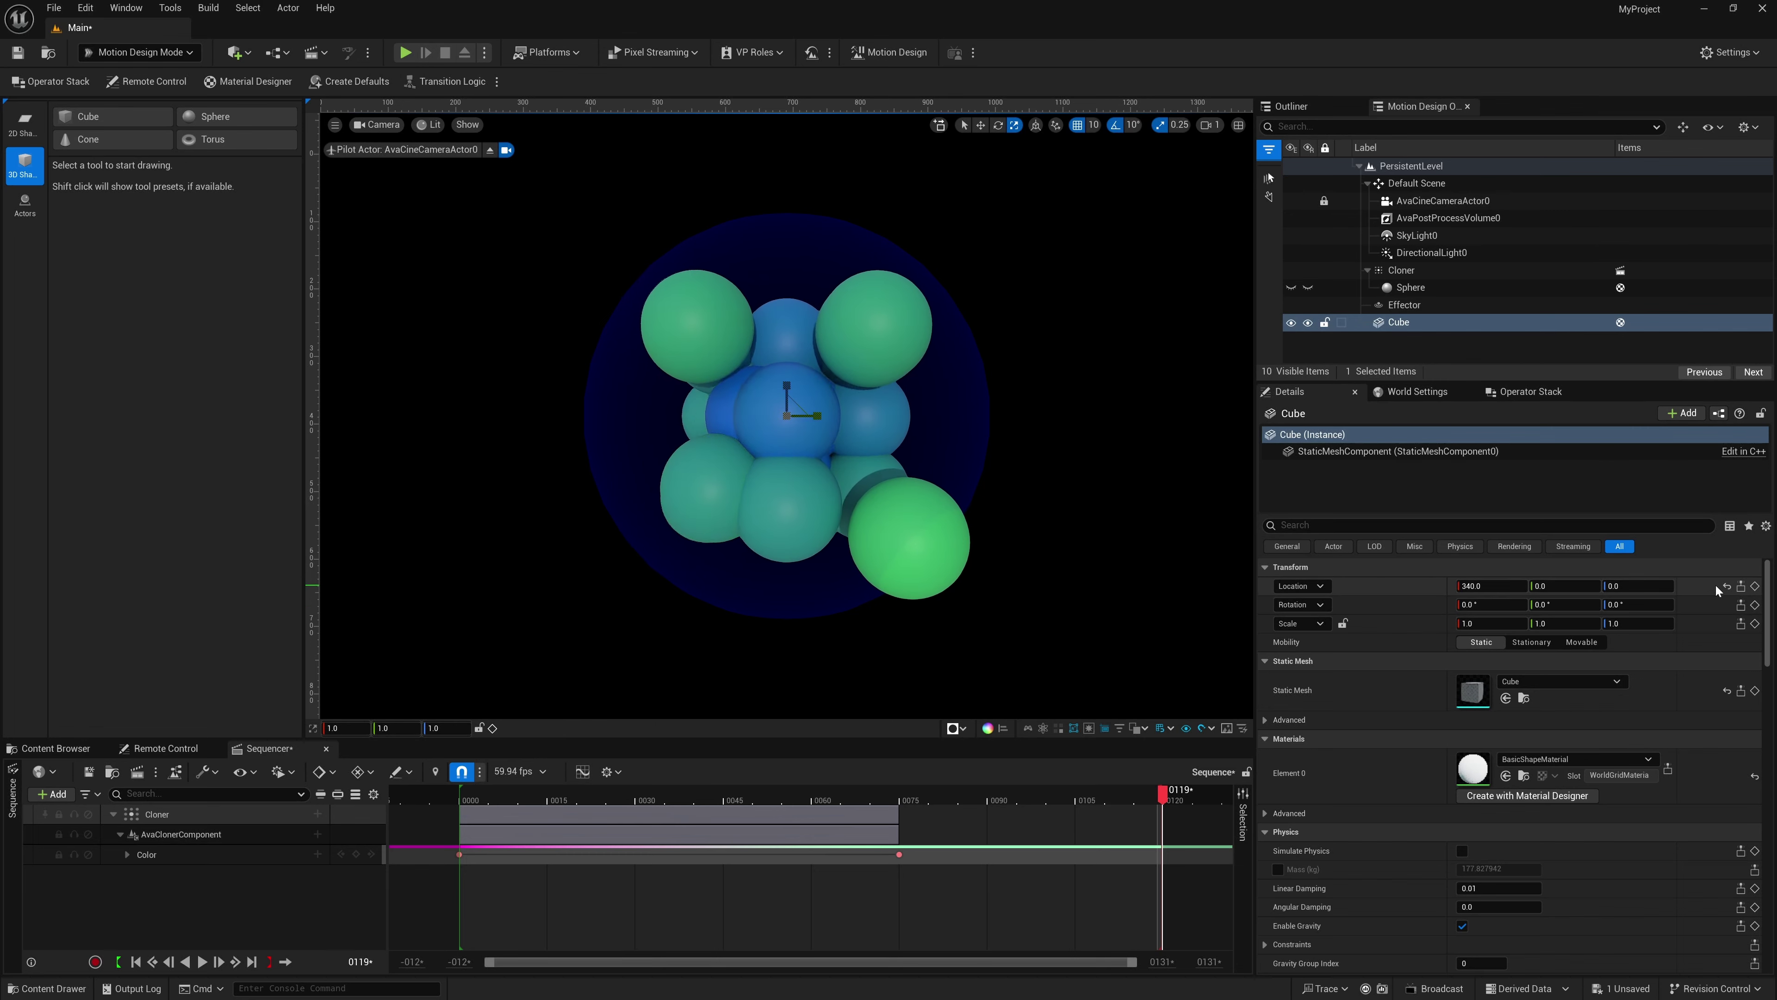
left_click(1726, 586)
left_click(981, 125)
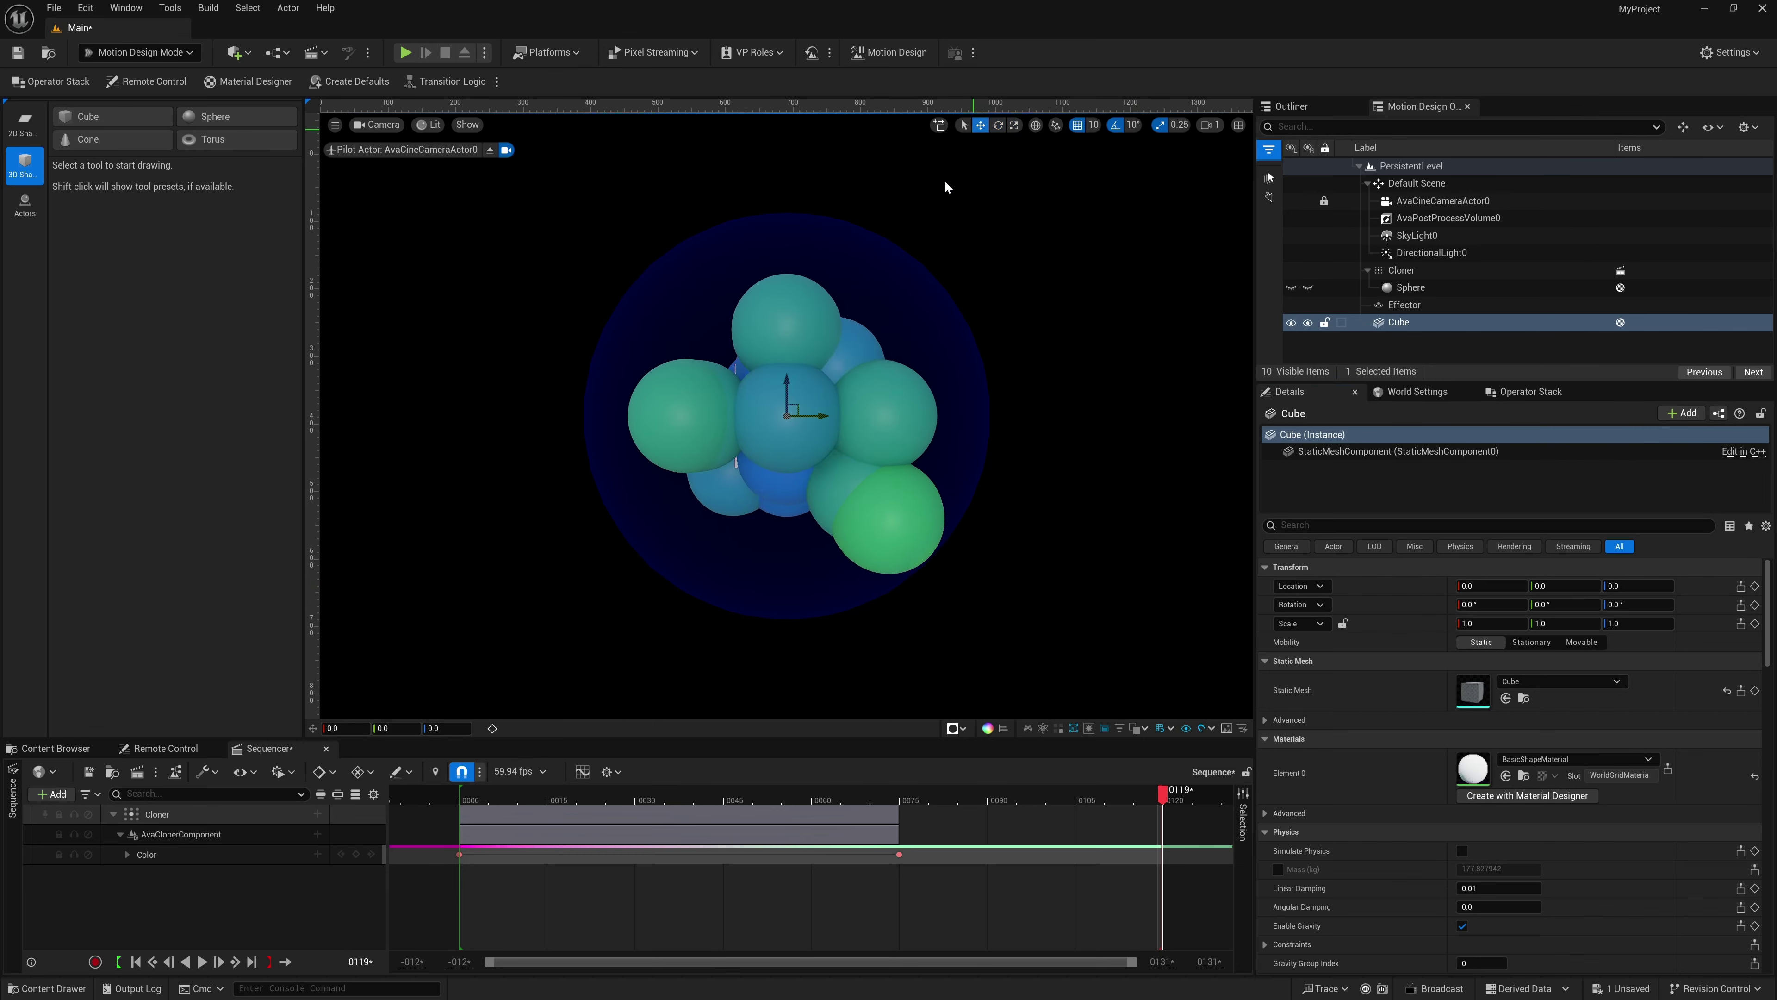
left_click_drag(810, 414, 825, 280)
Duplicate the cube as Cube2 on the opposite side of the spheres.
left_click(1014, 124)
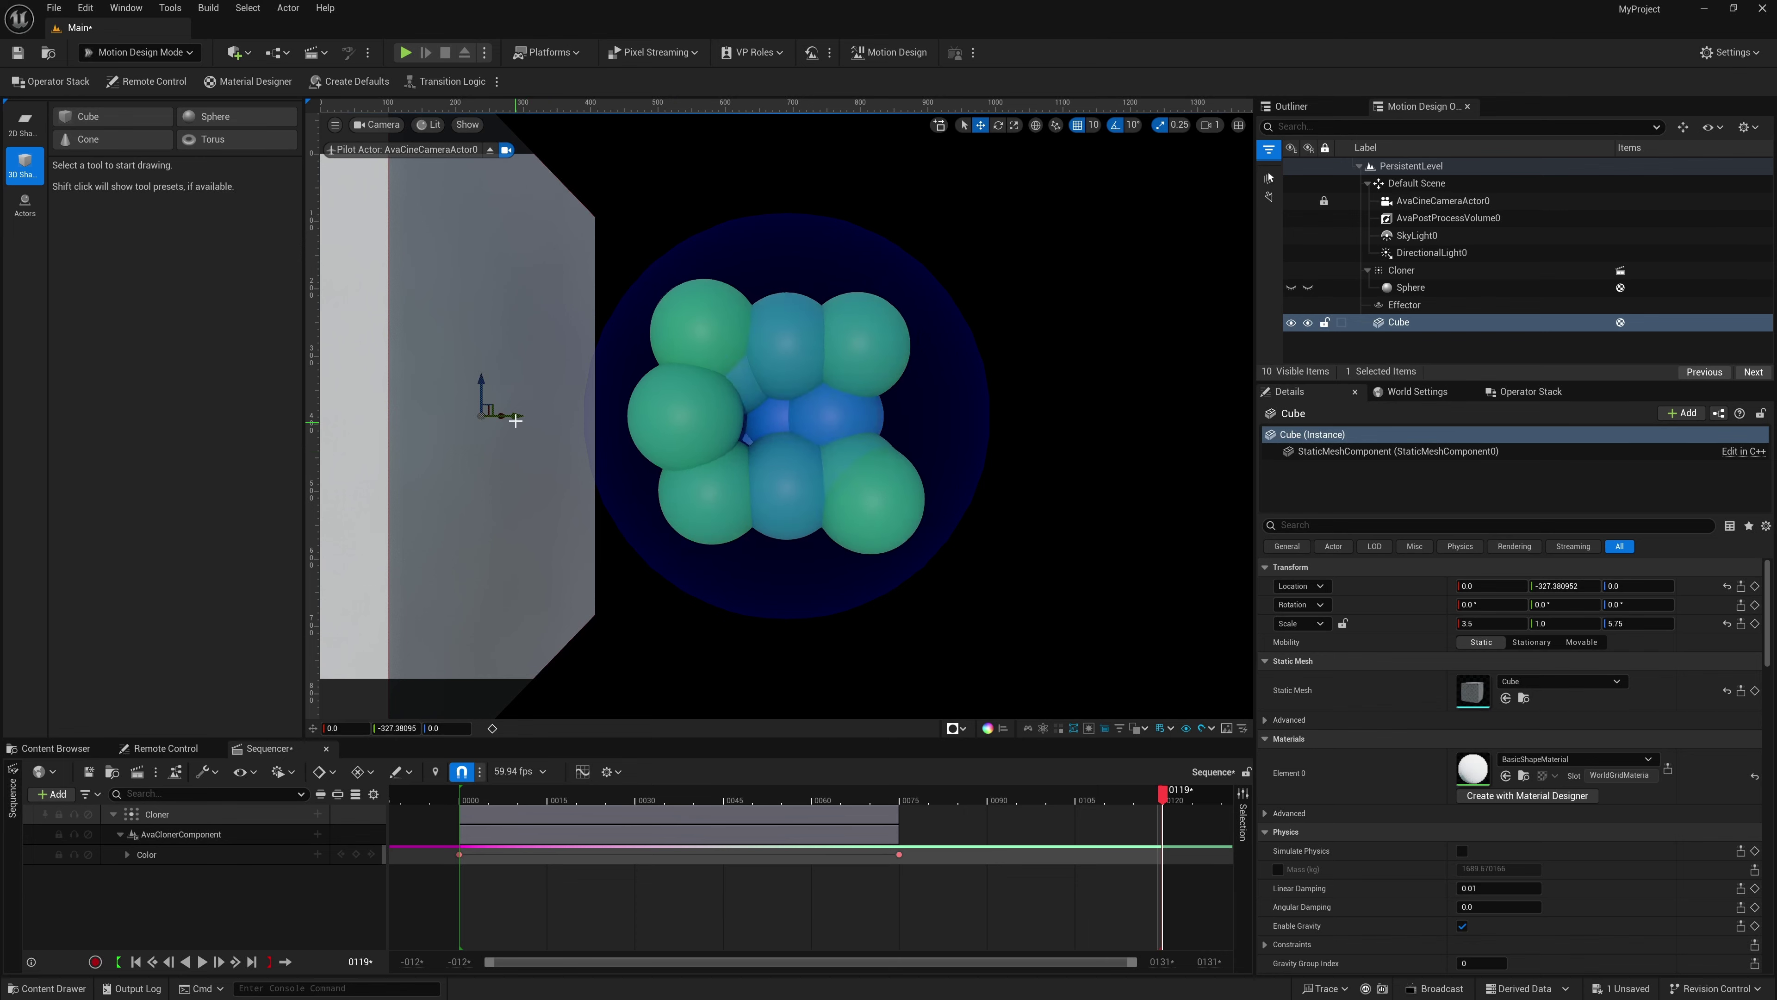
left_click_drag(517, 418, 1138, 420, "alt")
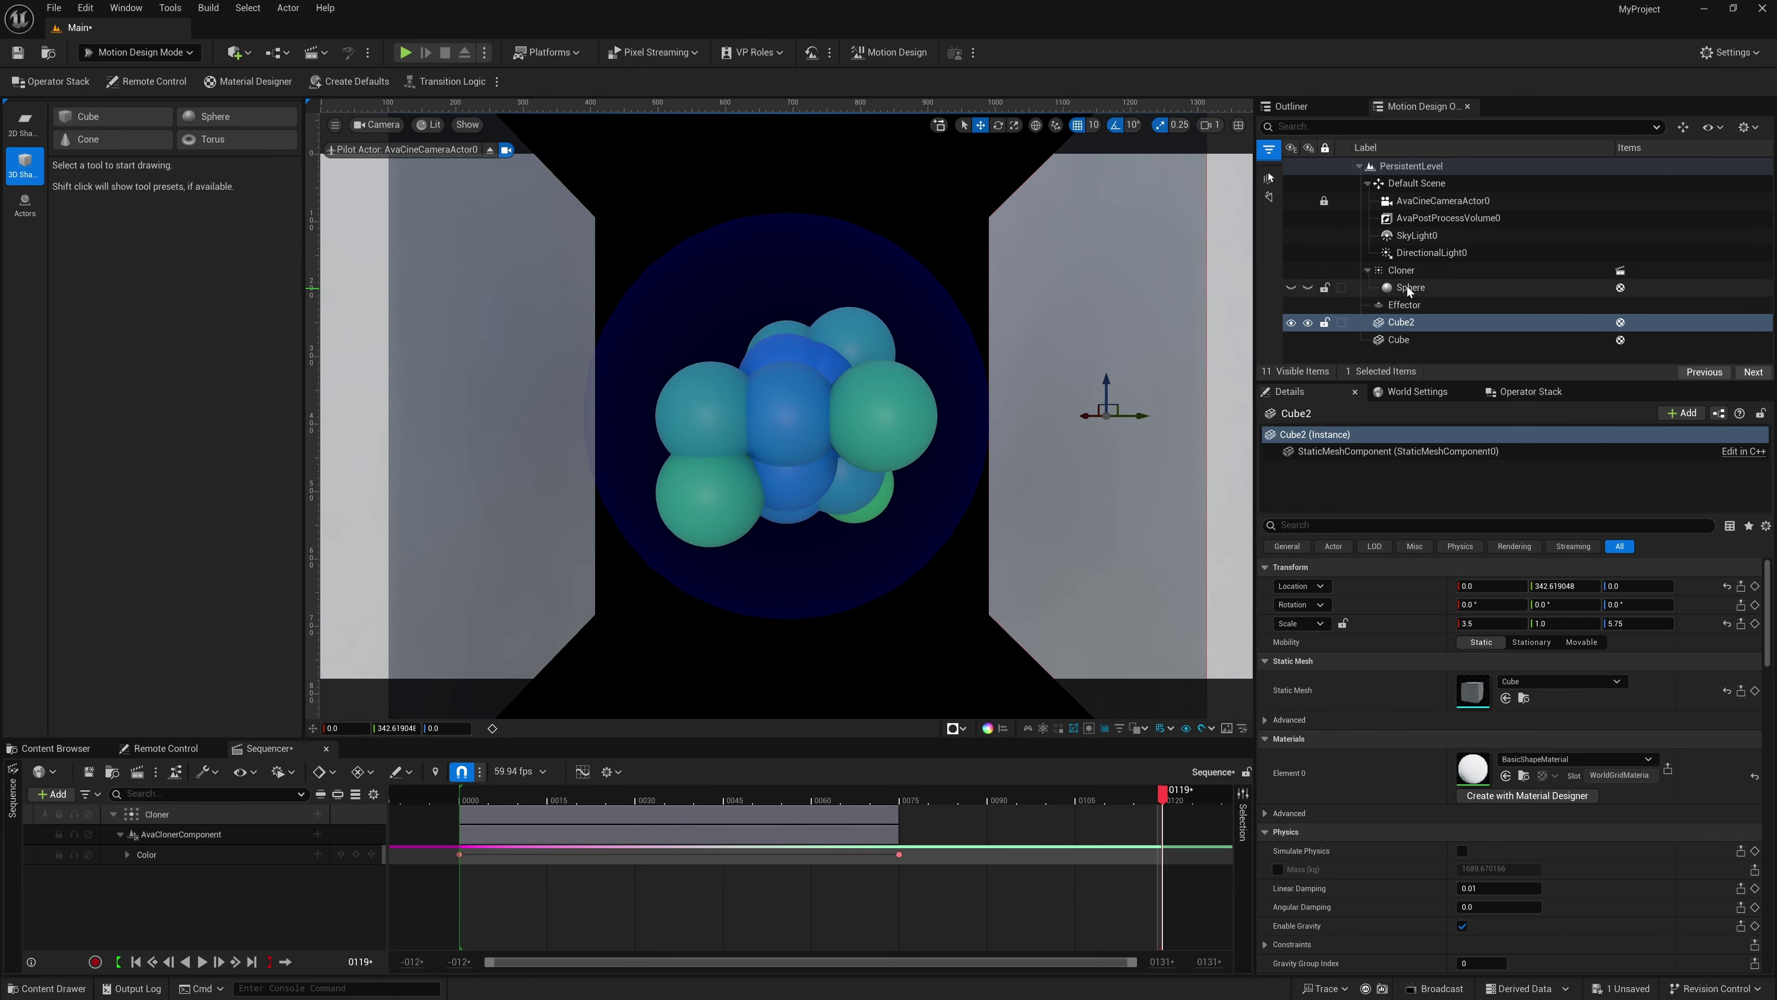
left_click(1406, 272)
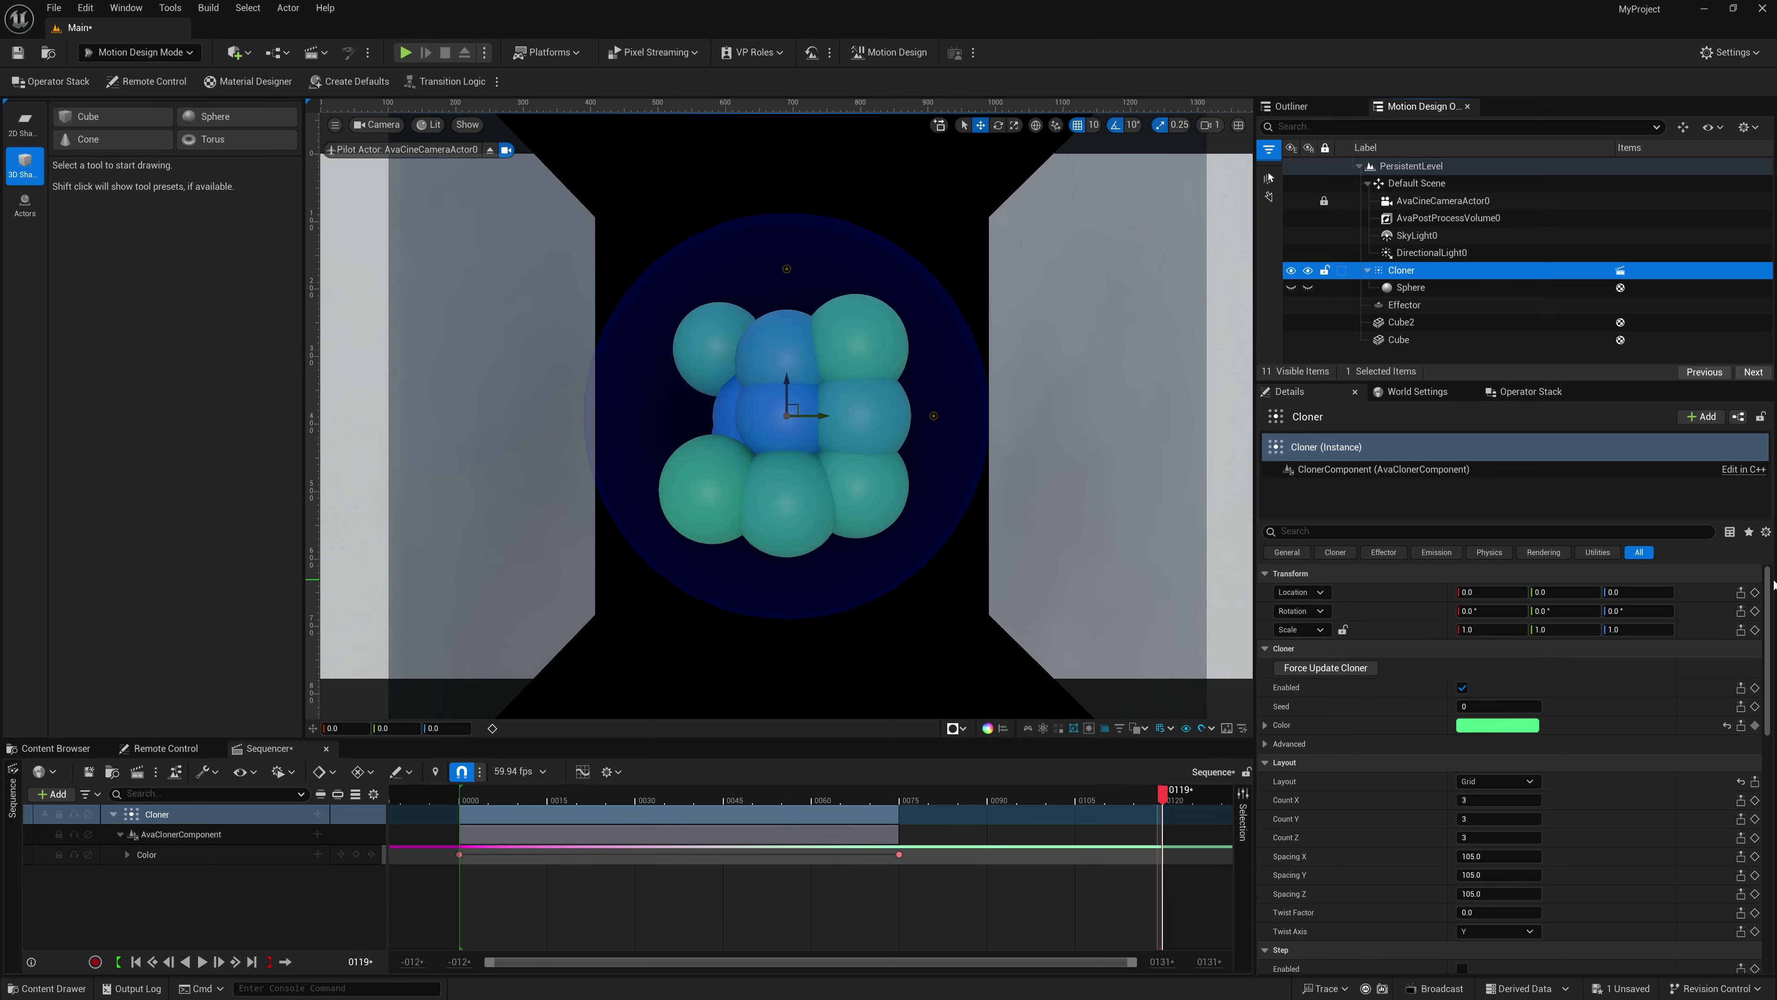
Check Surface Collision Enabled and Particle Collision Enabled in the Cloner's Collisions settings.
left_click_drag(1769, 586, 1769, 716)
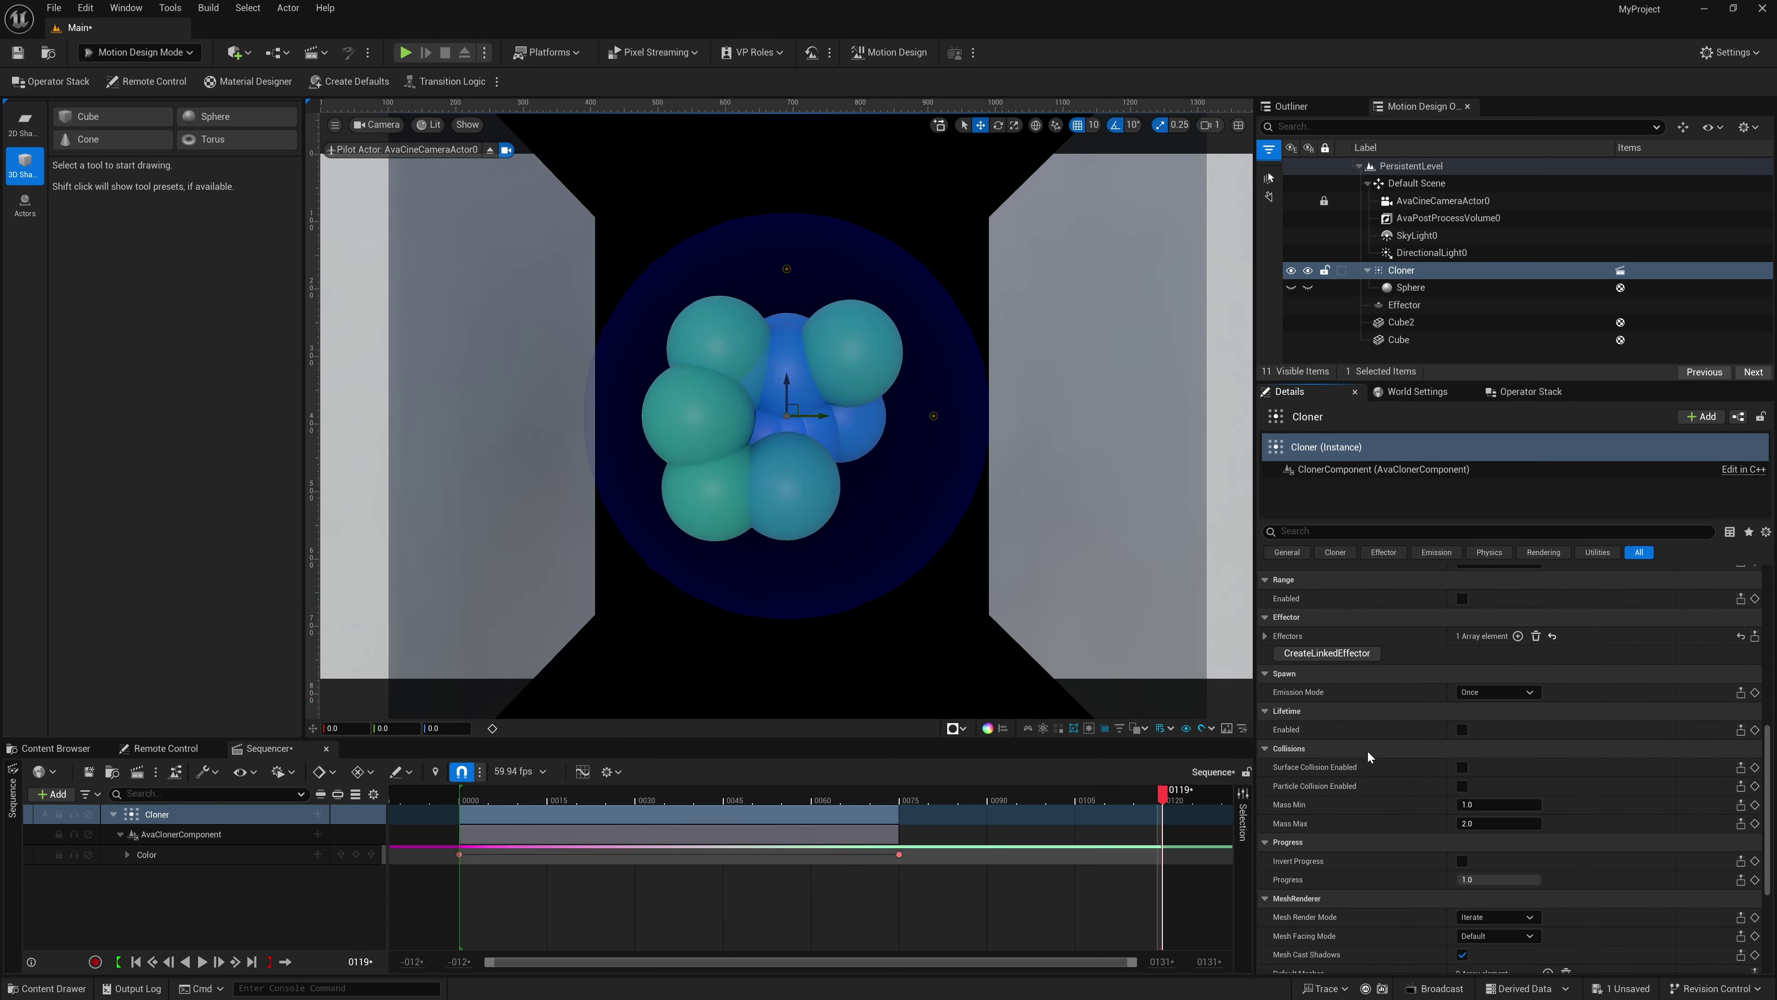
left_click(1462, 767)
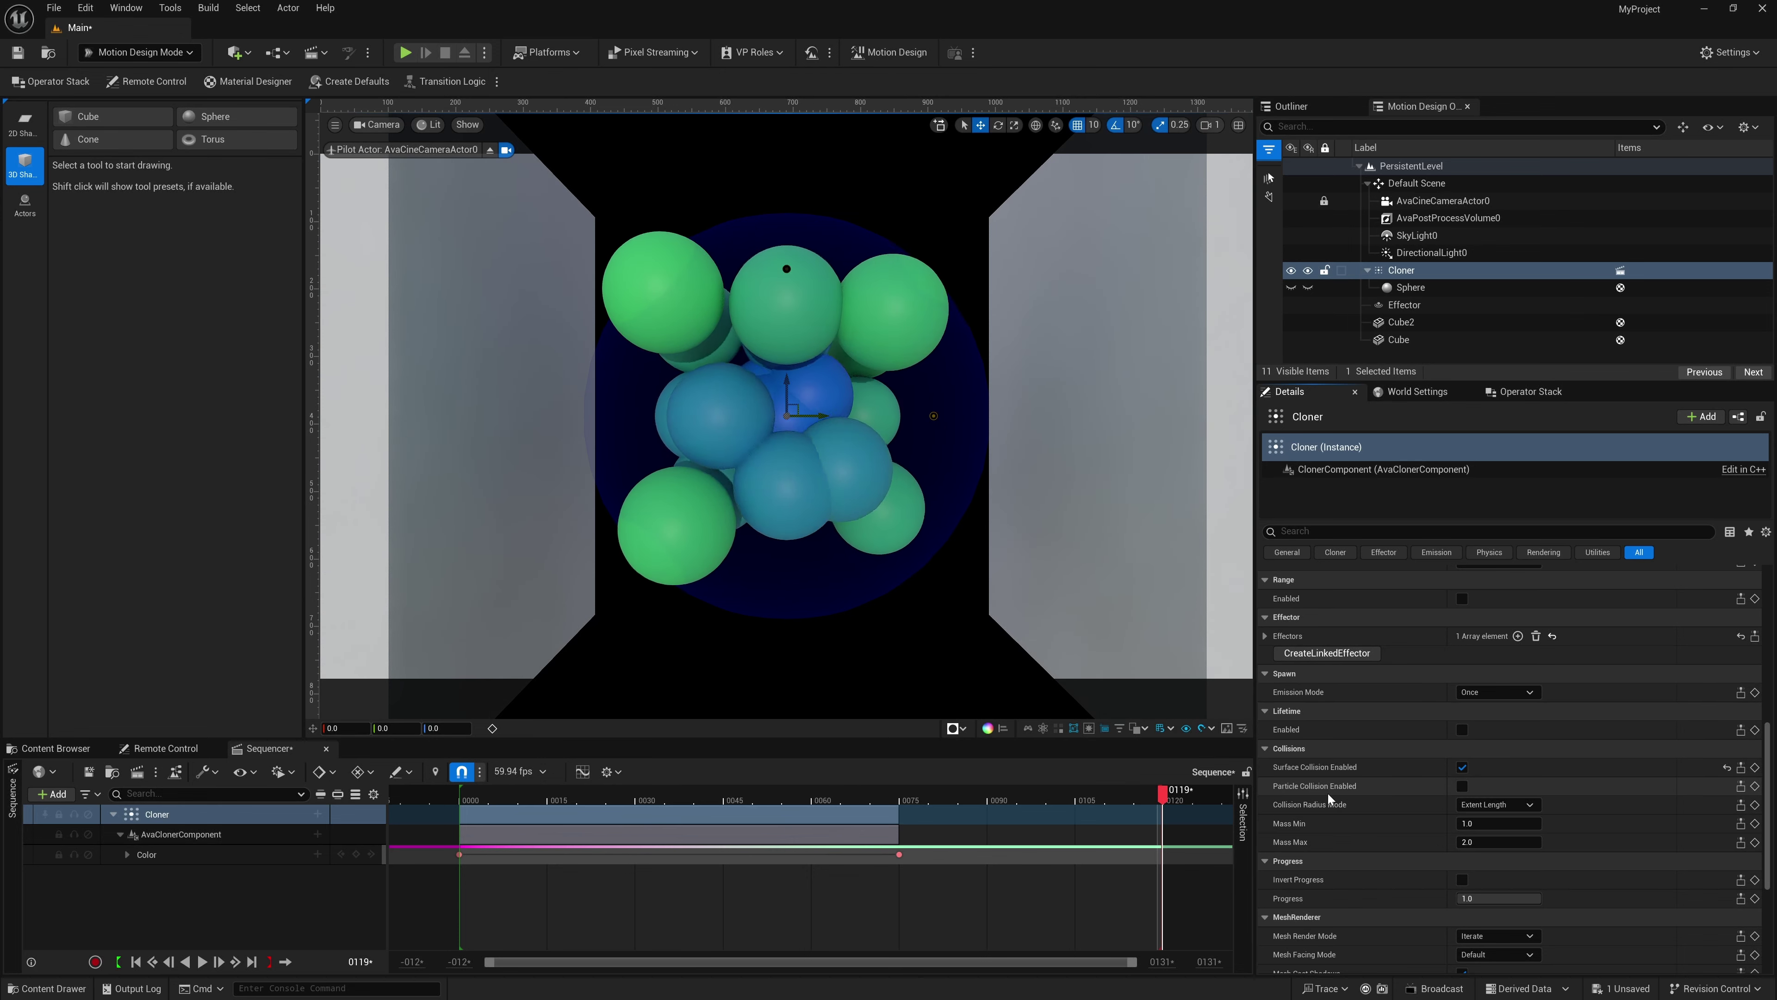
left_click(1461, 786)
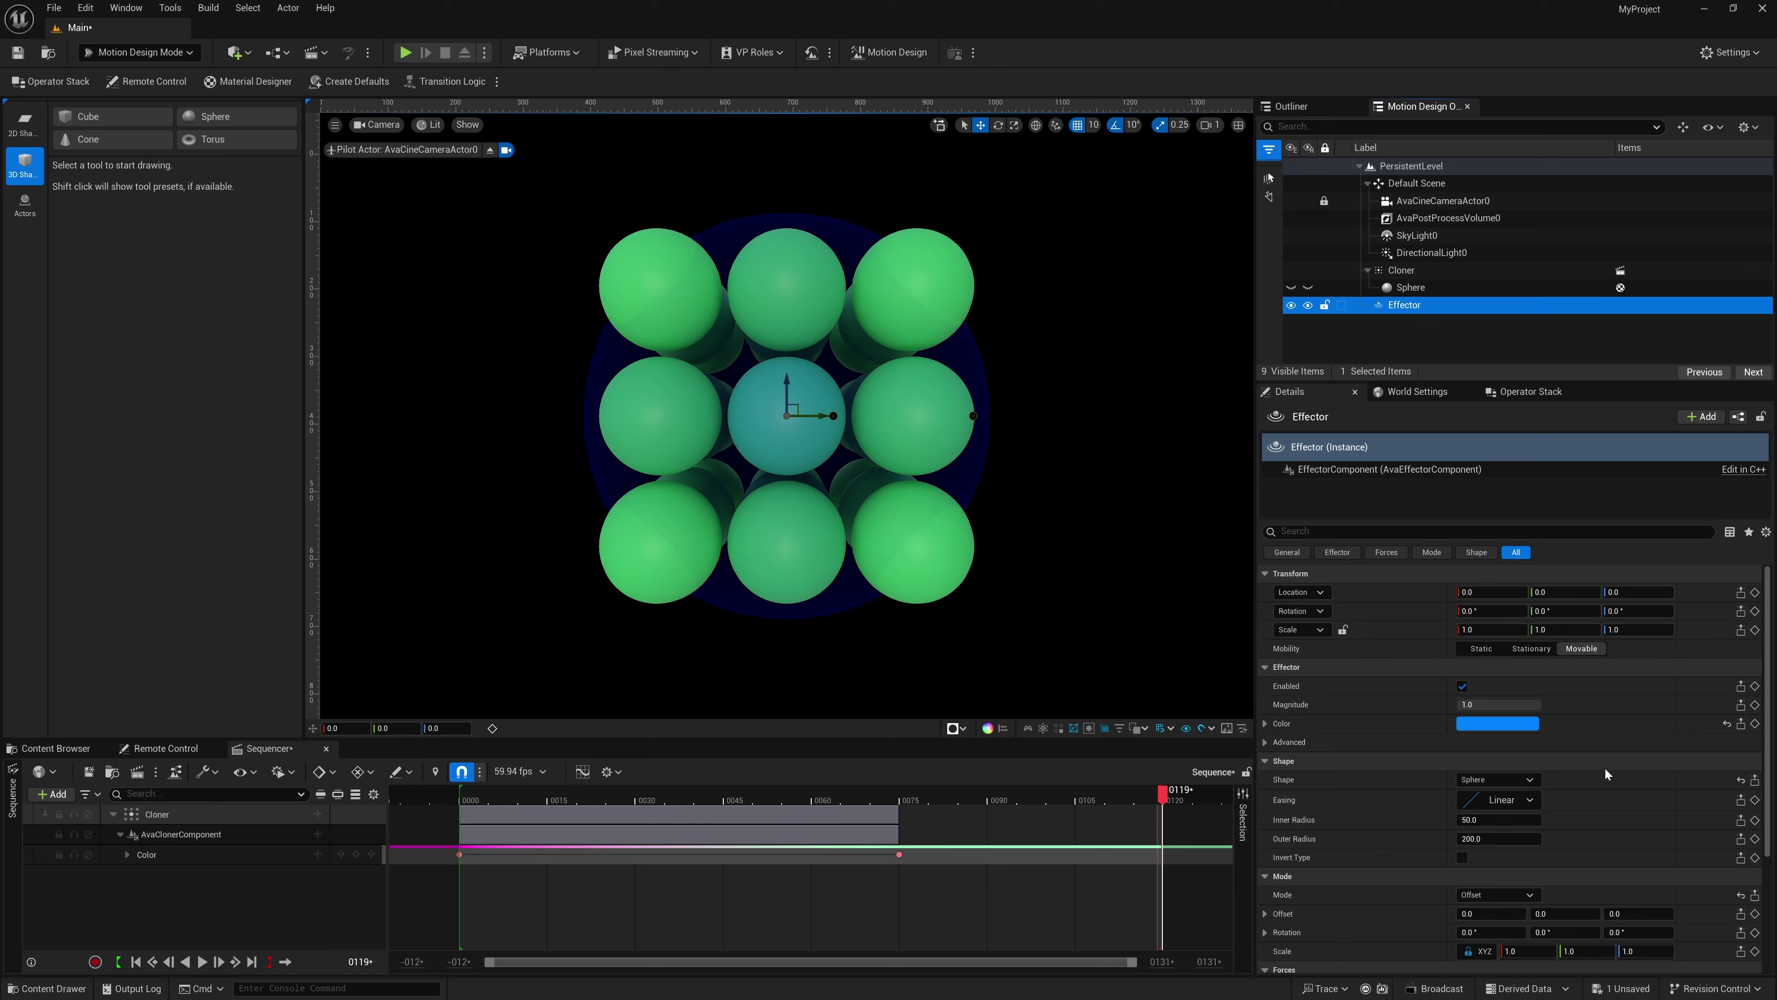
Enable the Effector's Attraction Force and Drag Force, with Drag Force Linear 5.0.
left_click(1606, 772)
scroll(1607, 773, "down", 4)
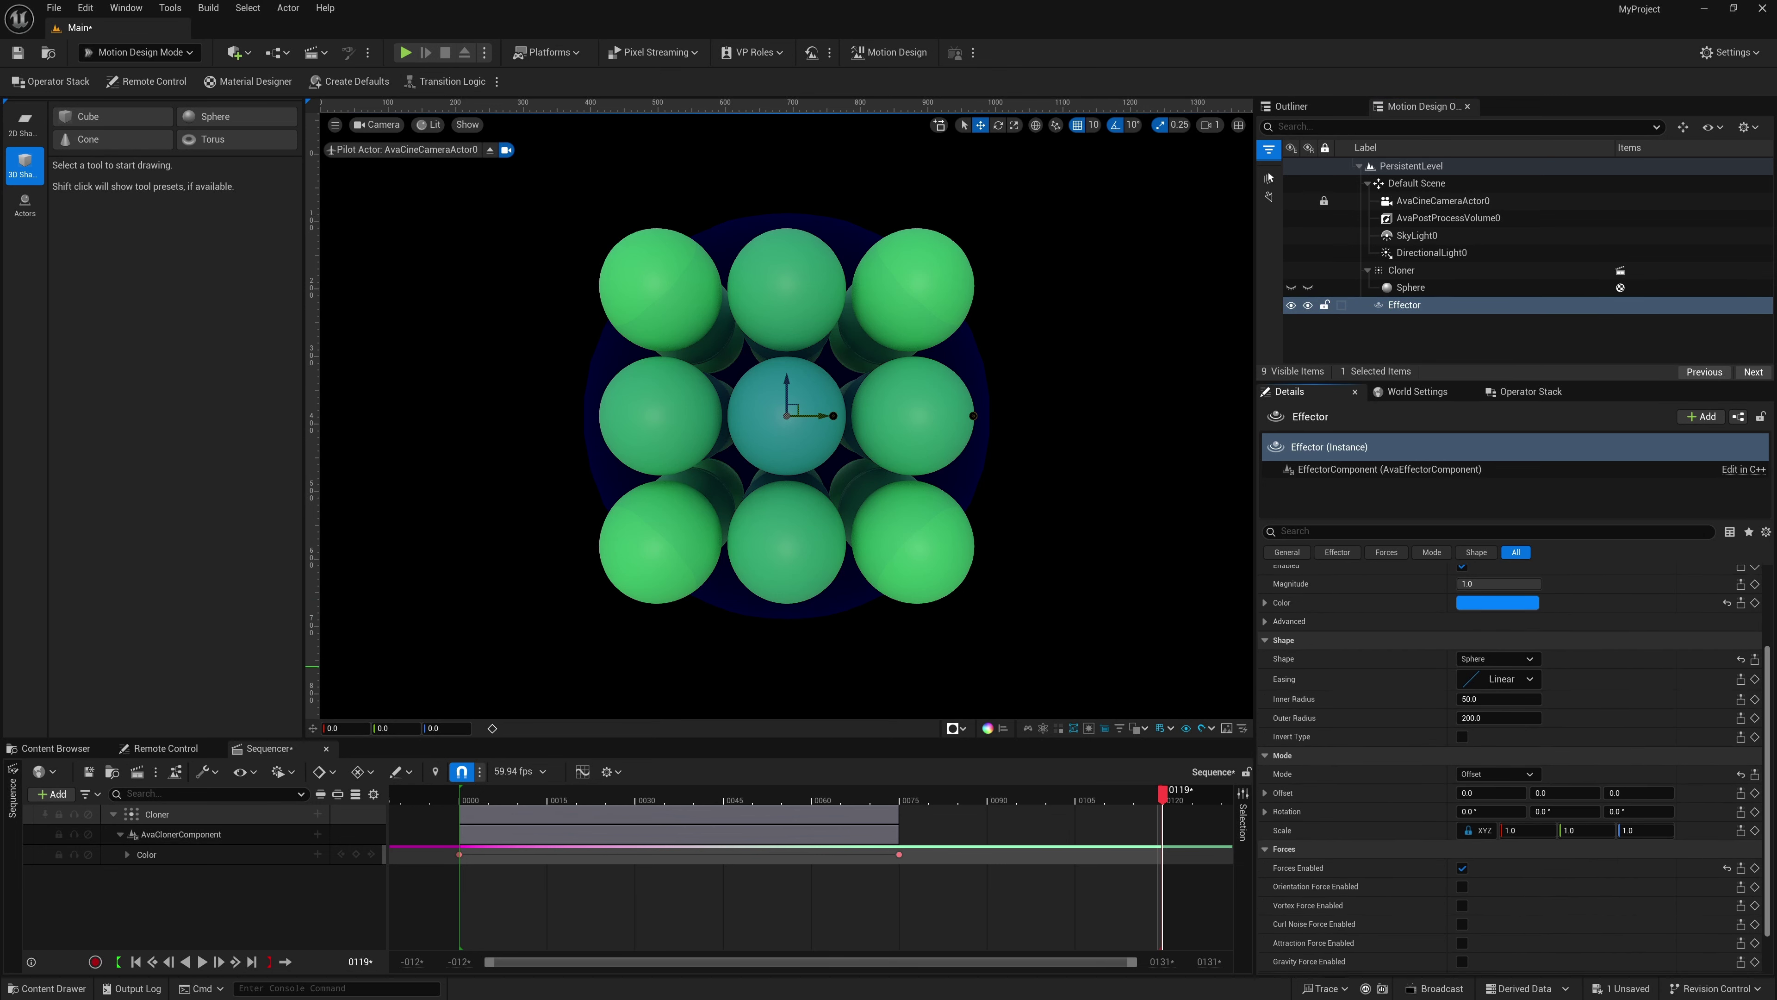
scroll(1606, 773, "down", 1)
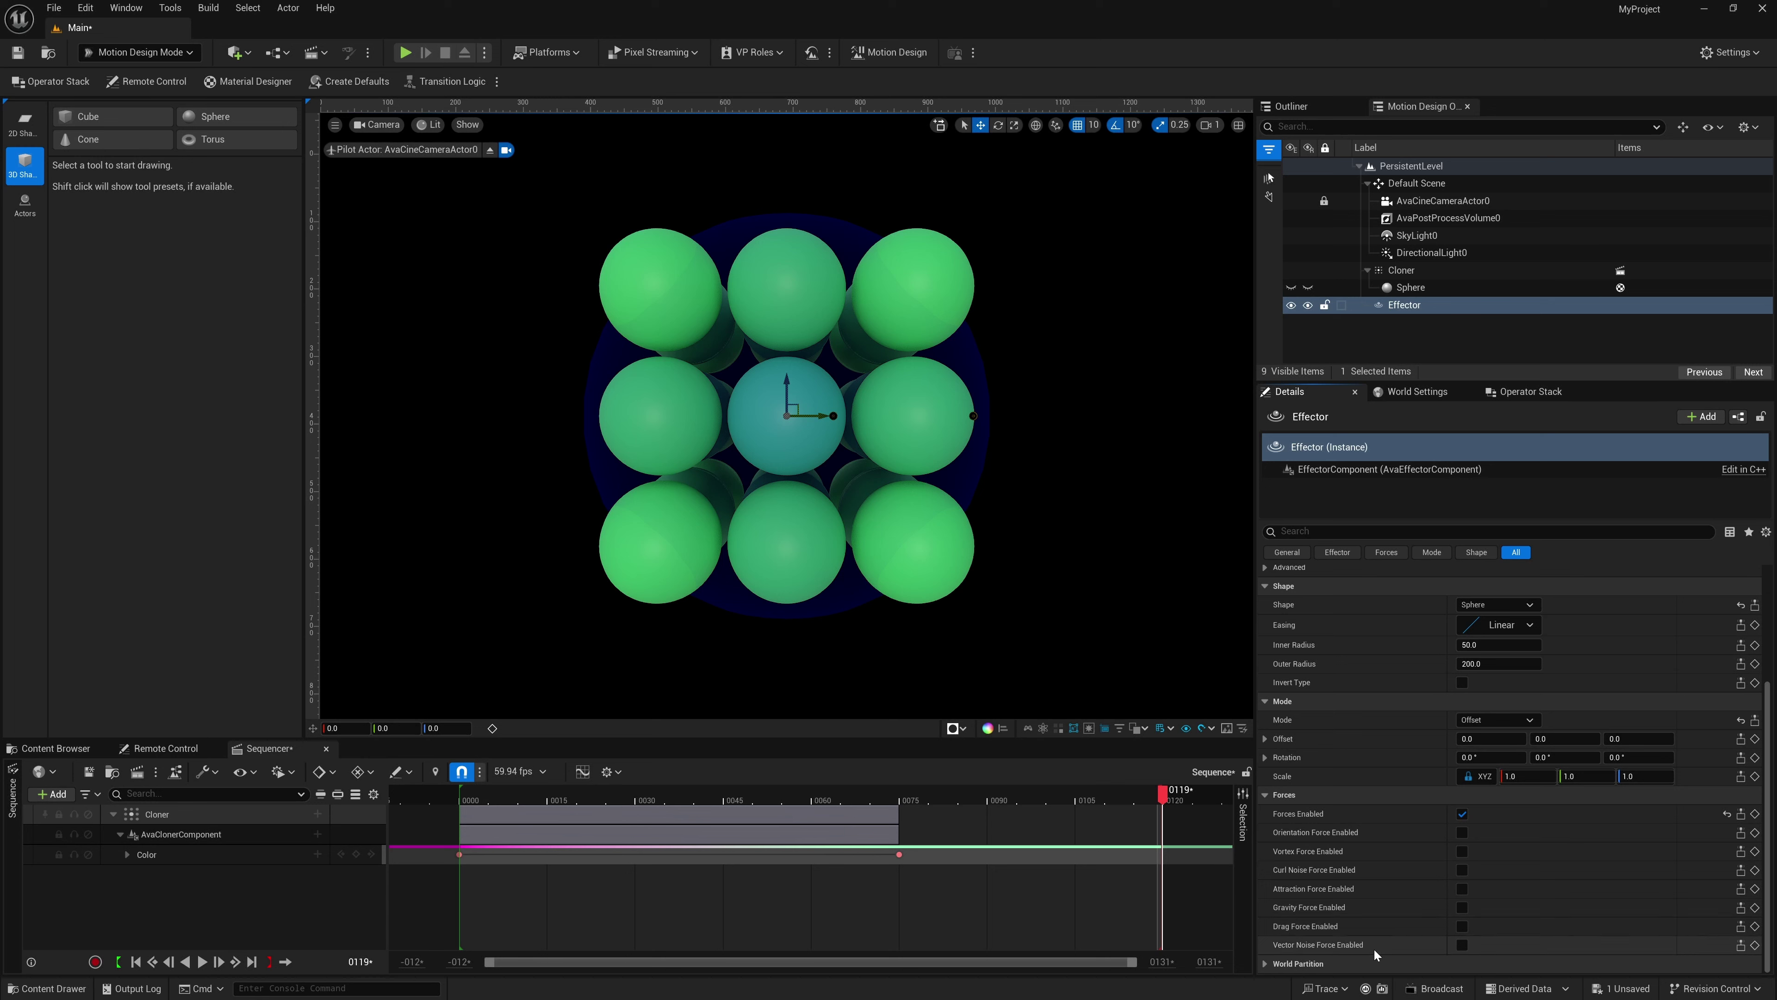
left_click(1462, 889)
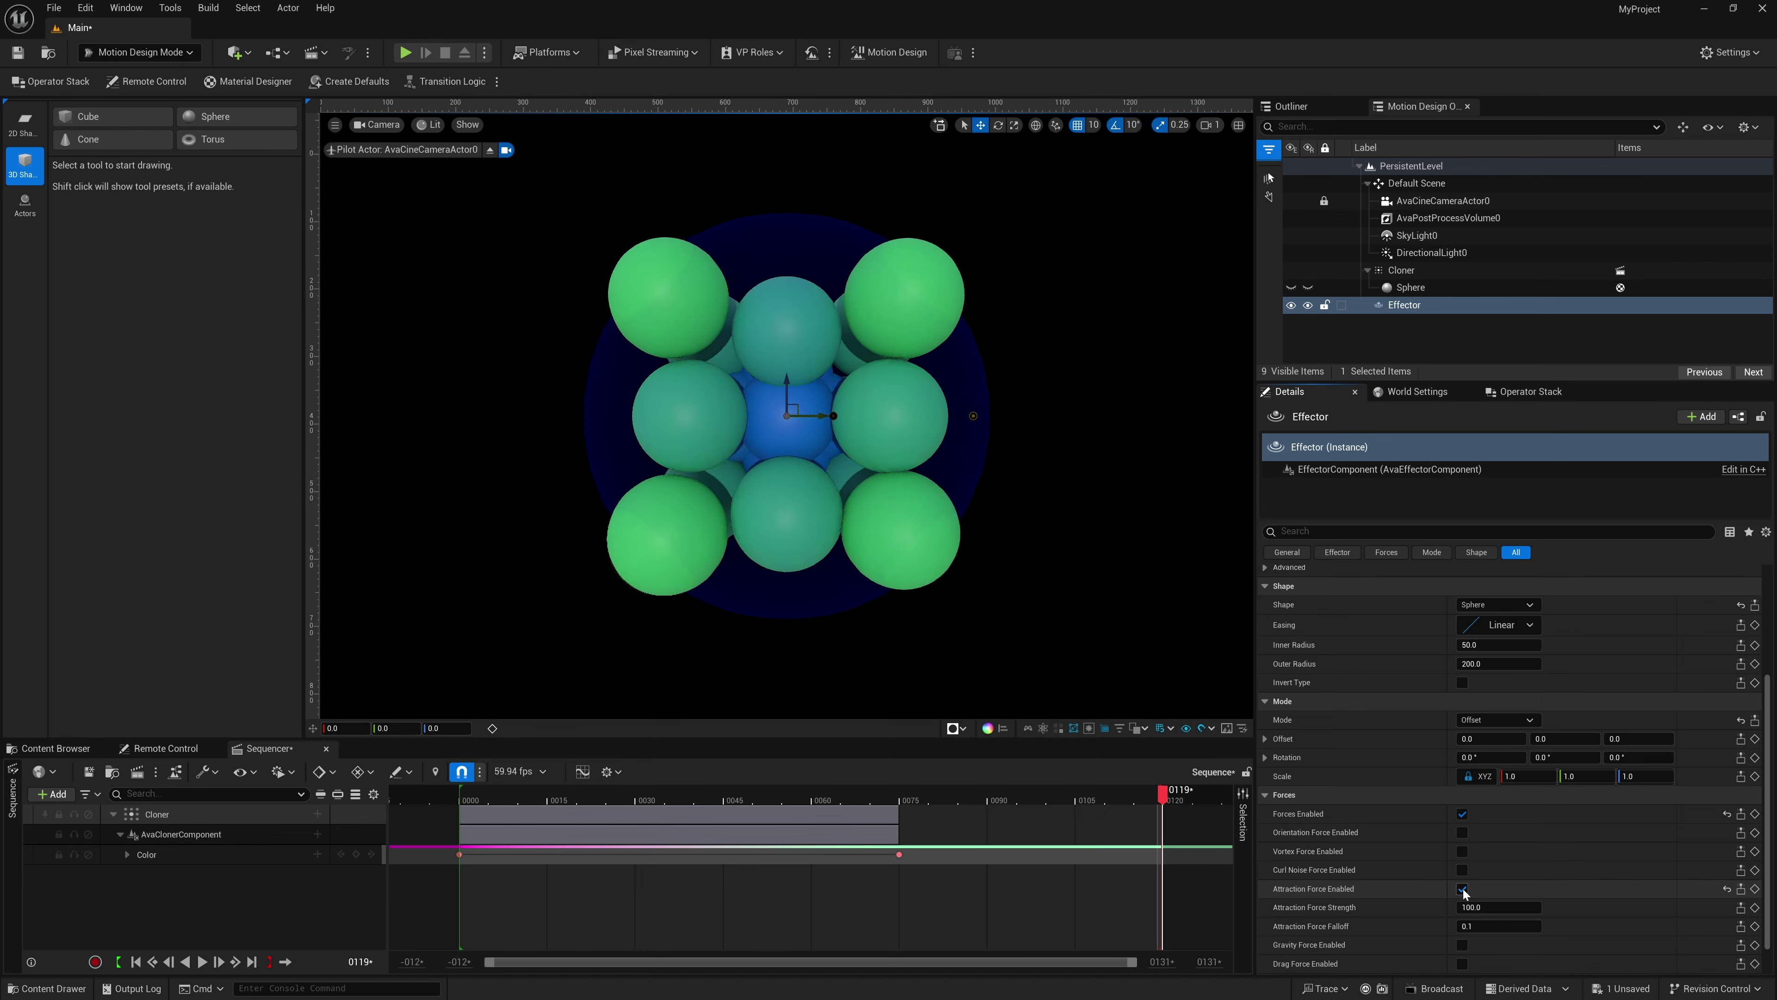
scroll(1402, 896, "down", 1)
left_click(1462, 925)
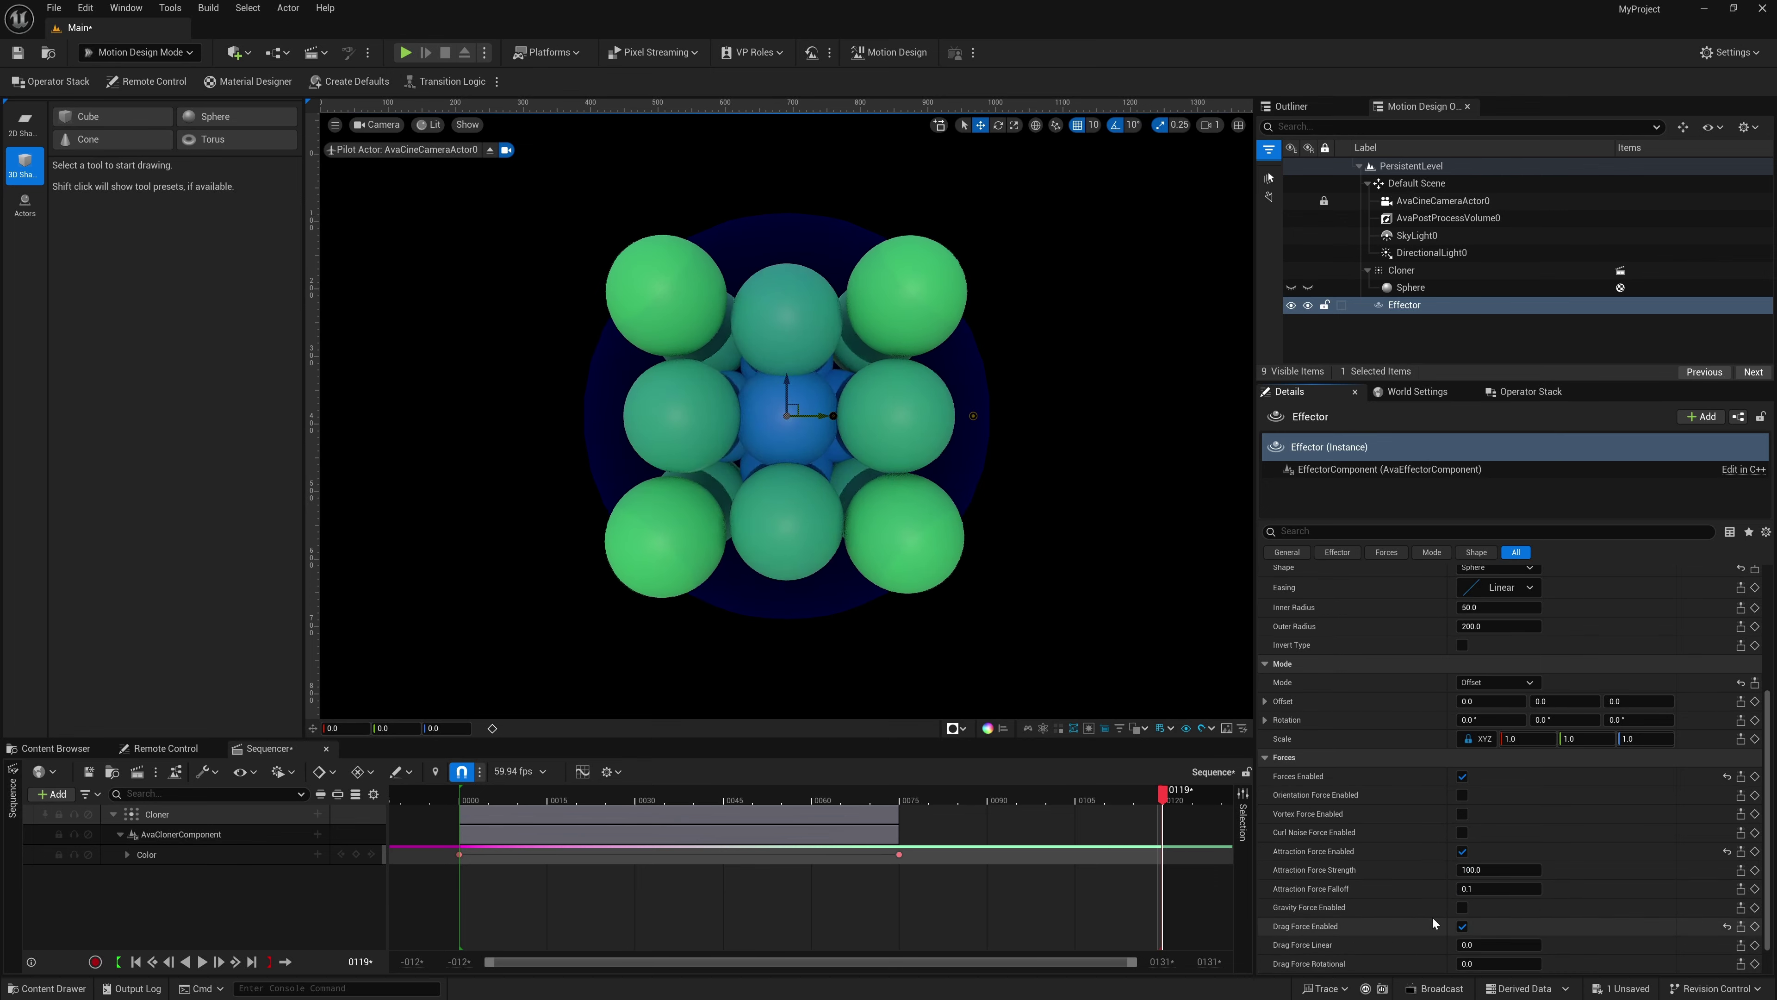
scroll(1371, 896, "down", 1)
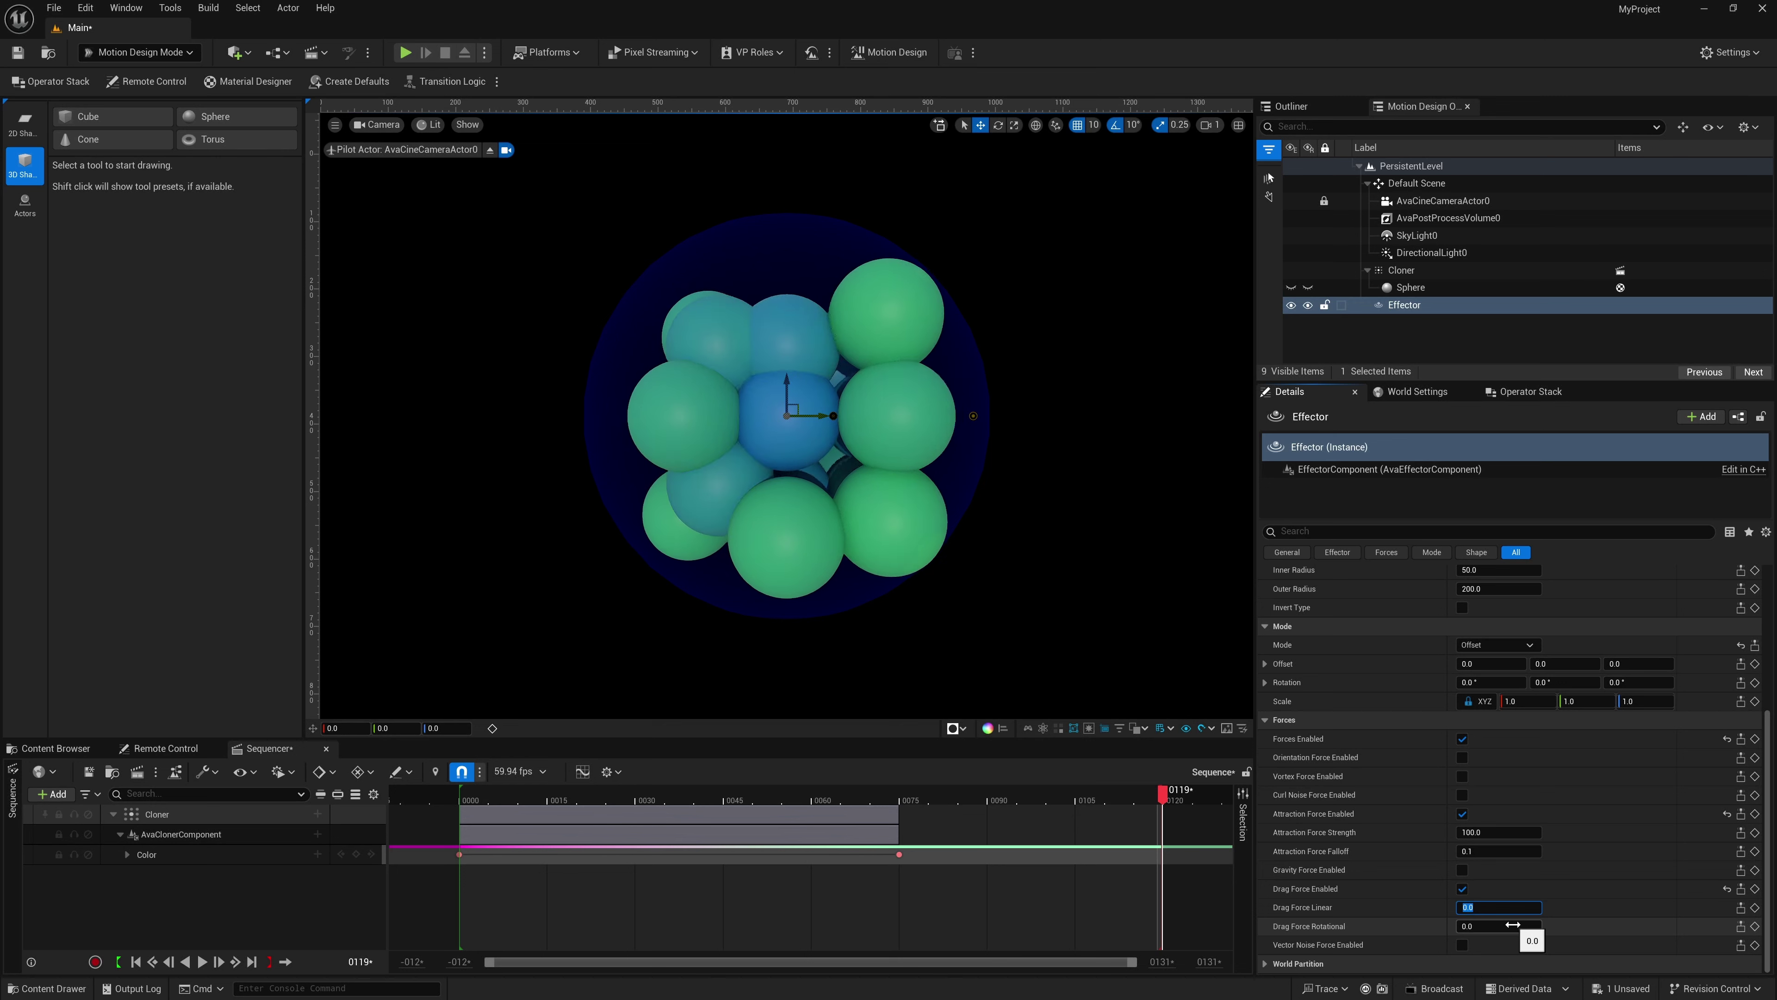
key("Return")
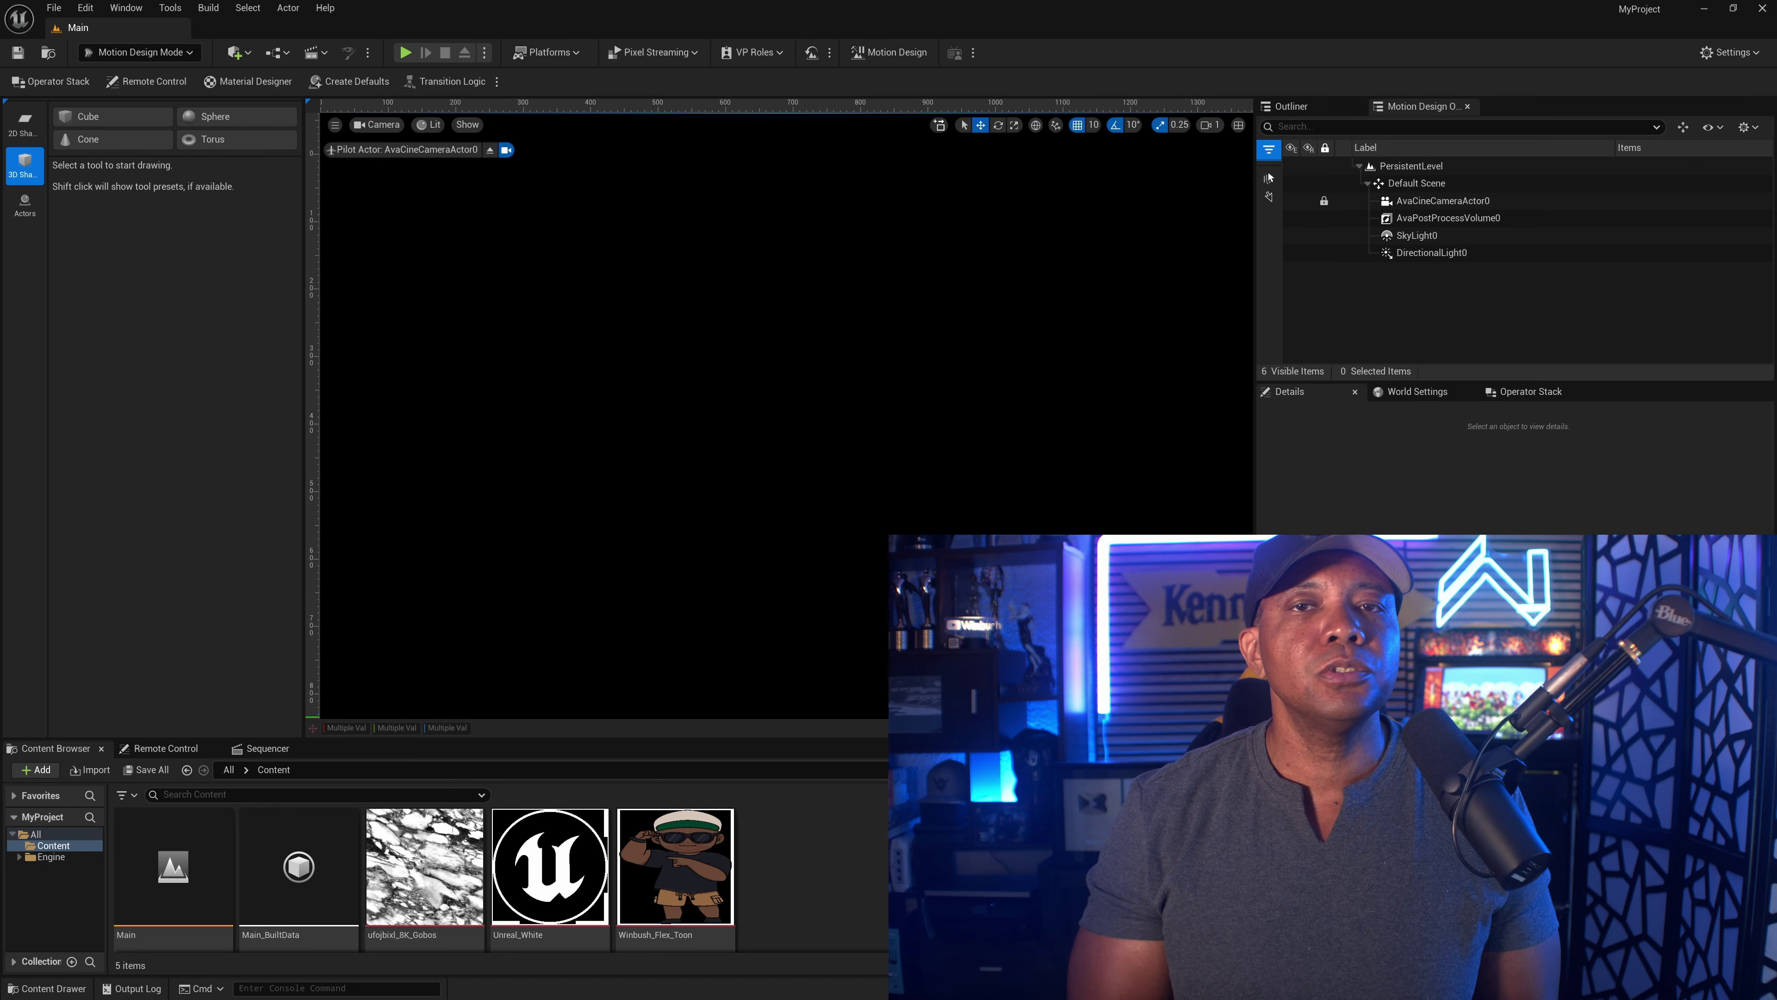
Add a 2D Rectangle with Mesh Size 350 and open Material Designer for it.
left_click(31, 135)
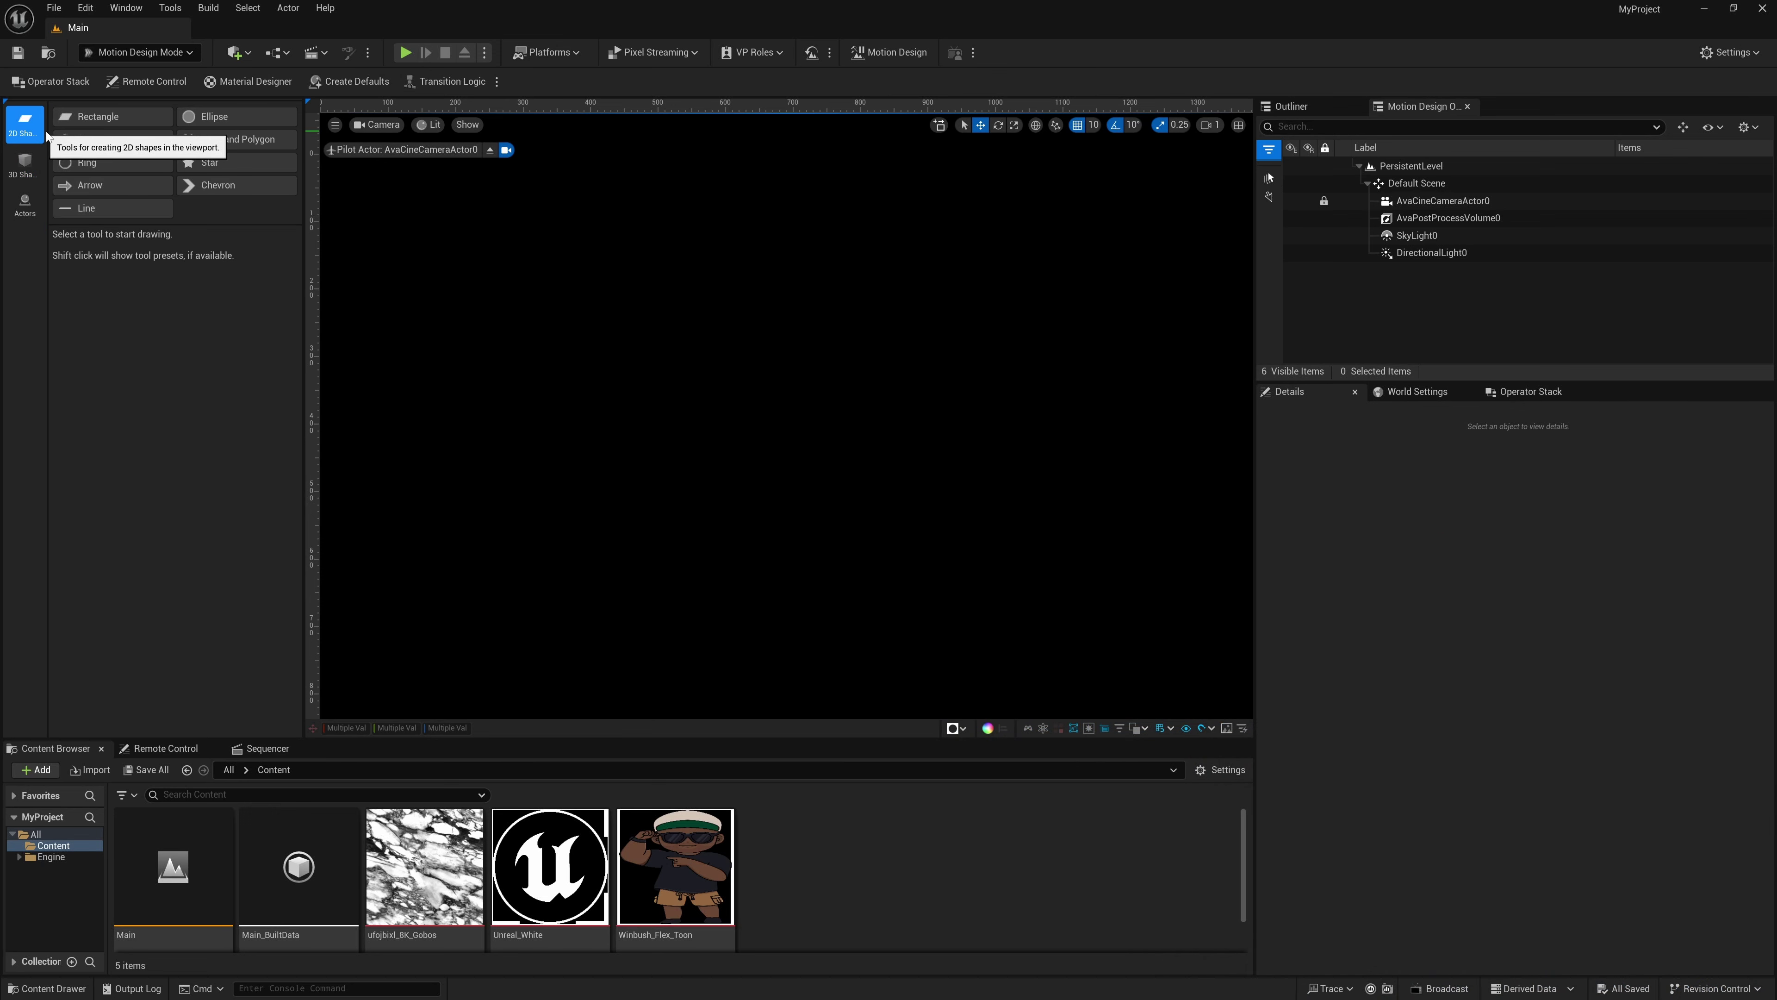
double_click(121, 118)
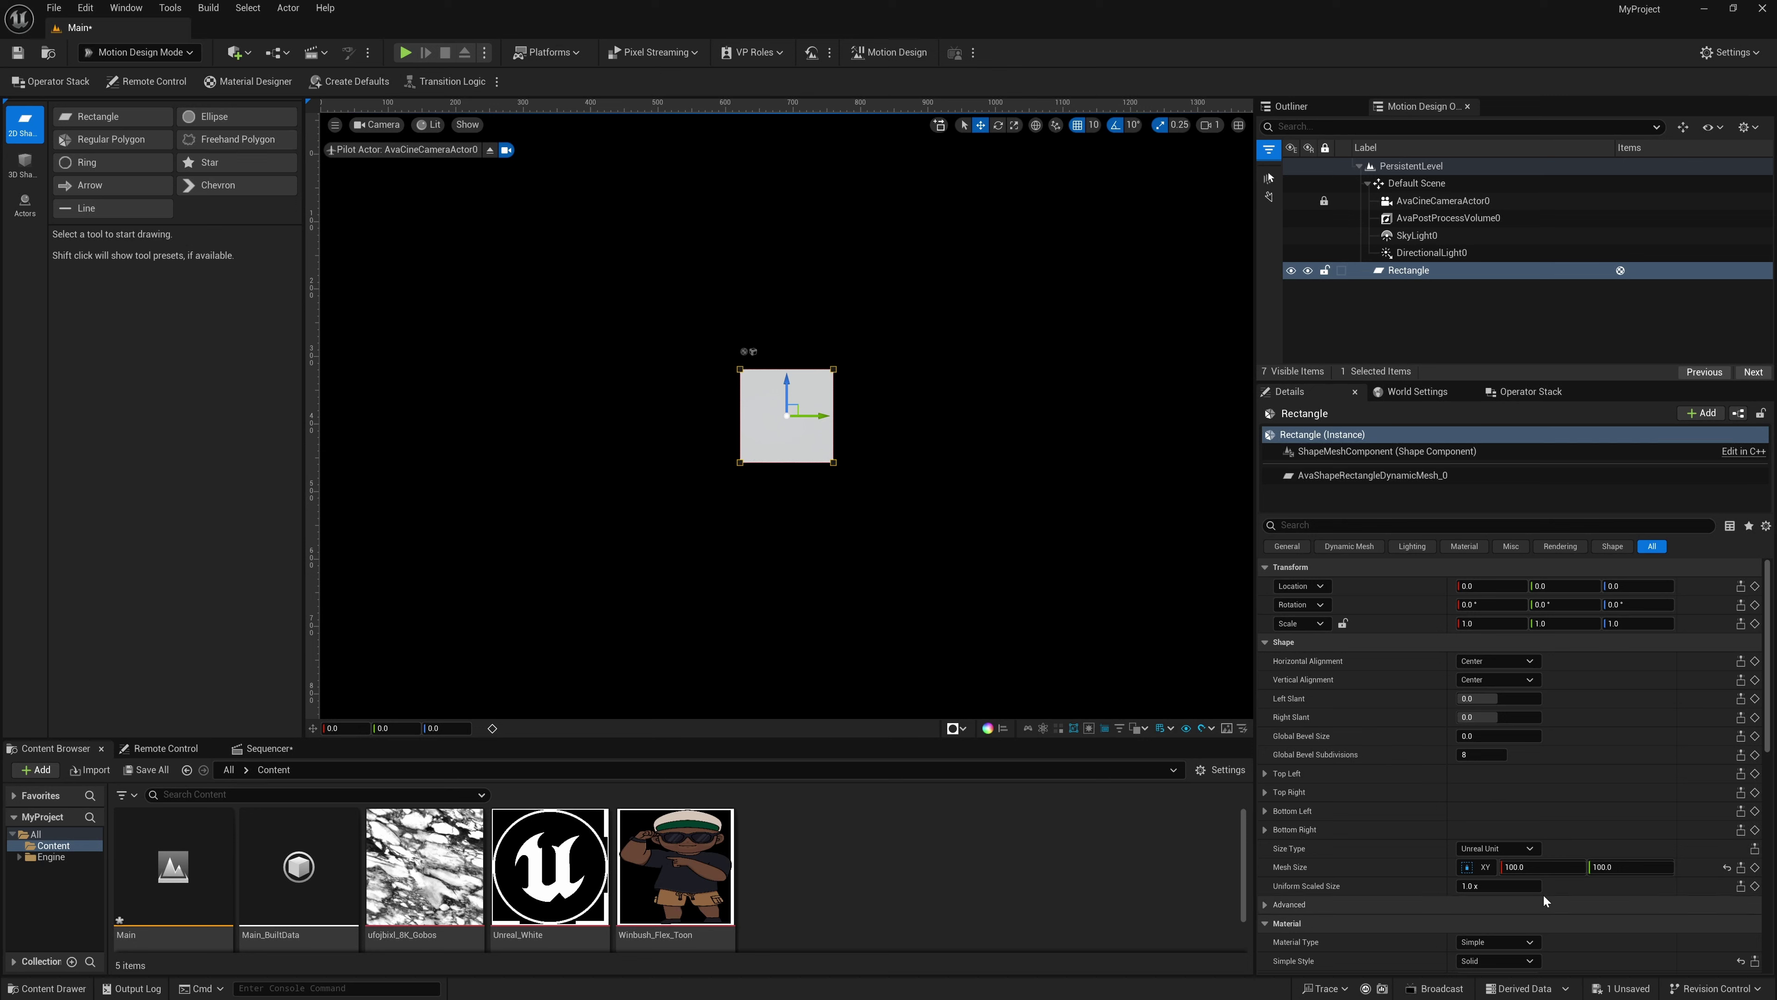
left_click_drag(1526, 870, 1571, 871)
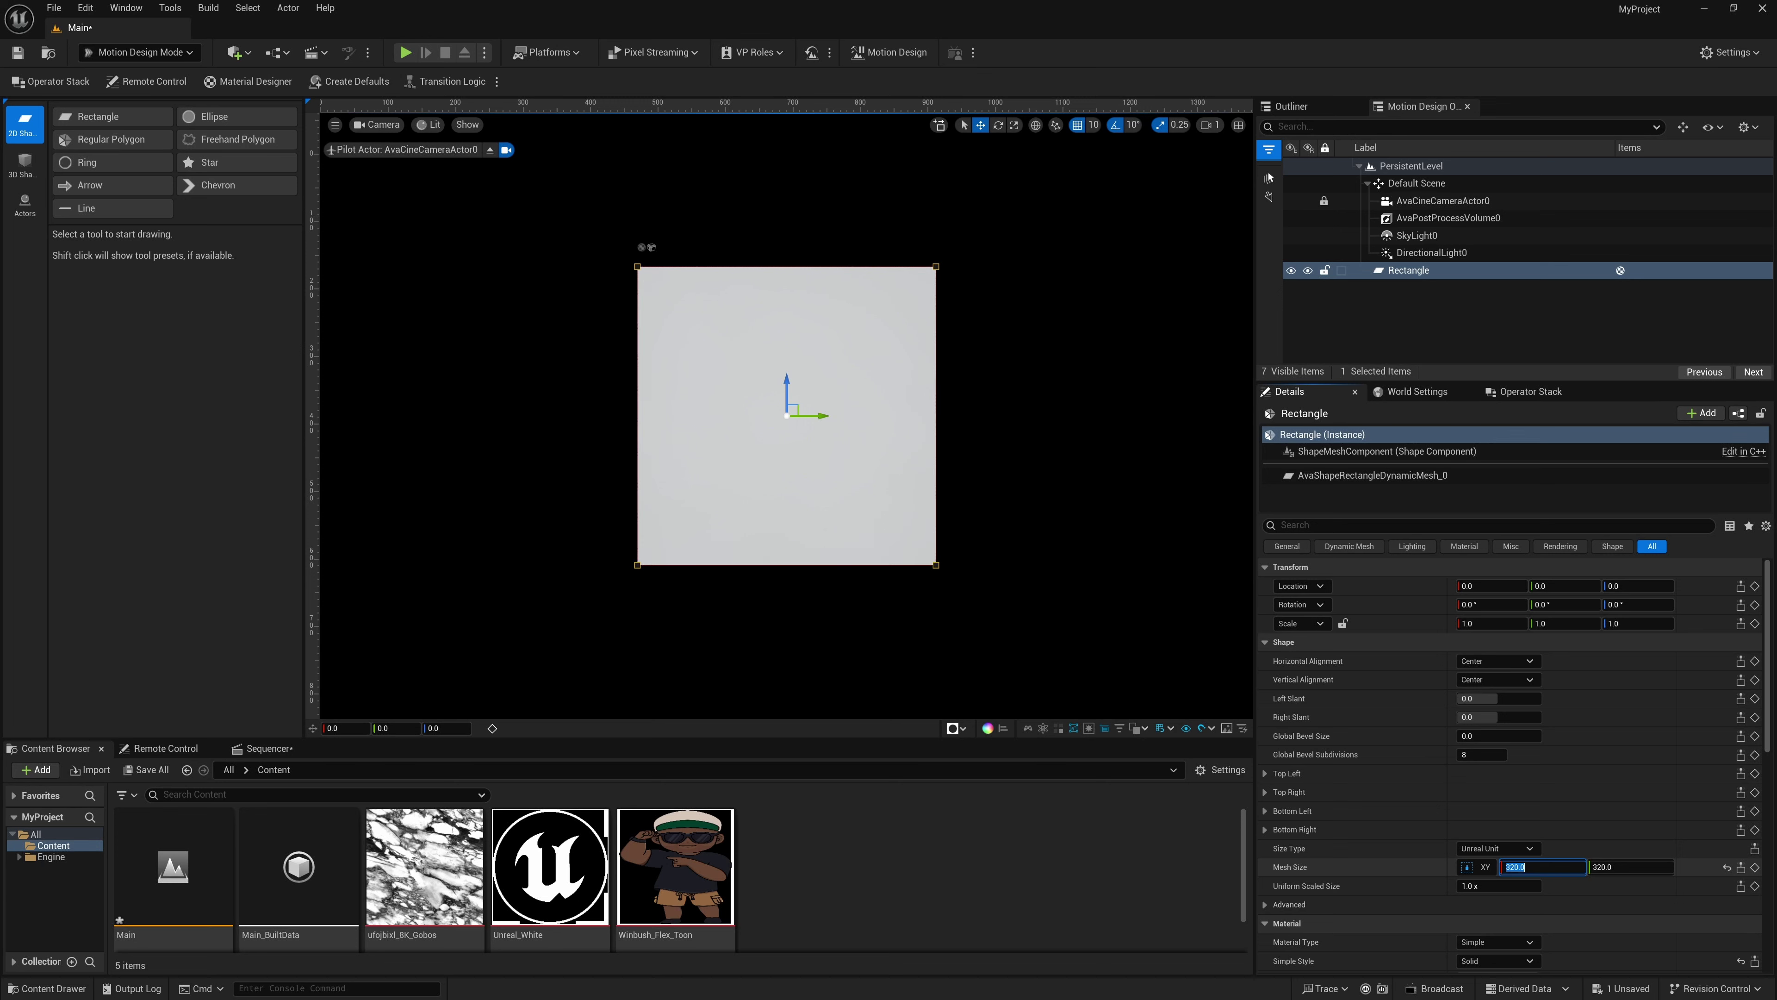
type("350")
key("Return")
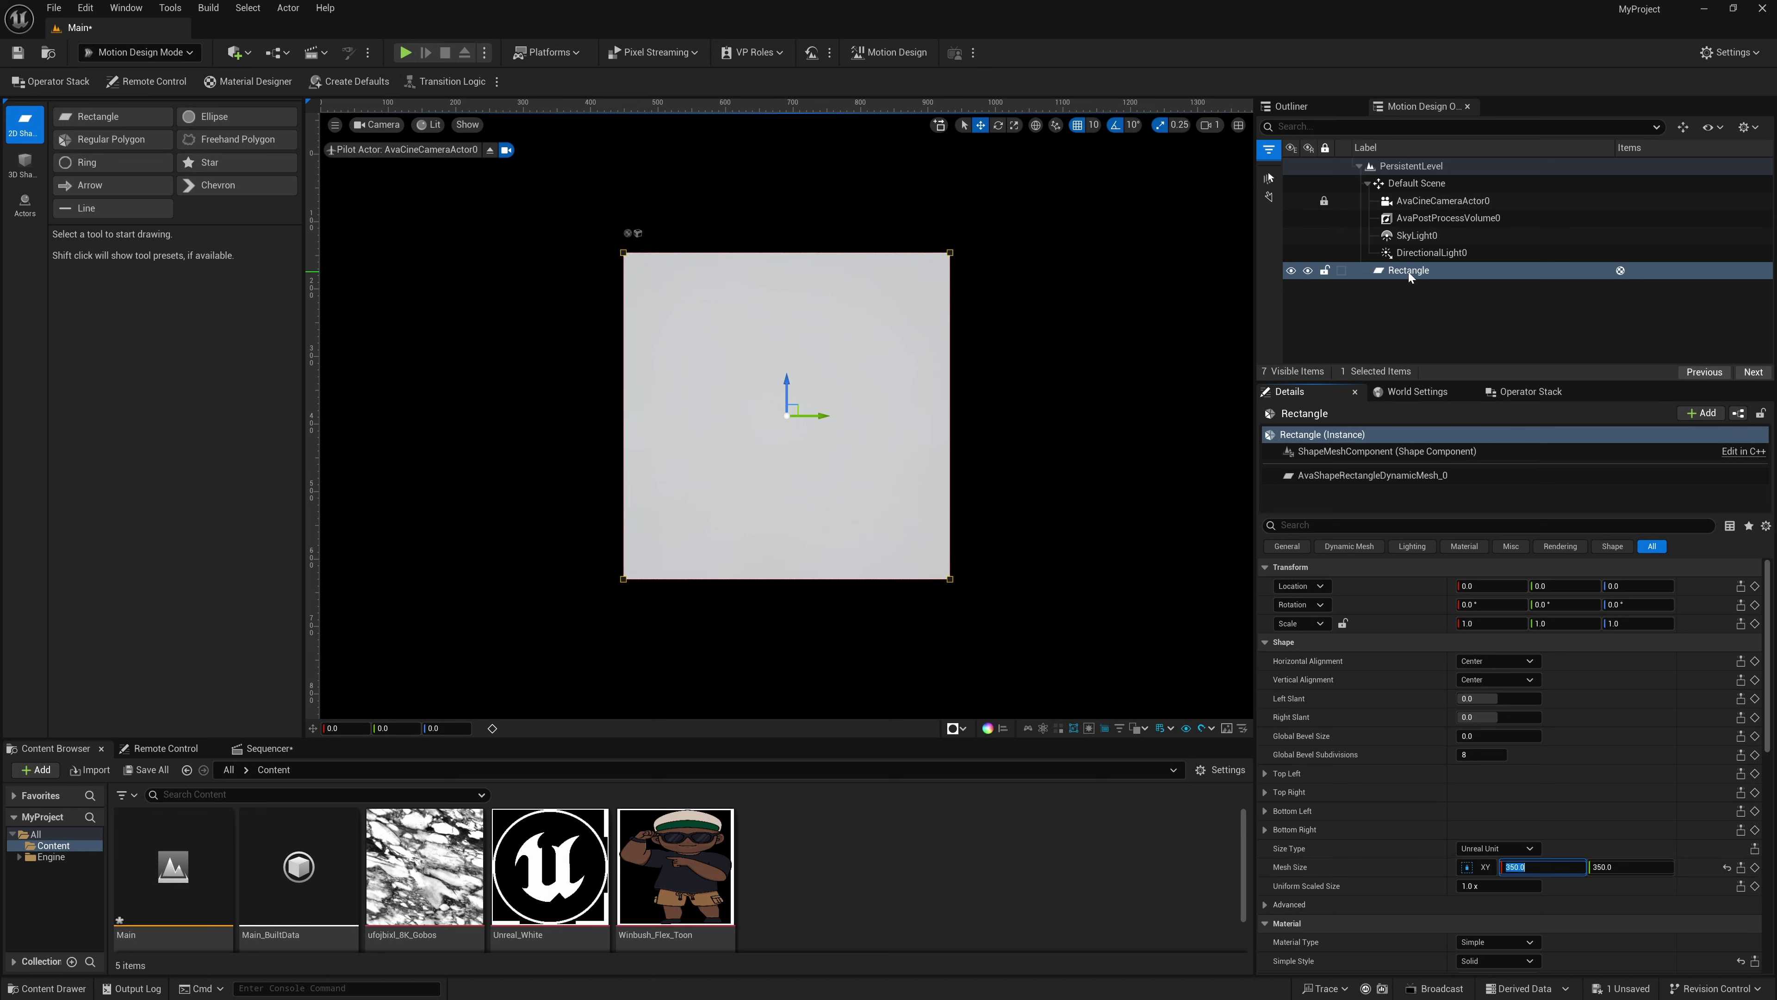
left_click(266, 84)
left_click_drag(1043, 122, 1059, 101)
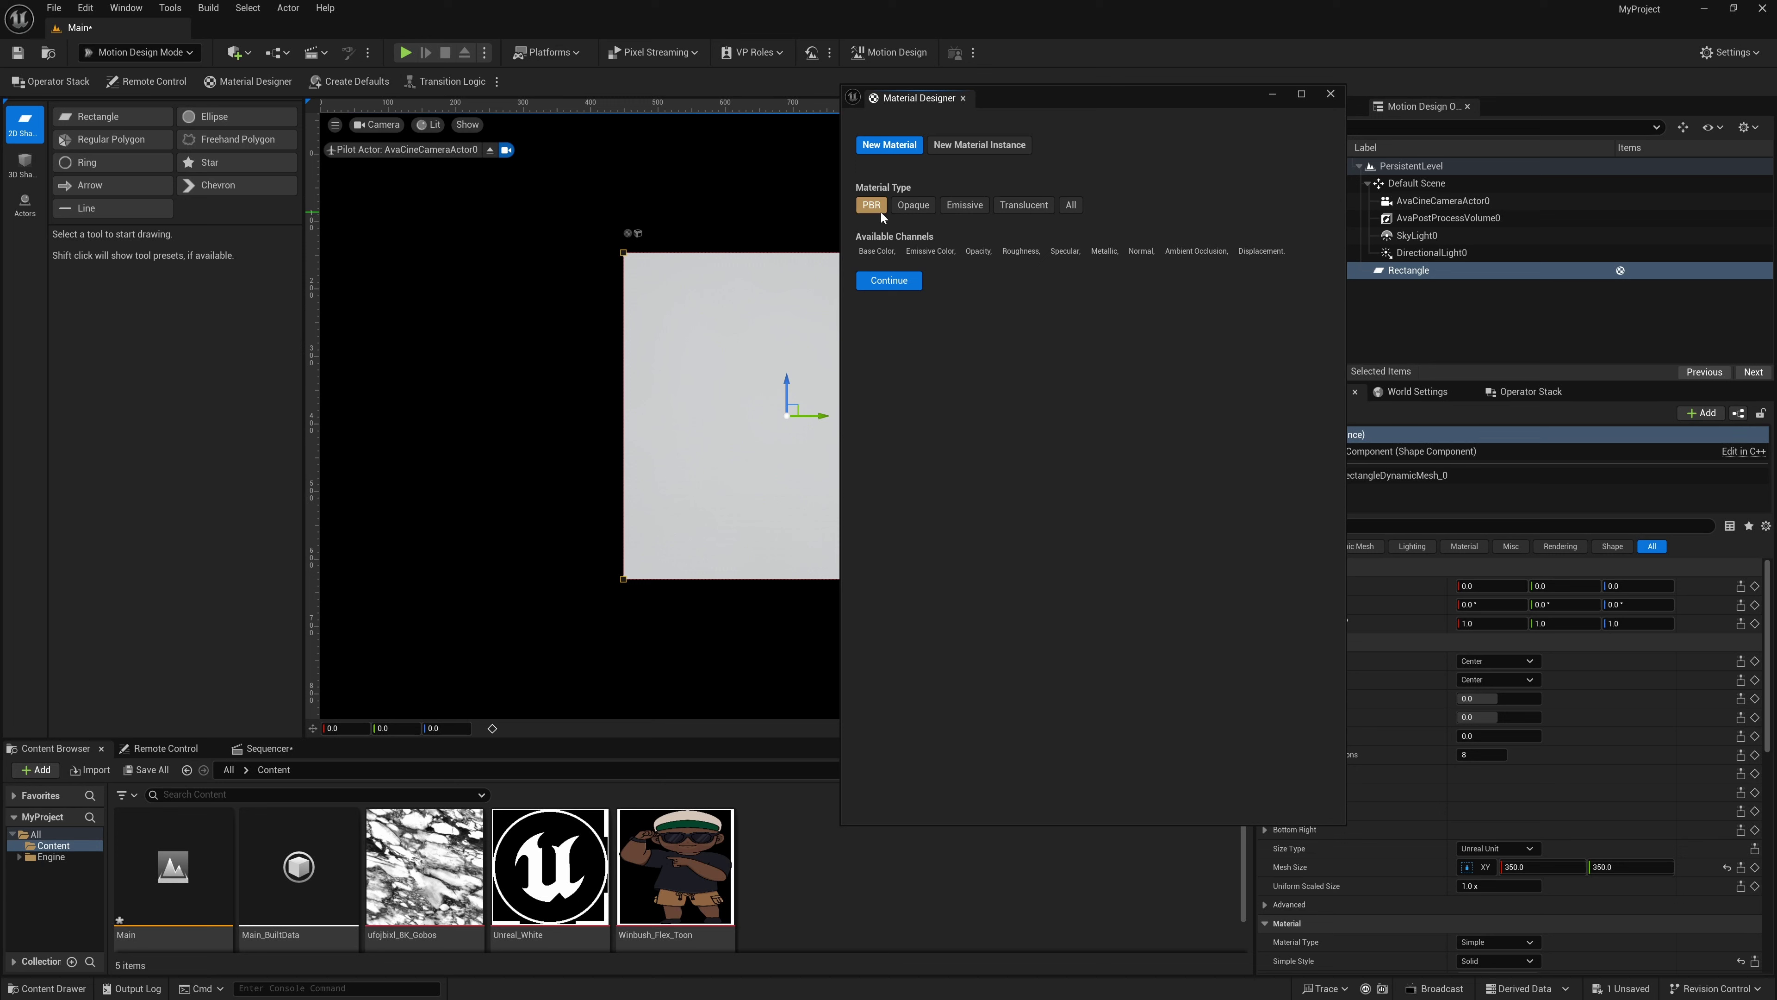
Create a new material with Material Type All and enlarge the Material Designer window.
left_click(914, 207)
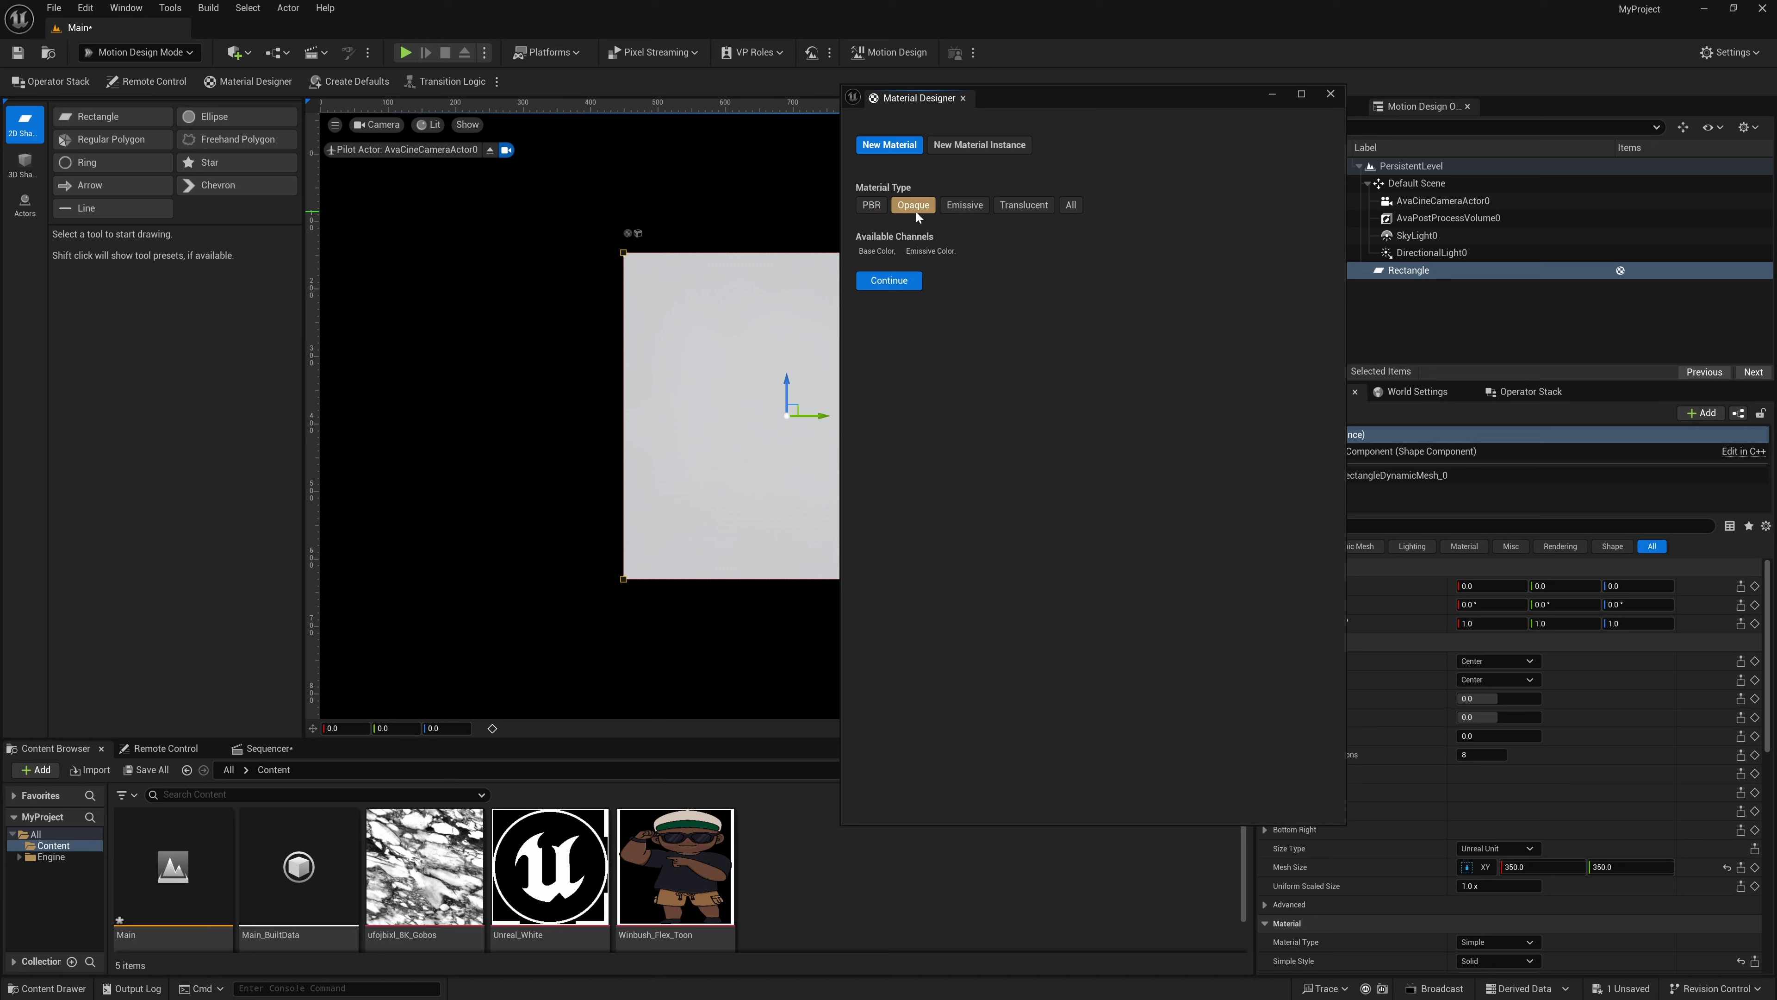
left_click(959, 209)
left_click(1021, 207)
left_click(1071, 205)
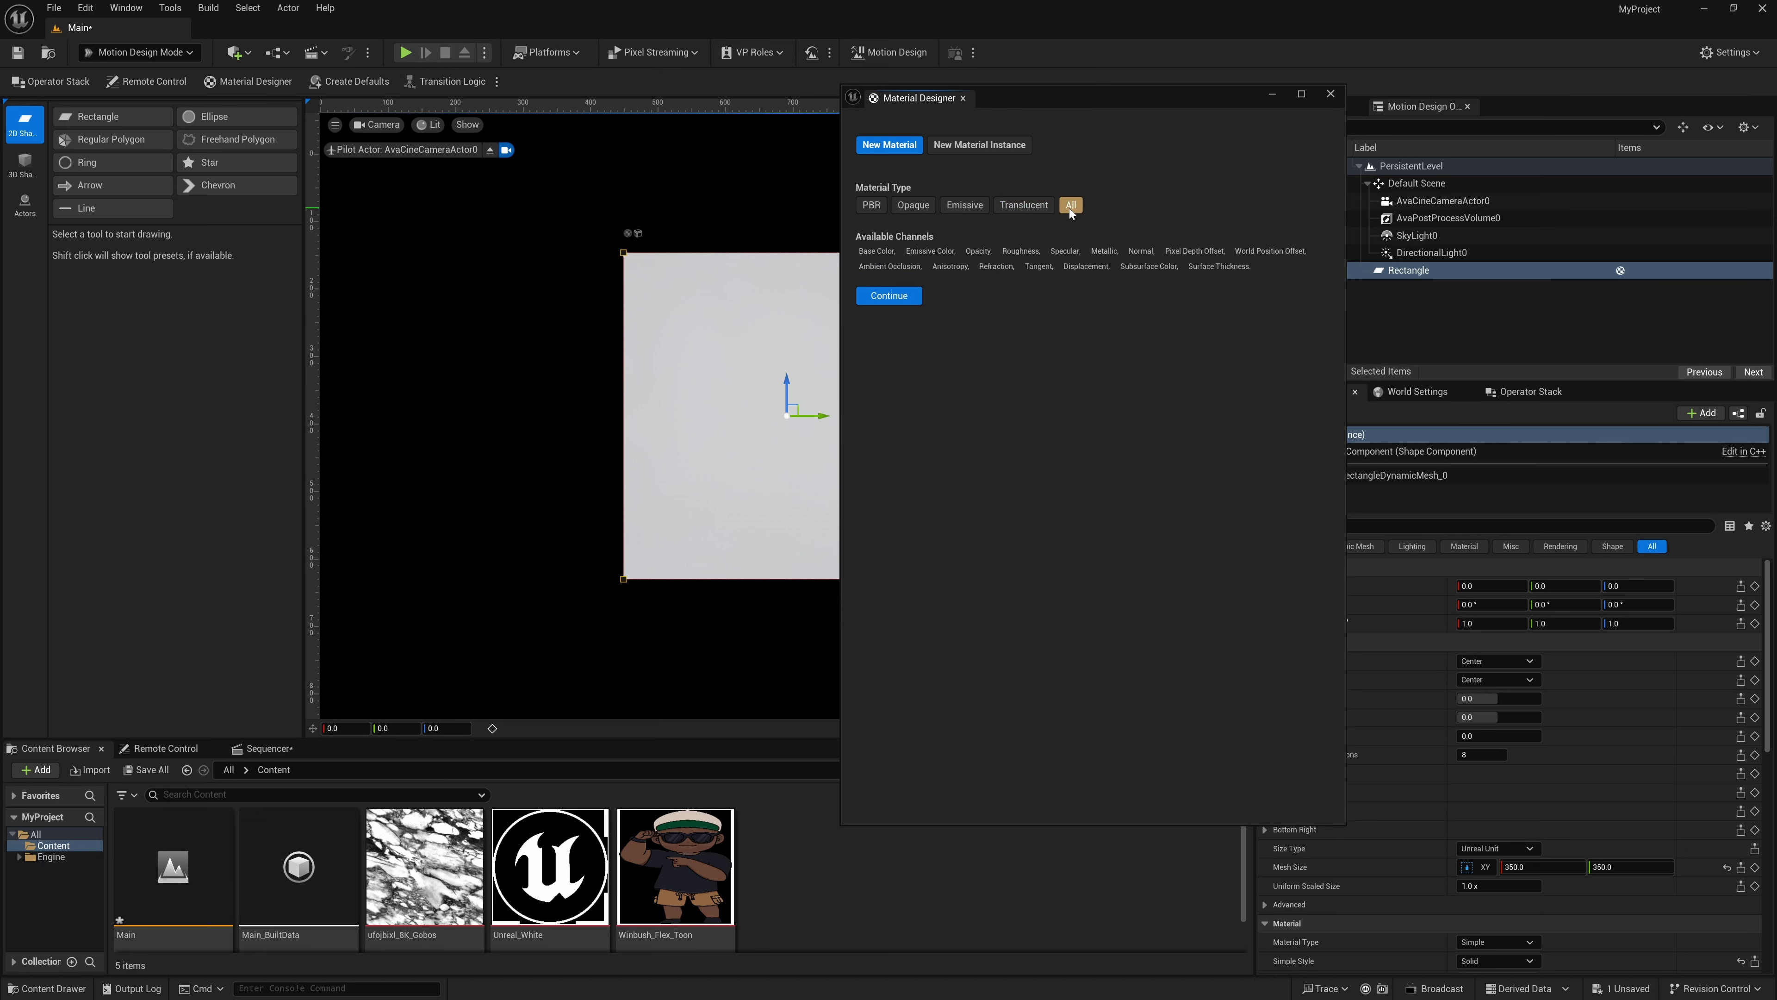
left_click(905, 299)
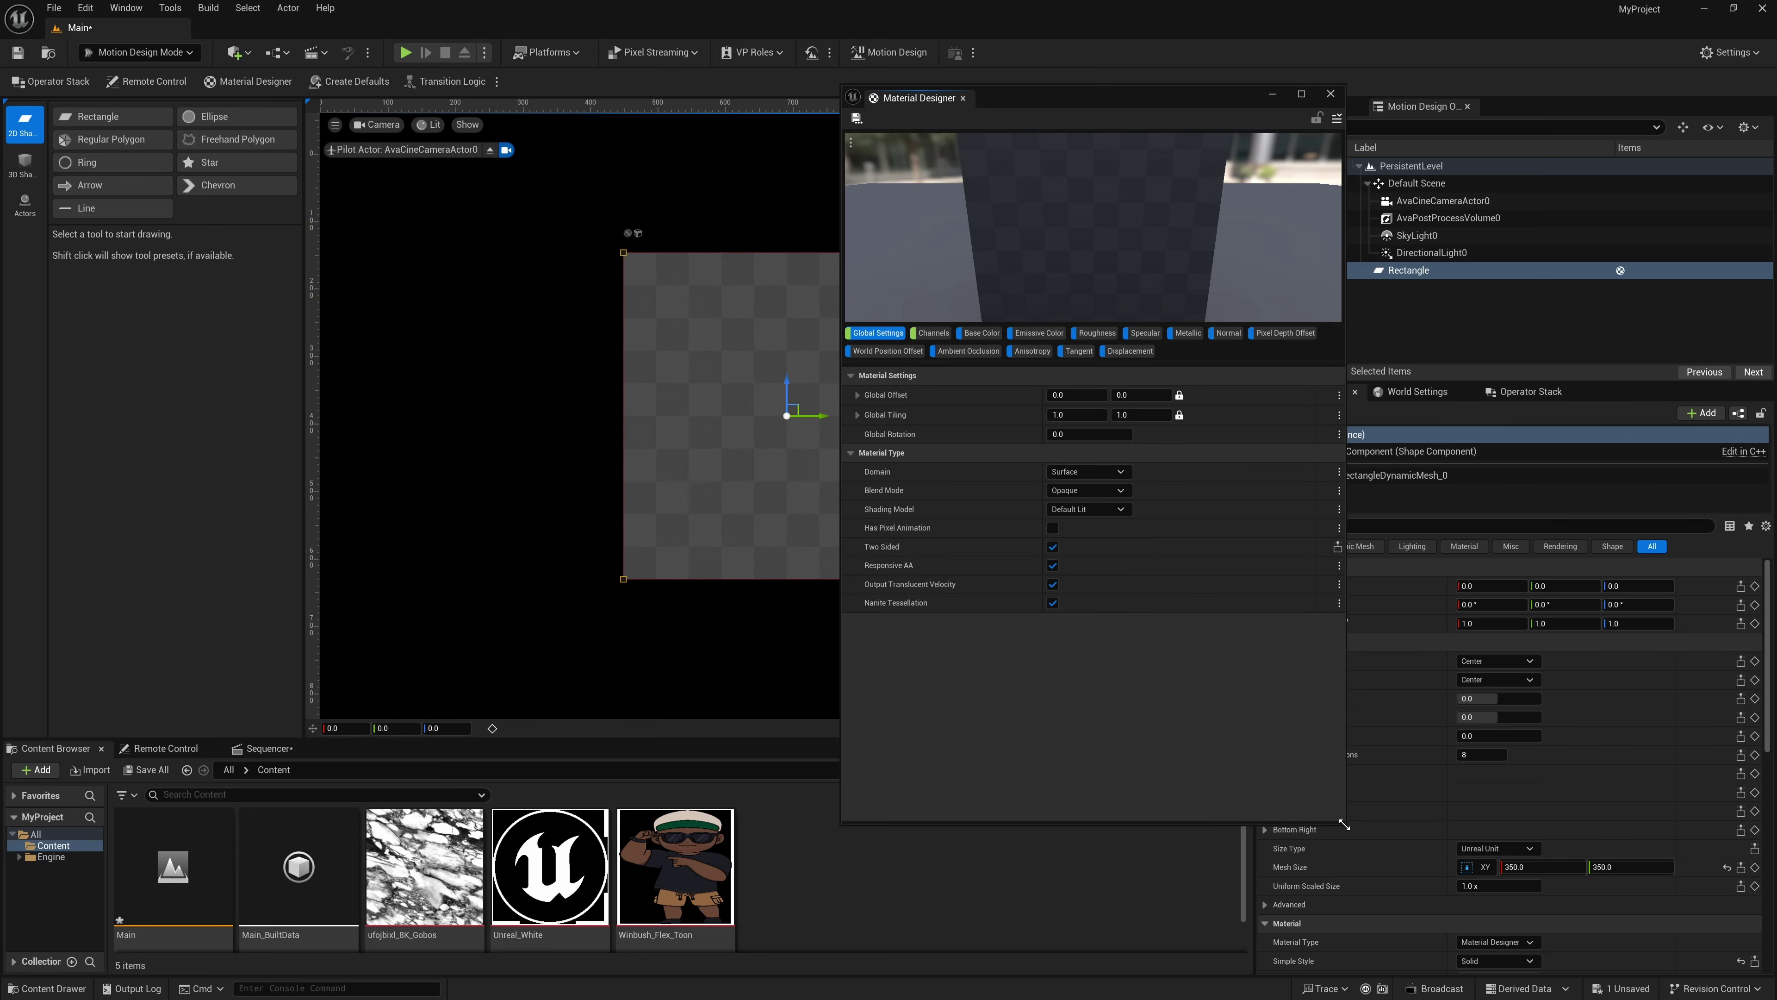
left_click_drag(1344, 824, 1546, 909)
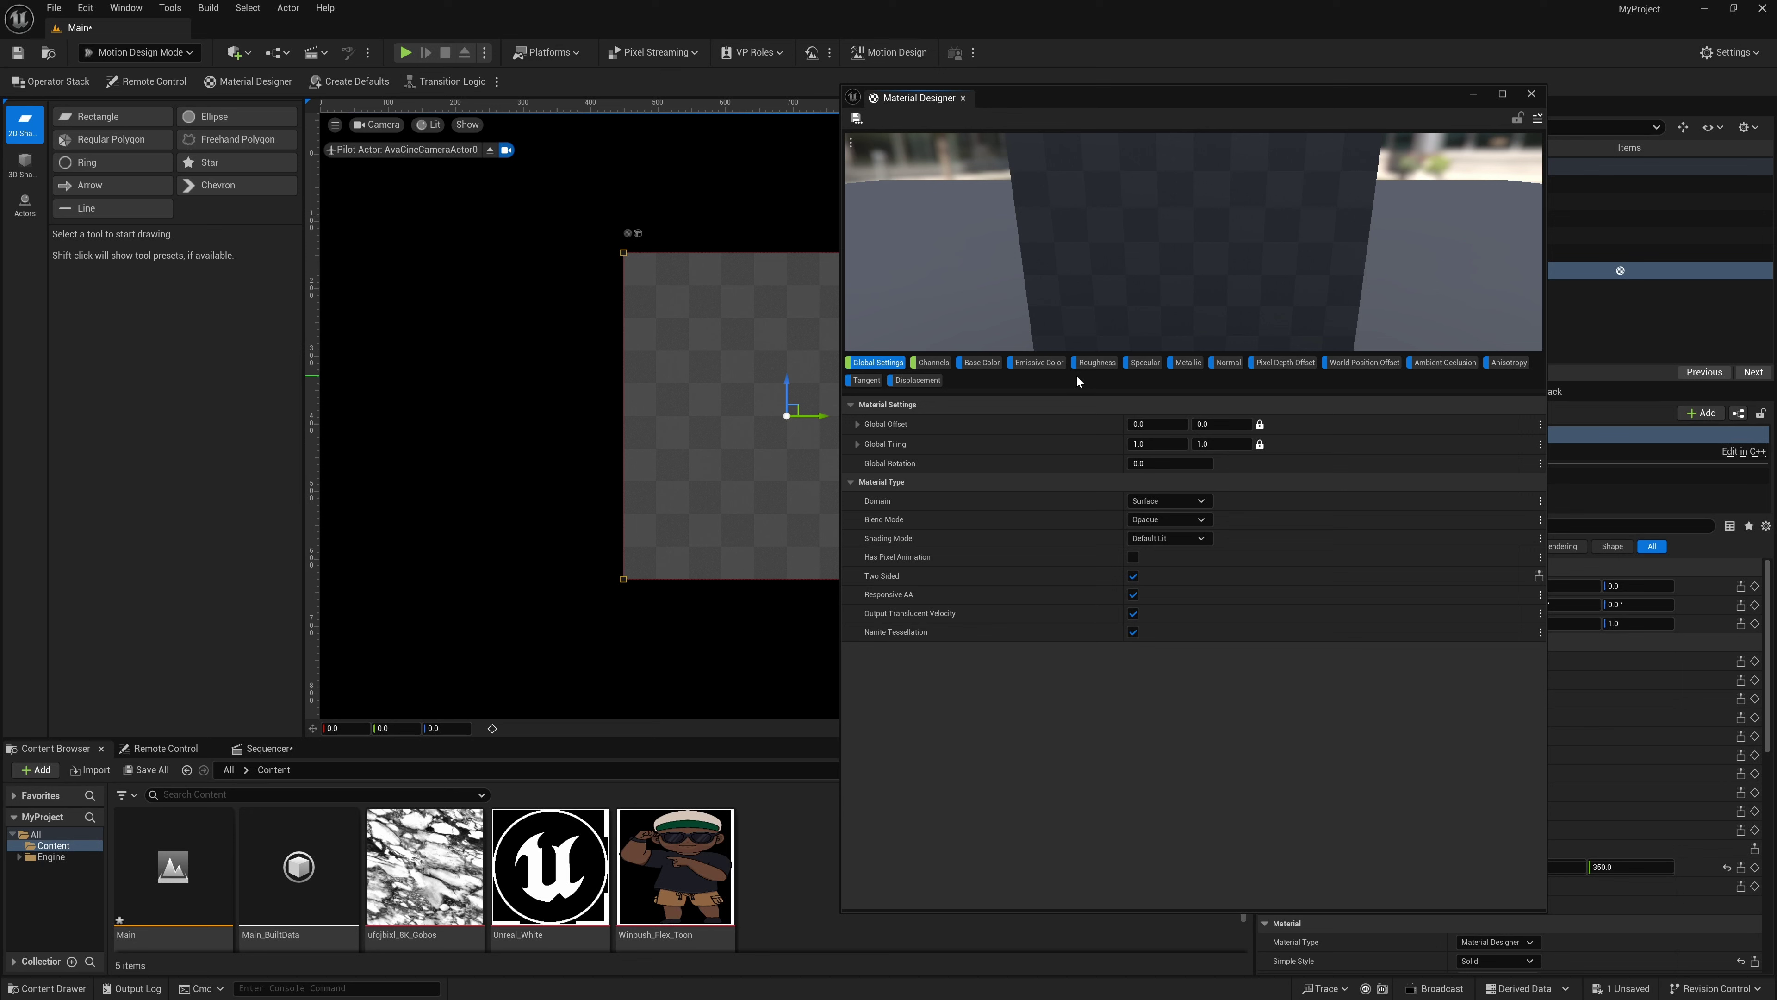
Browse the Base Color, Roughness, Specular, Metallic and Normal channels, ending on Base Color.
left_click(987, 369)
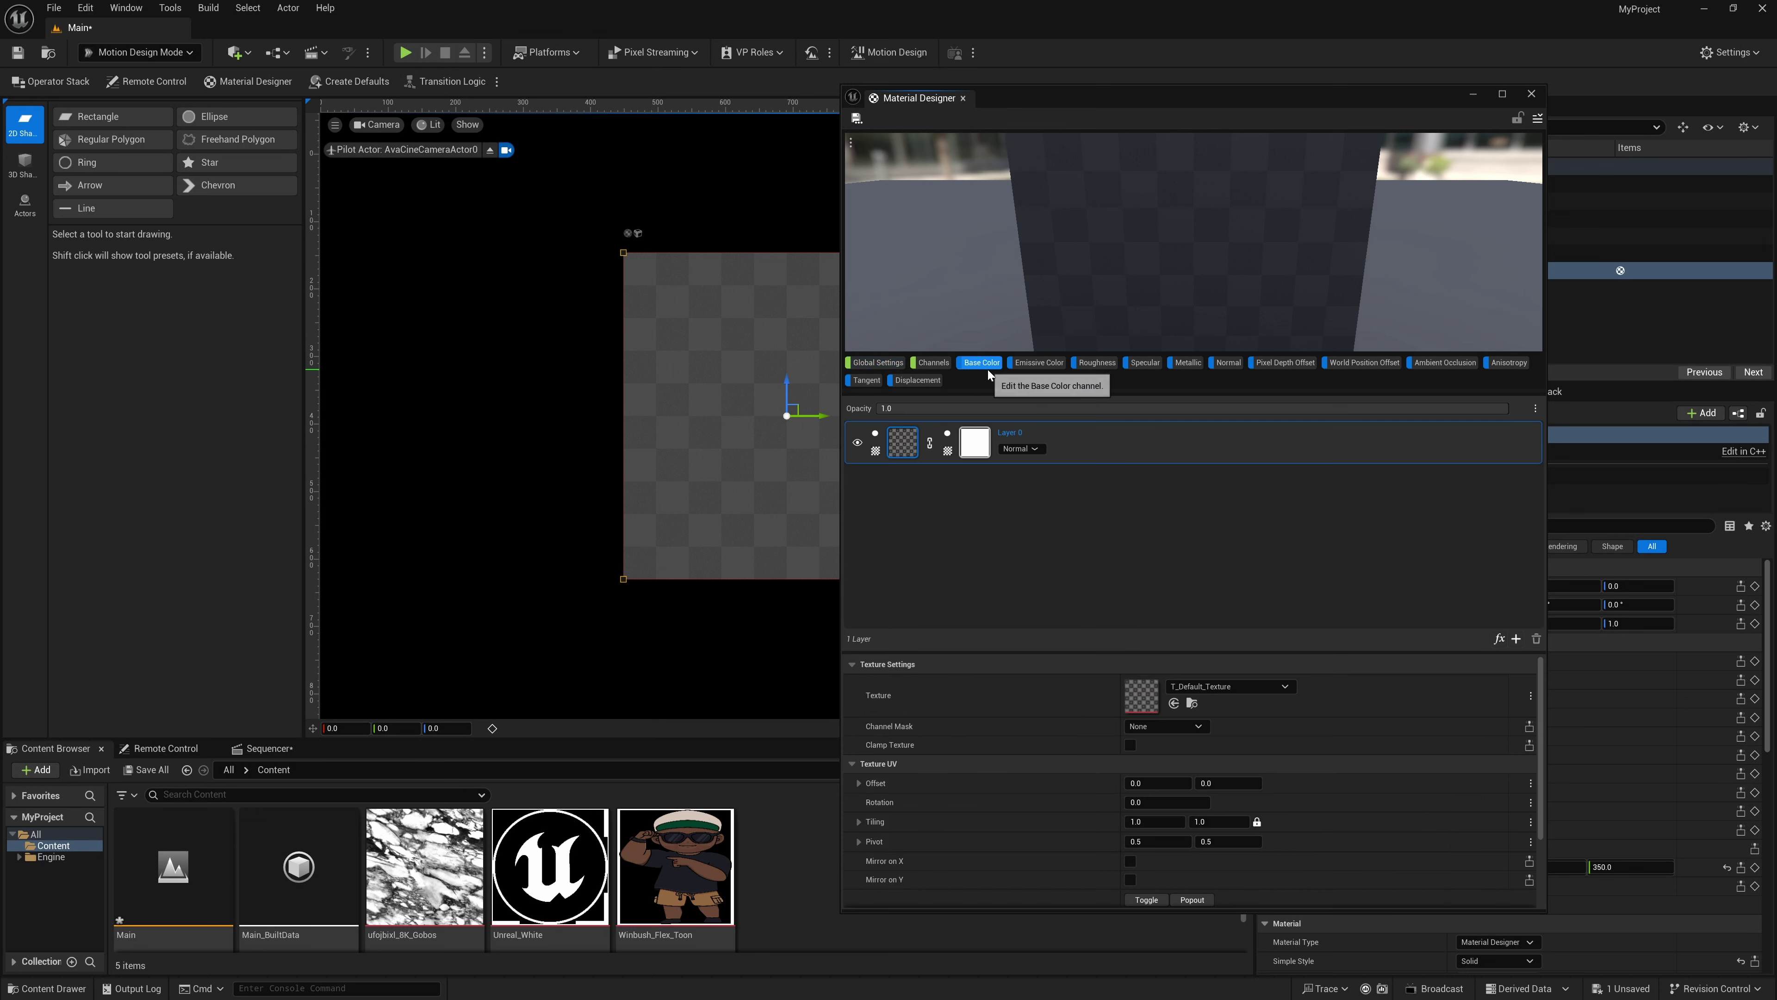
left_click(1102, 365)
left_click(1149, 366)
left_click(1188, 364)
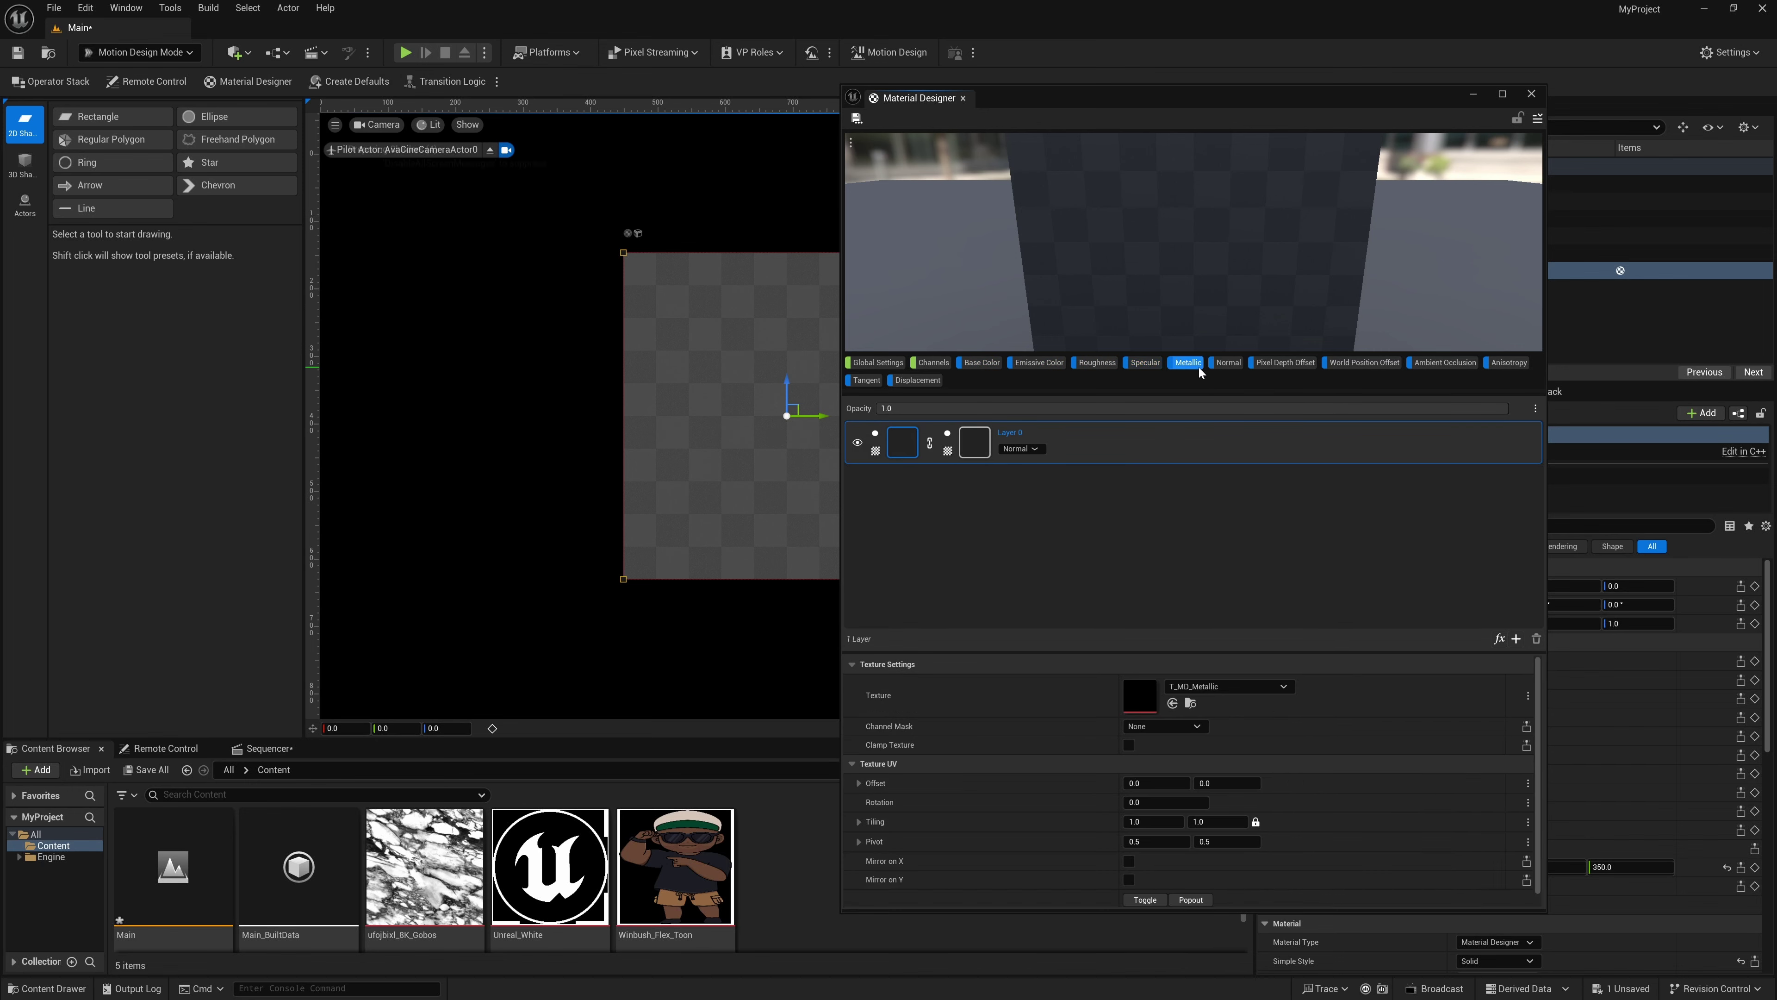
left_click(1229, 363)
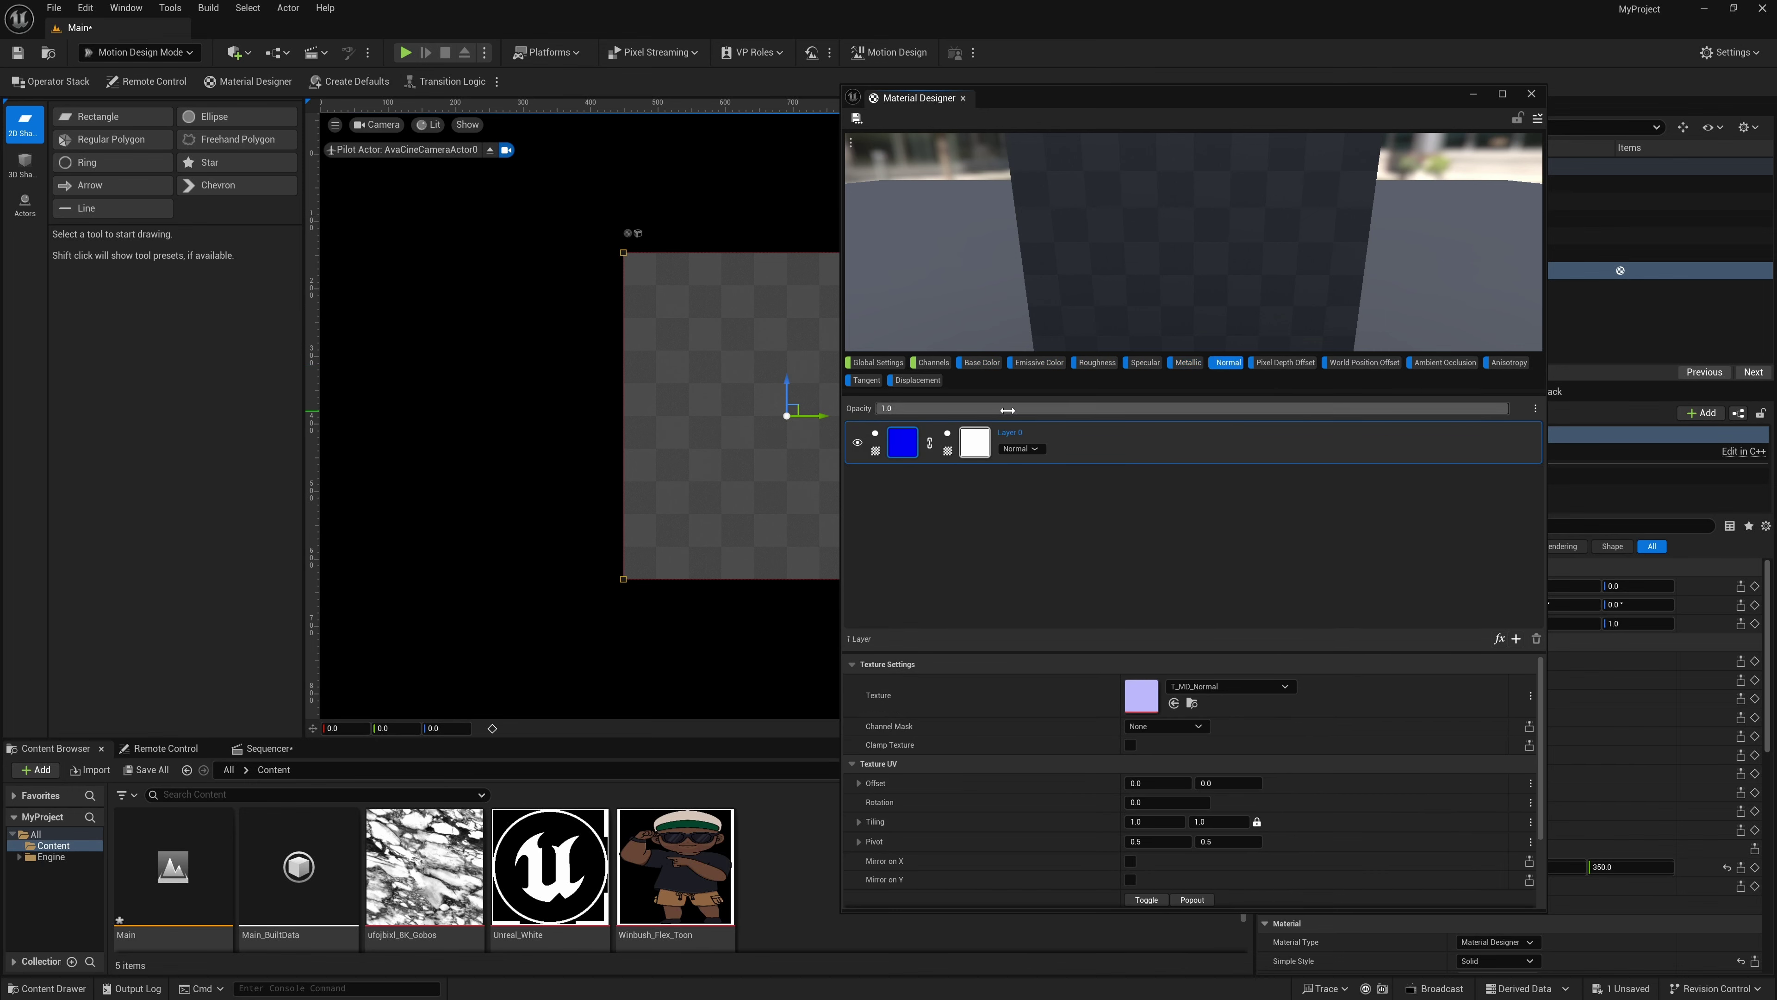
left_click(991, 367)
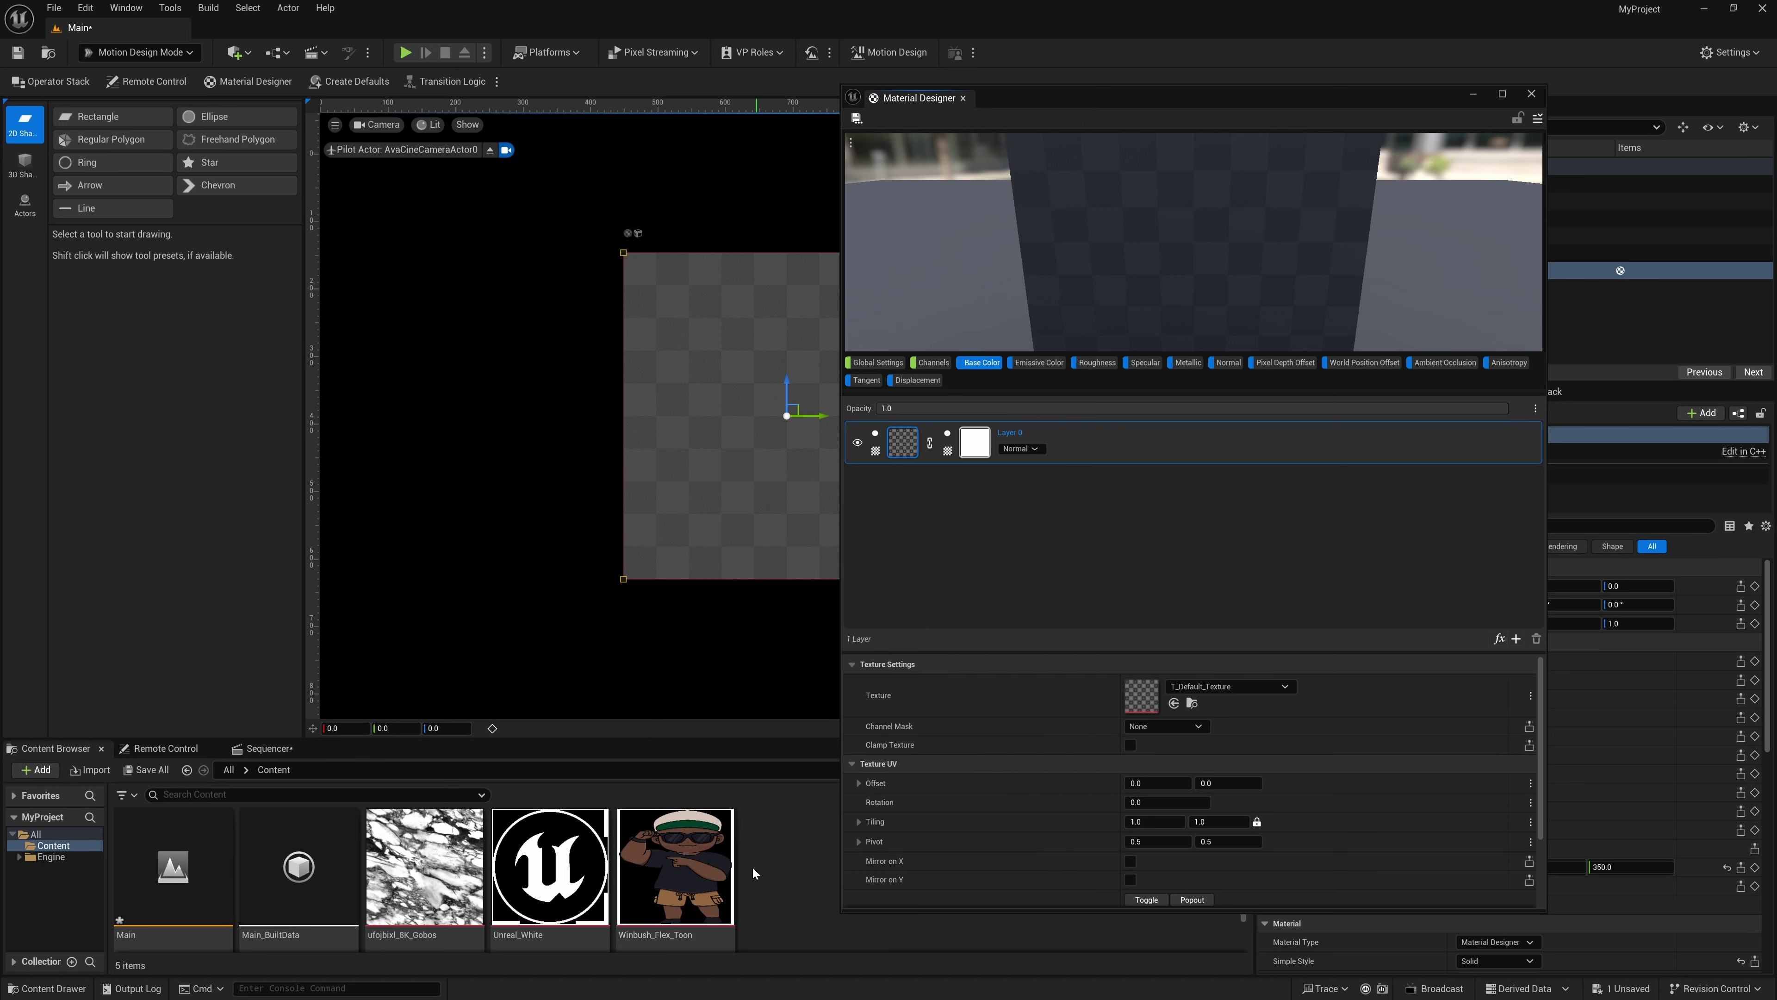
Put Winbush_Flex_Toon in the Base Color texture slot and shift the Material Designer window right.
left_click_drag(670, 869, 1119, 692)
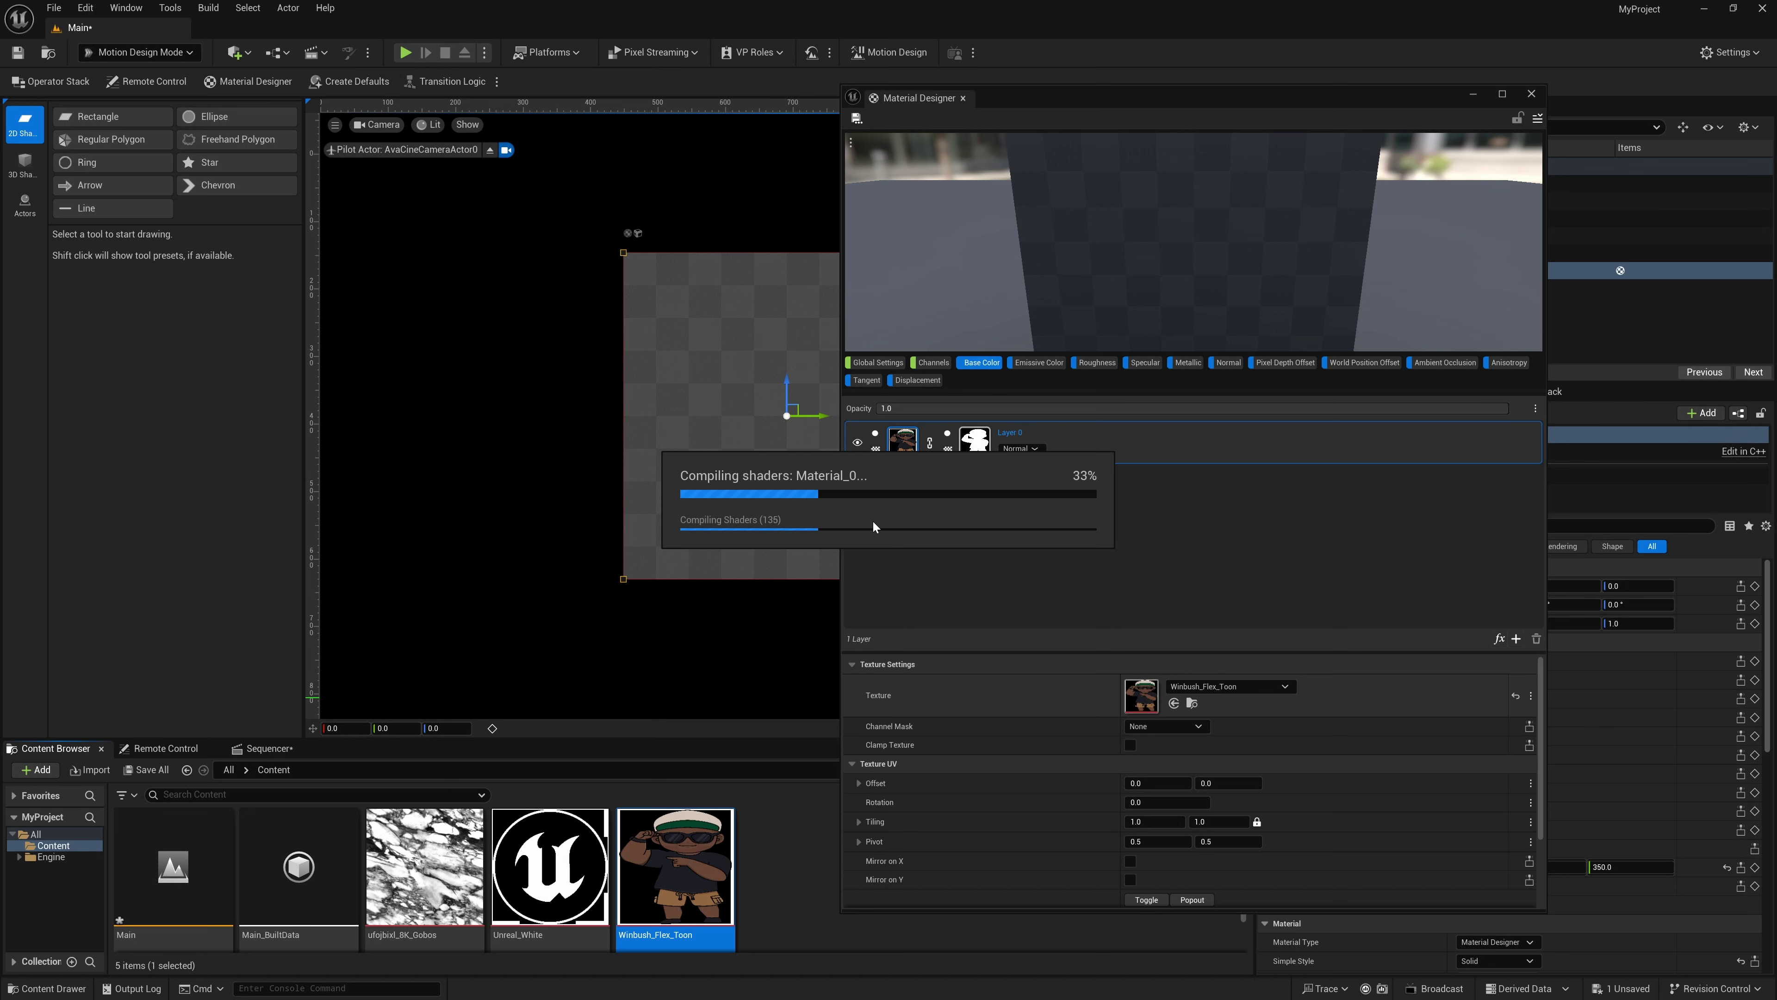
left_click_drag(1048, 88, 1177, 131)
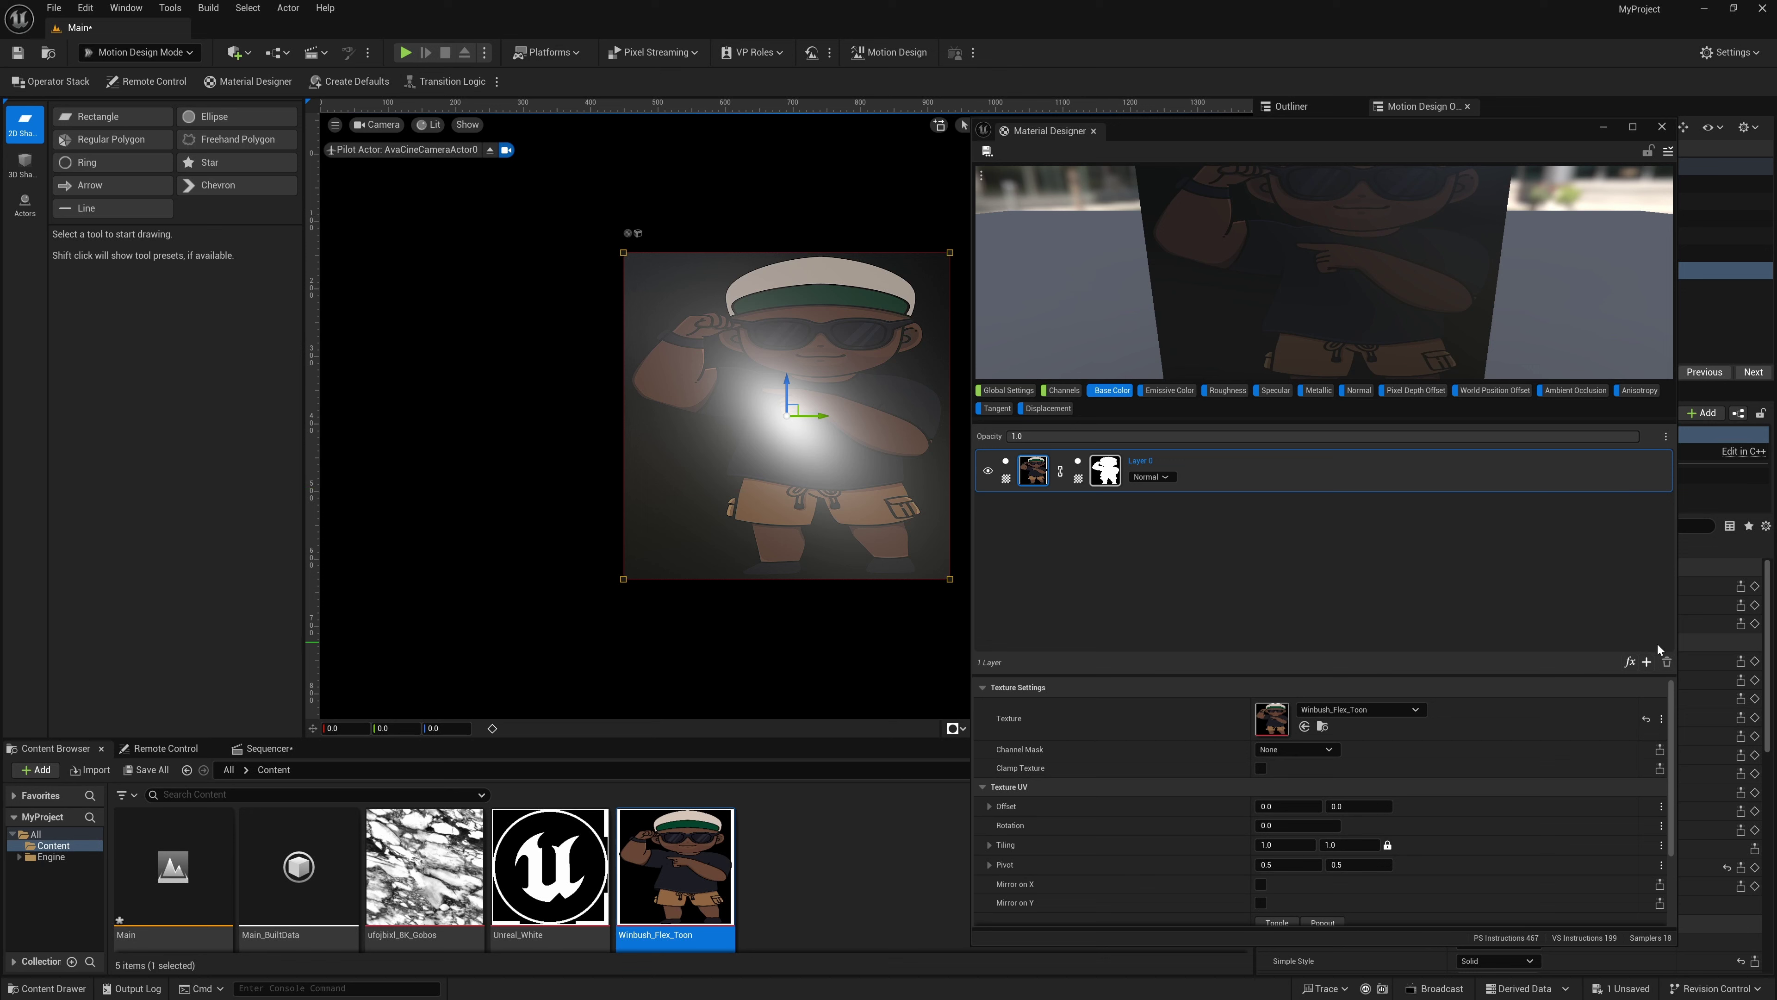
Add a solid colour layer and delete the character texture layer from Base Color.
left_click(1636, 667)
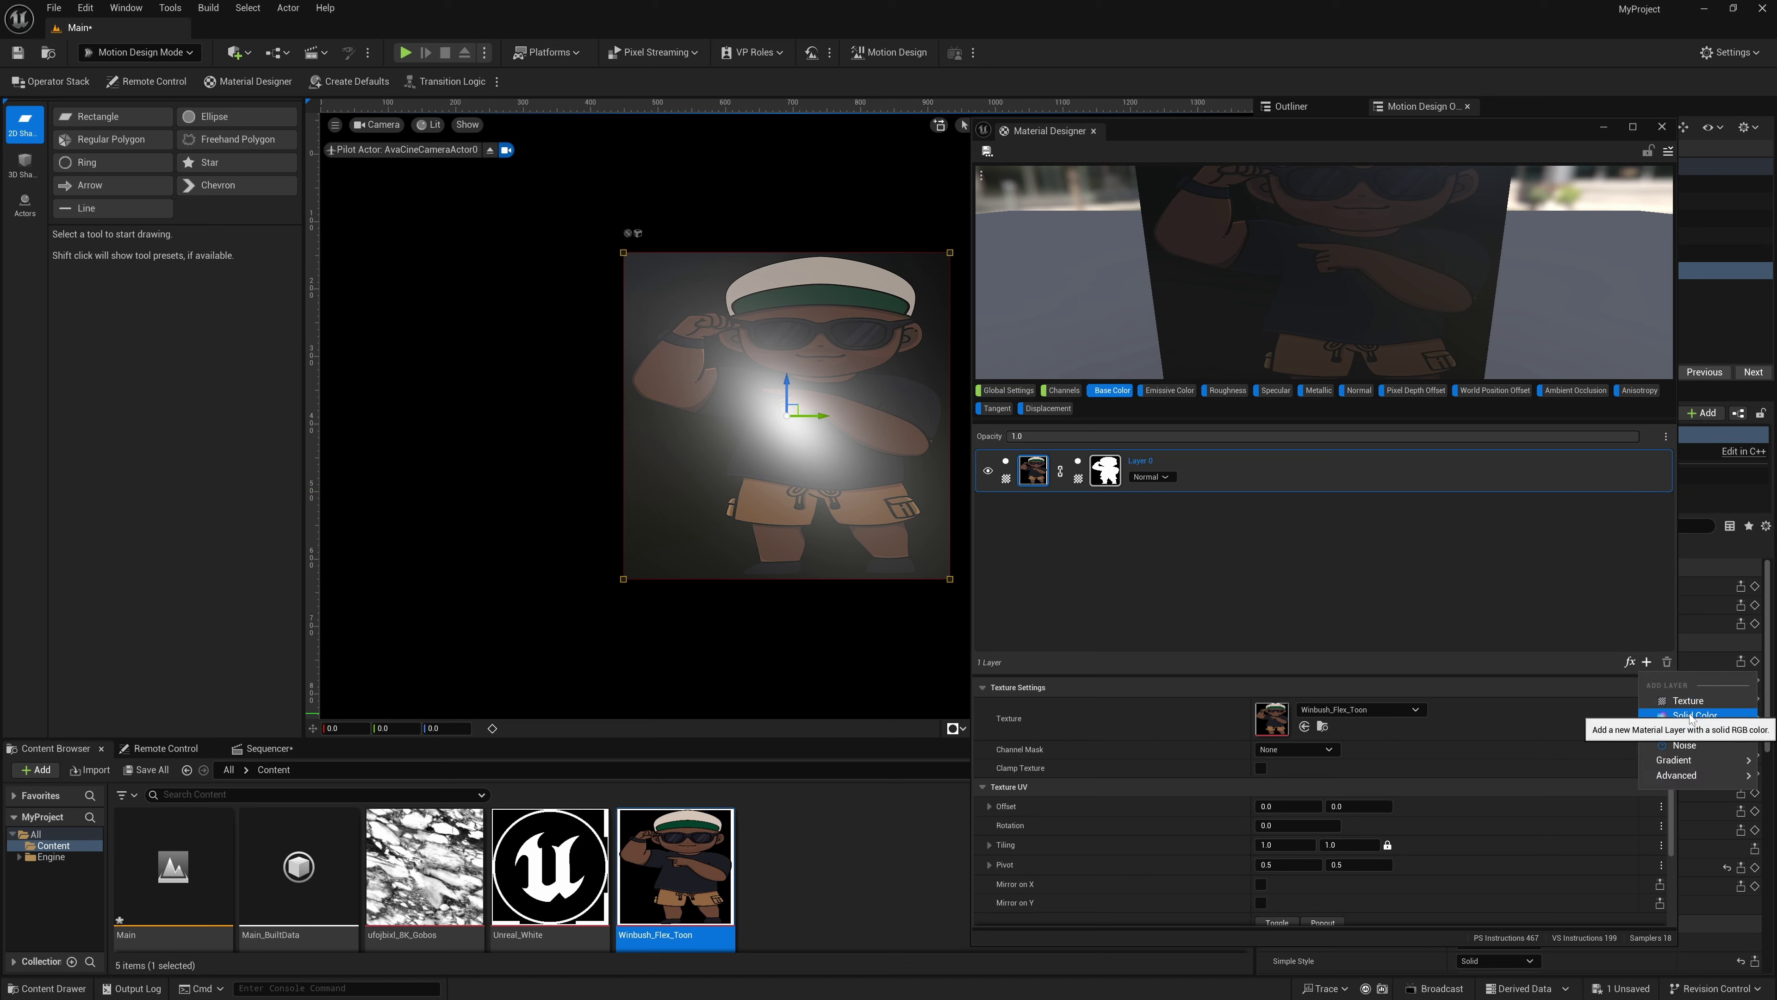
left_click(1721, 707)
left_click(1259, 518)
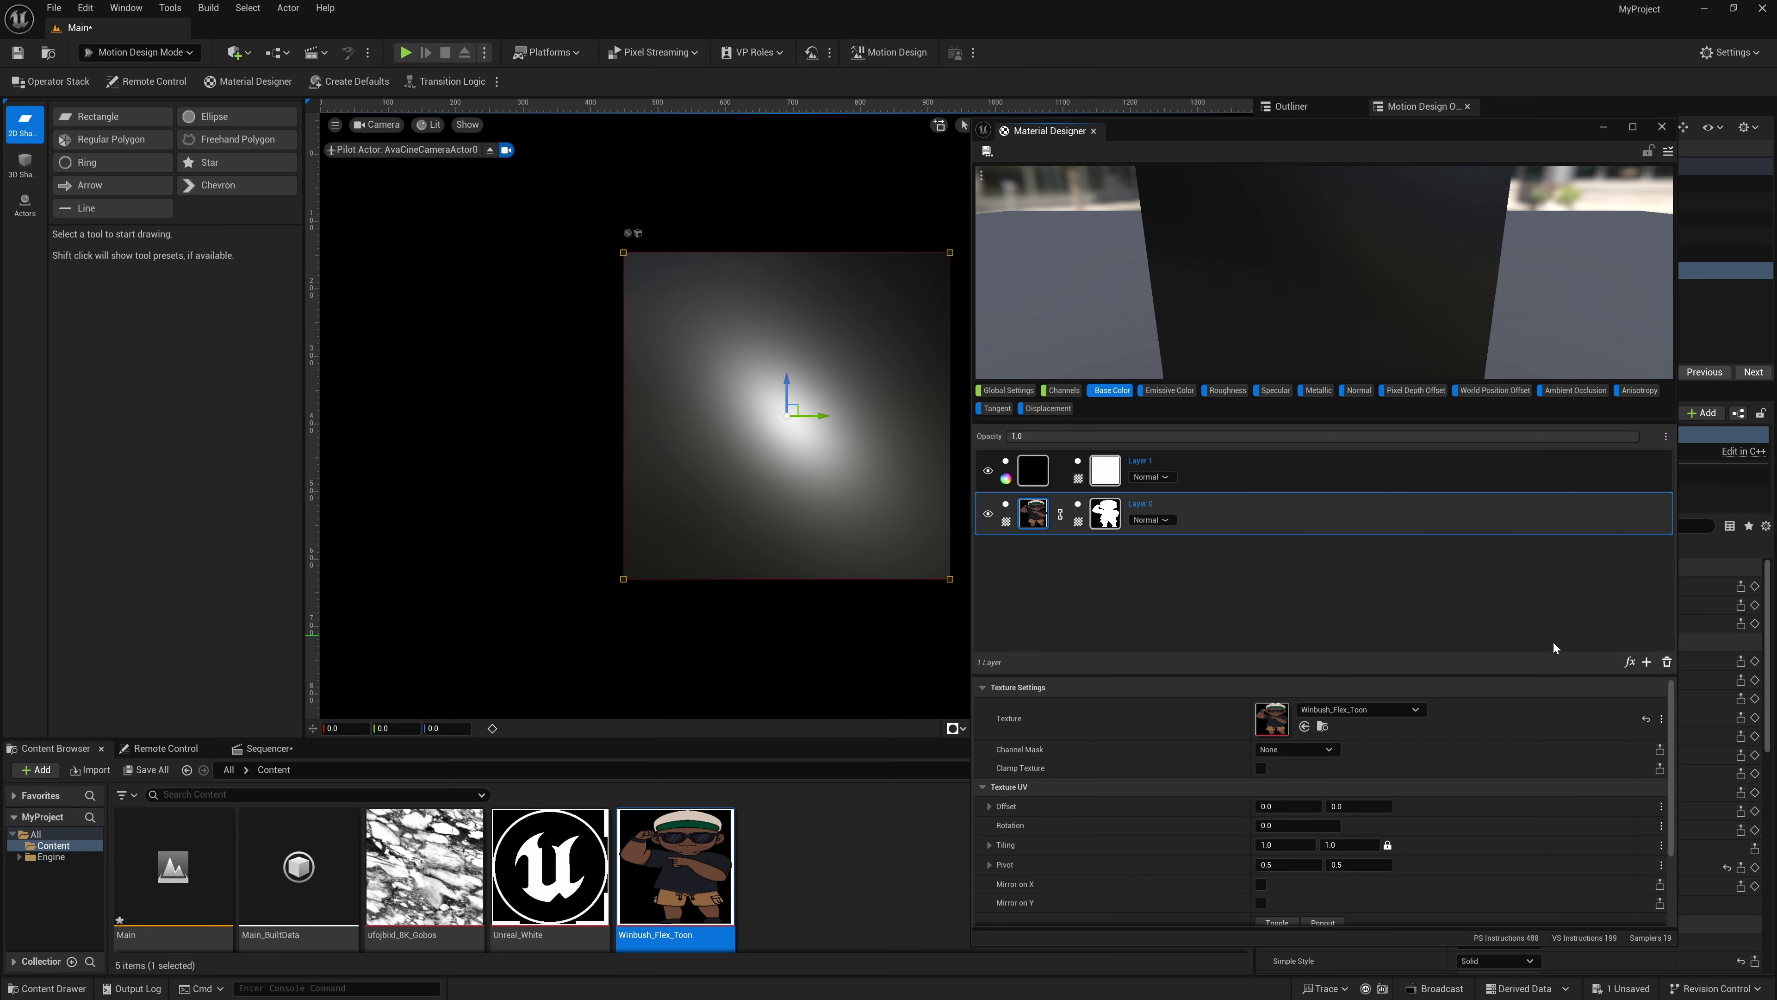
left_click(1666, 661)
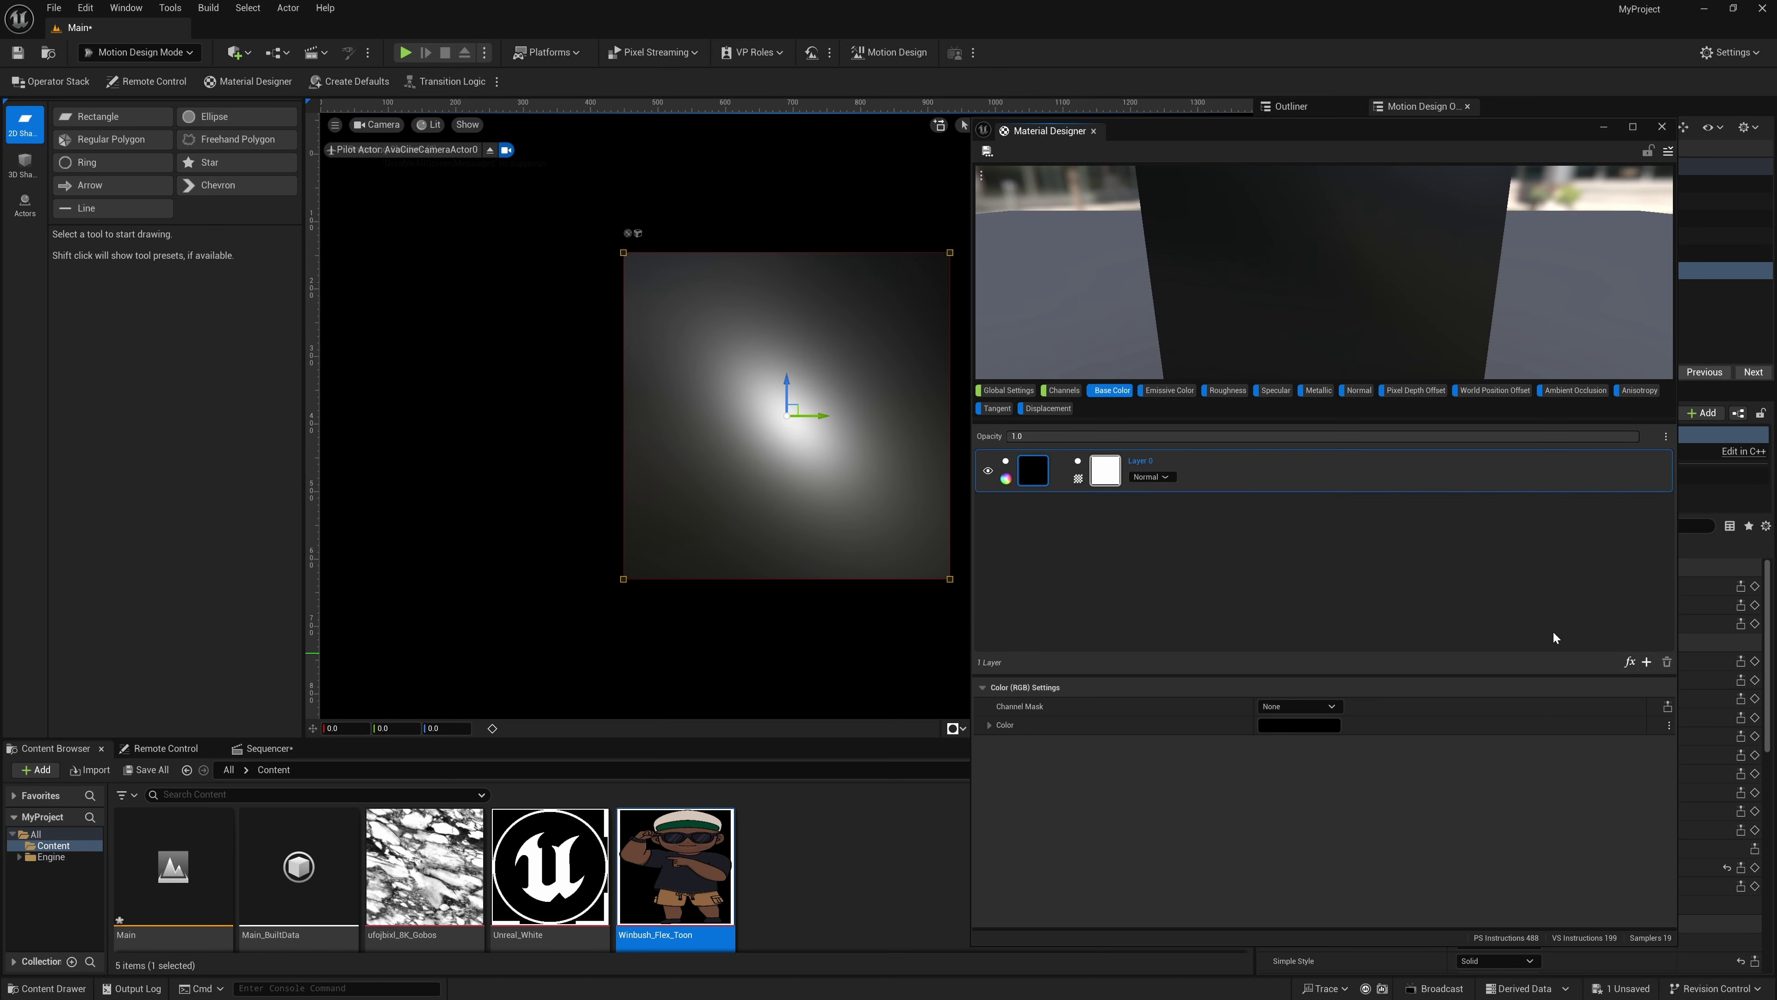
Assign Winbush_Flex_Toon as the Emissive Color channel's texture.
left_click(1169, 391)
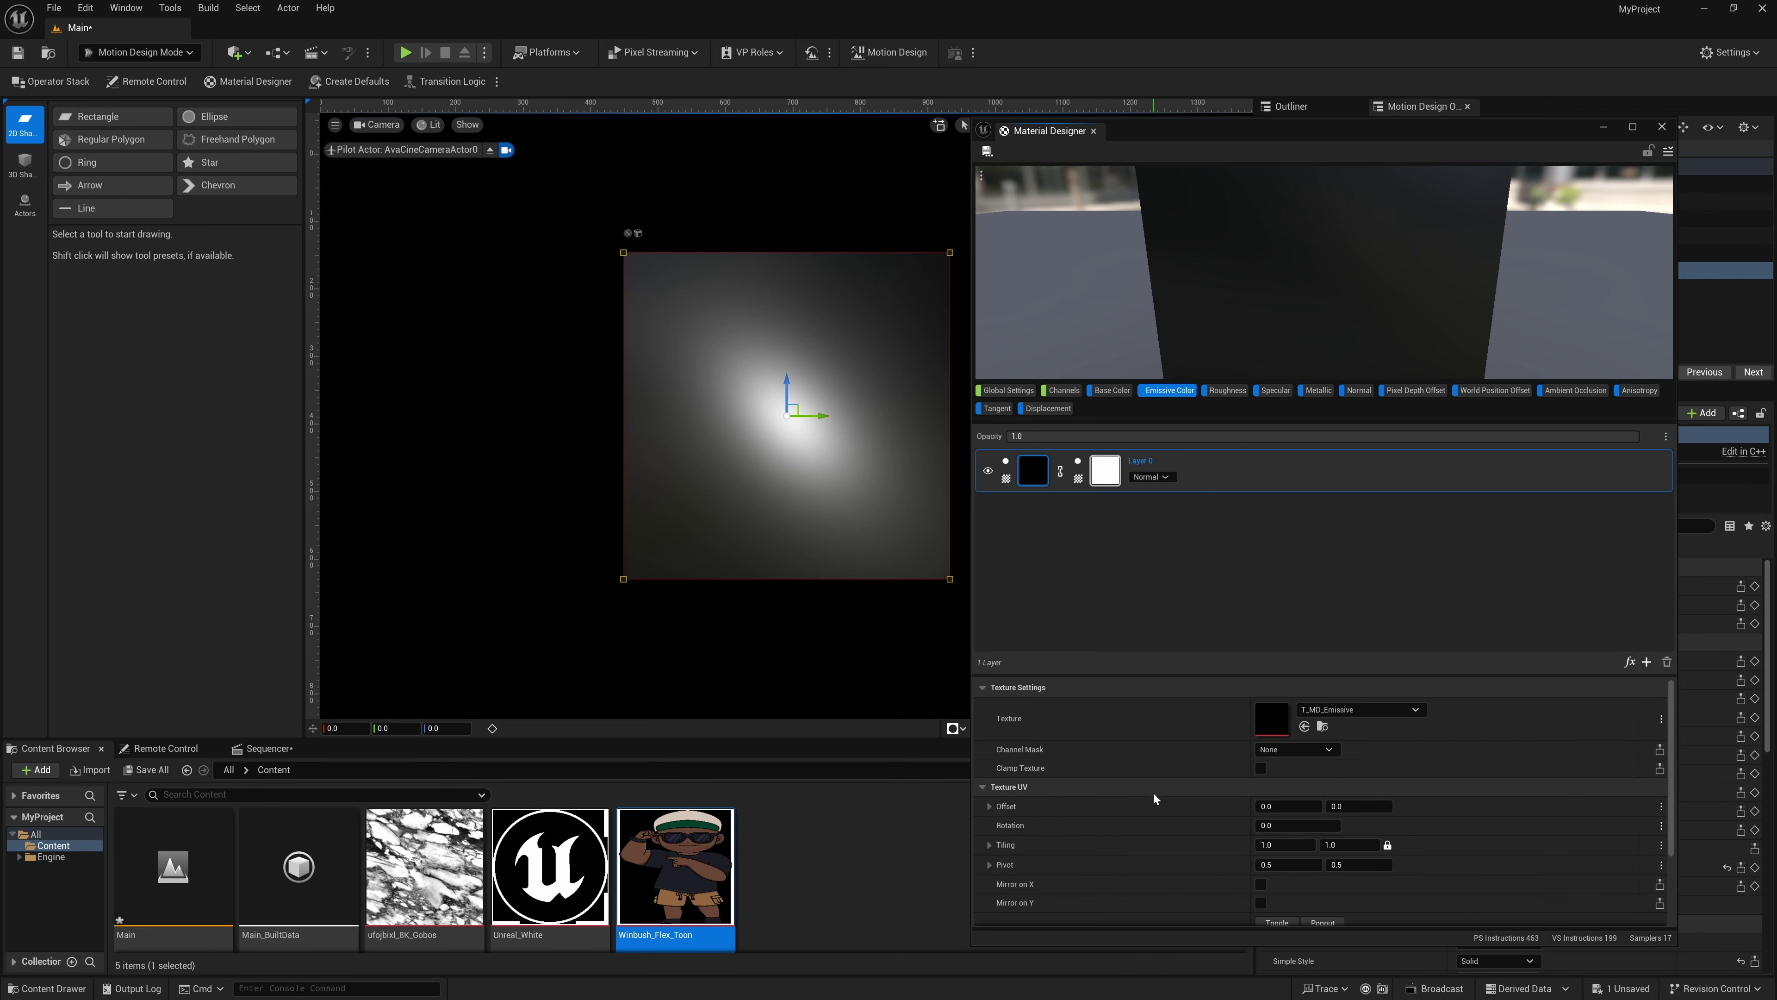
left_click_drag(675, 889, 1272, 717)
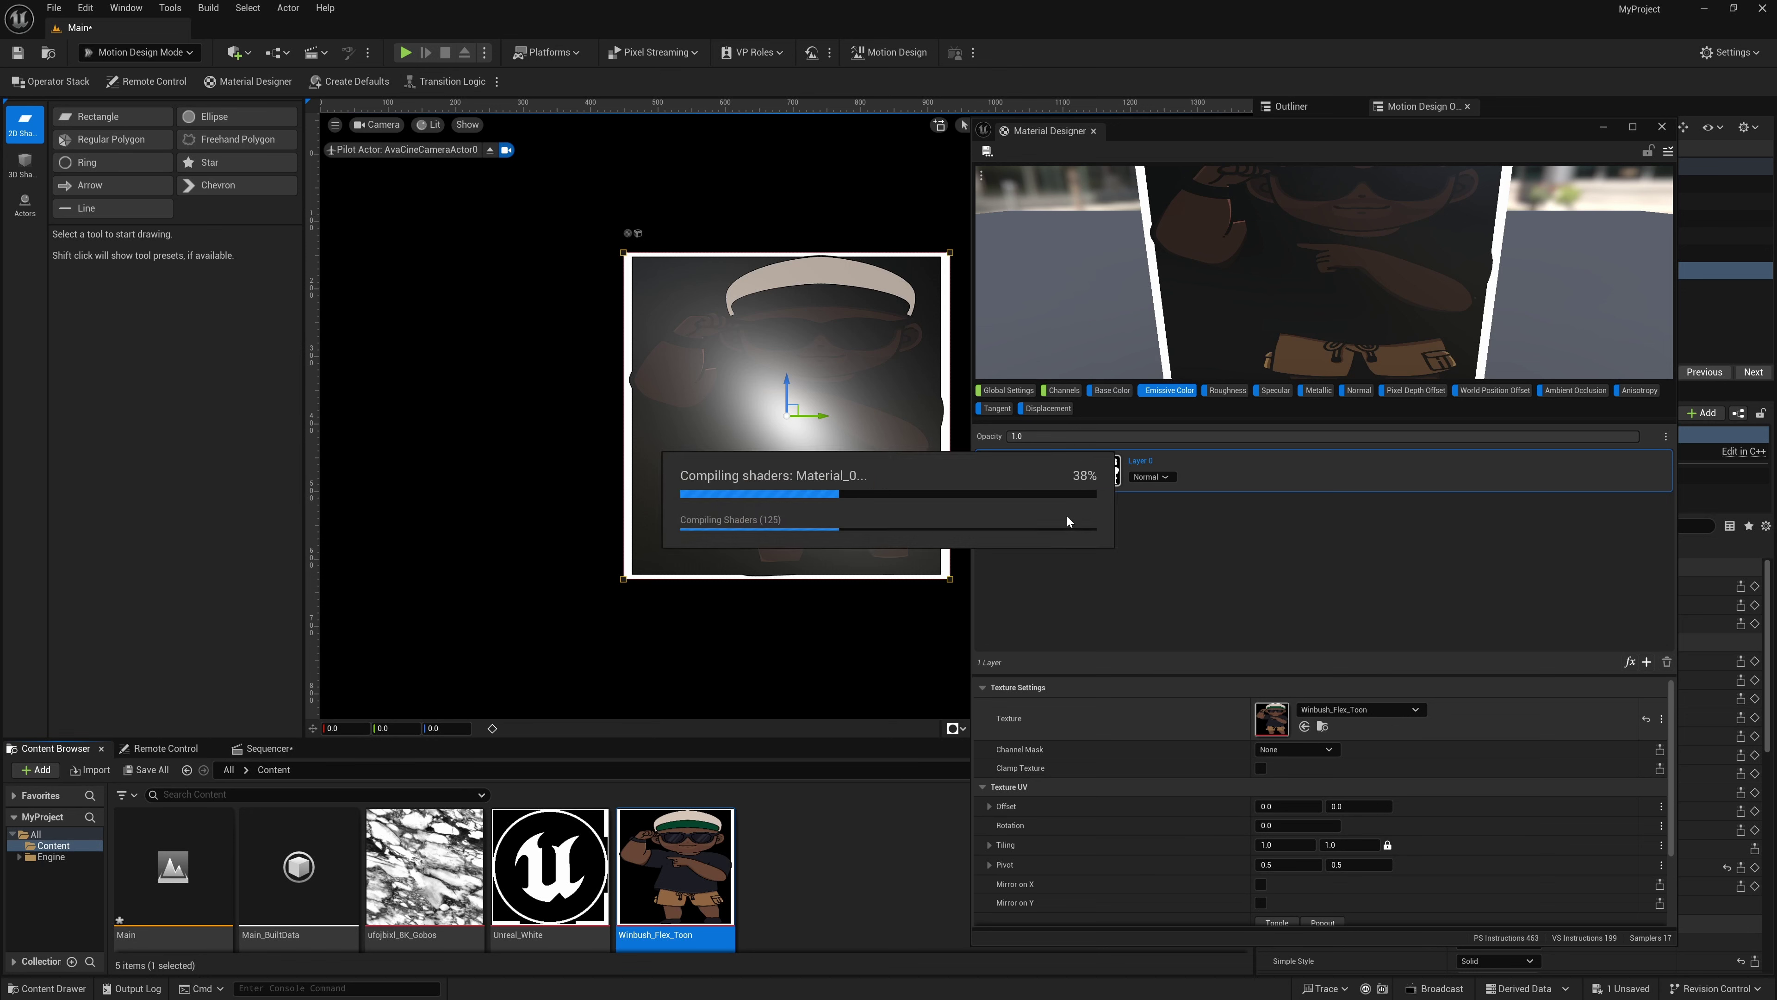
left_click(1015, 392)
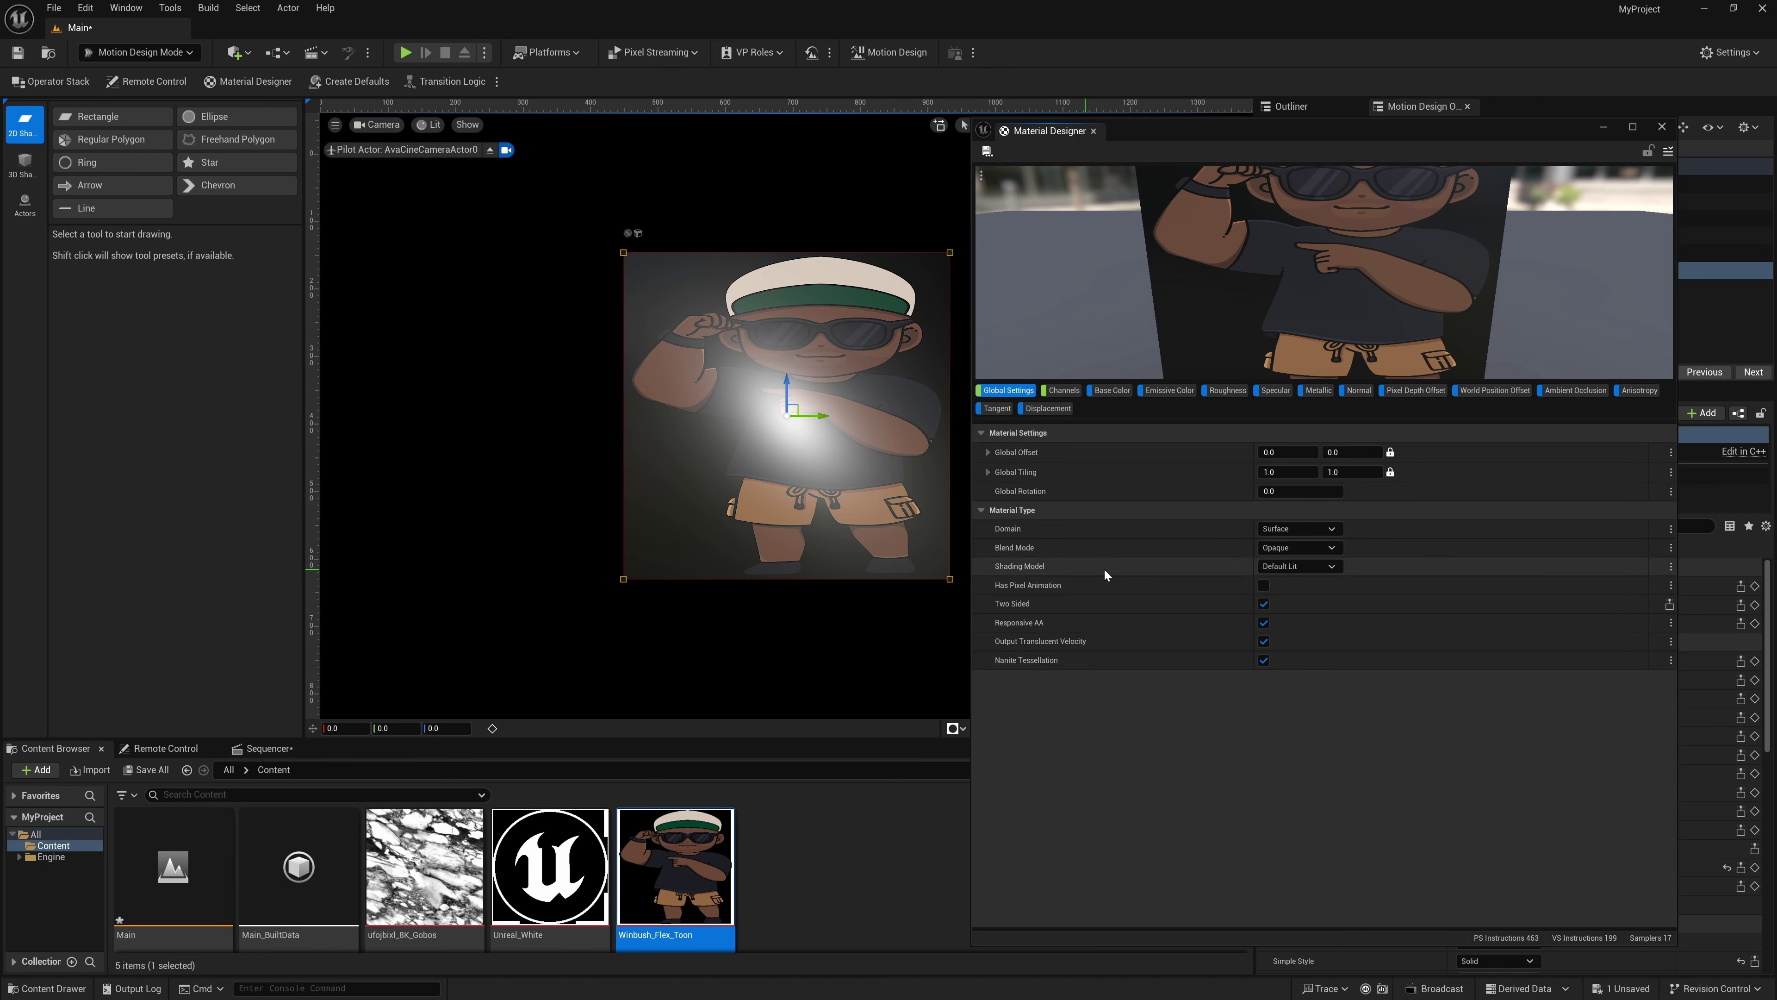
Set the material's Shading Model to Unlit and minimize the Material Designer.
left_click(1294, 569)
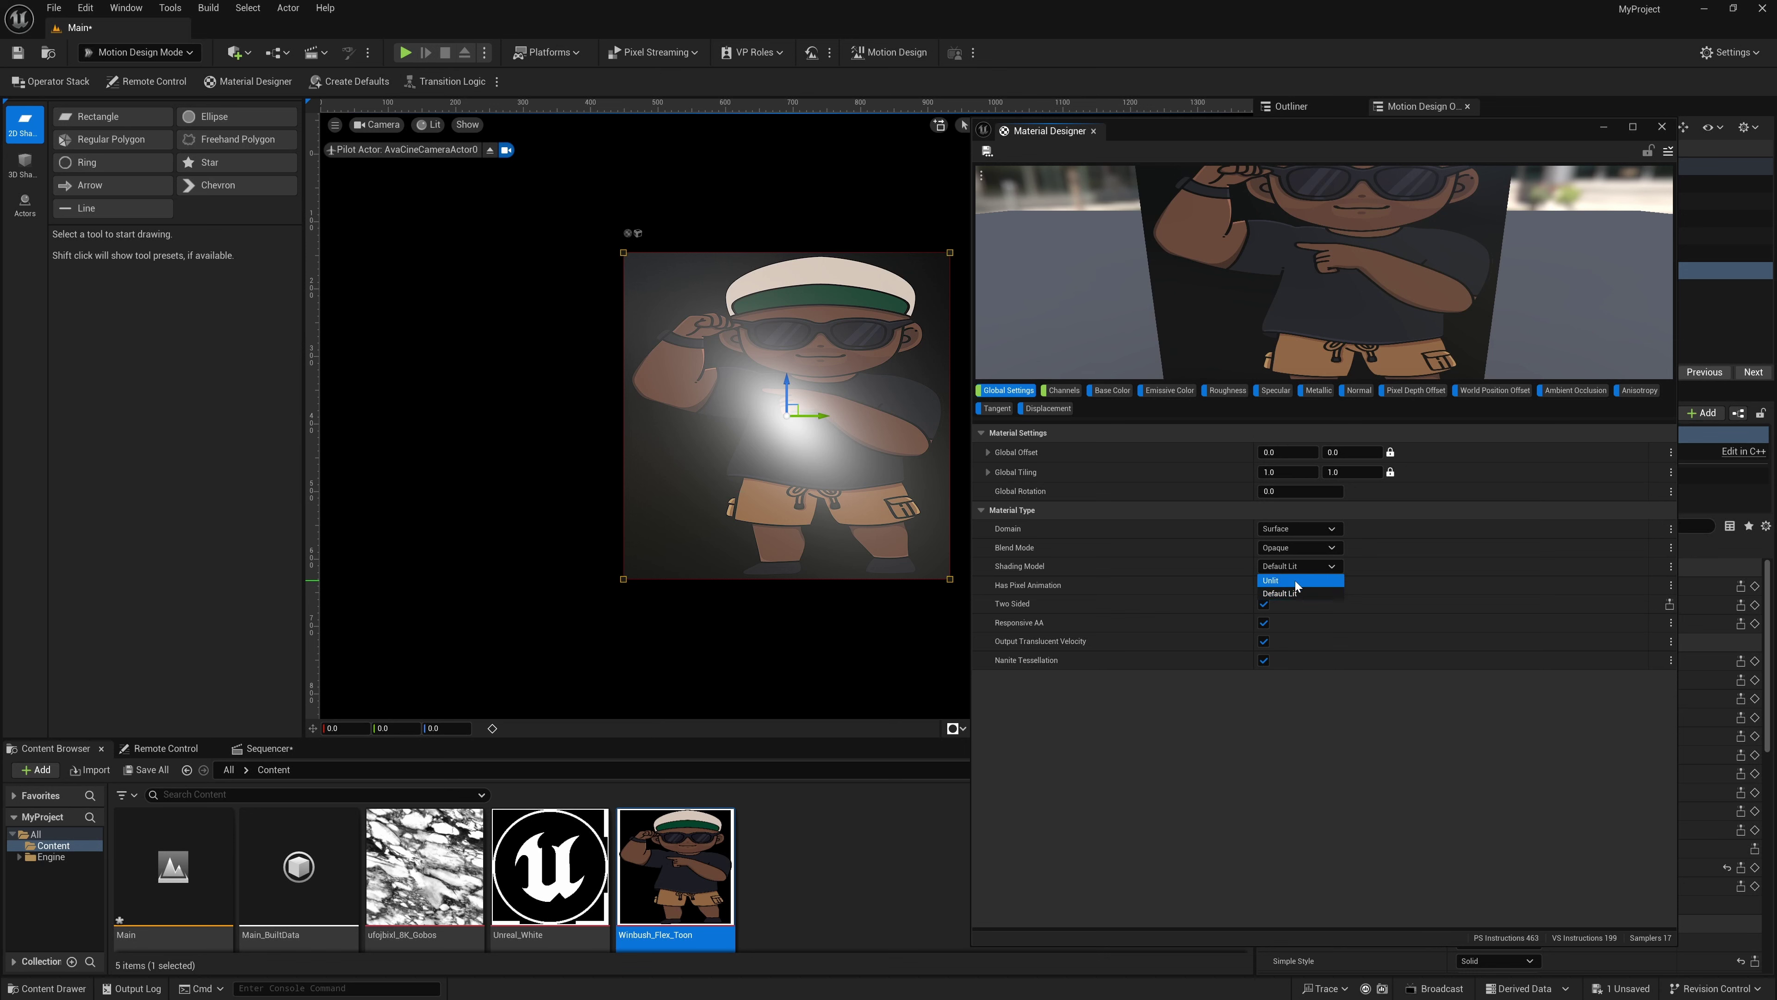
left_click(1295, 583)
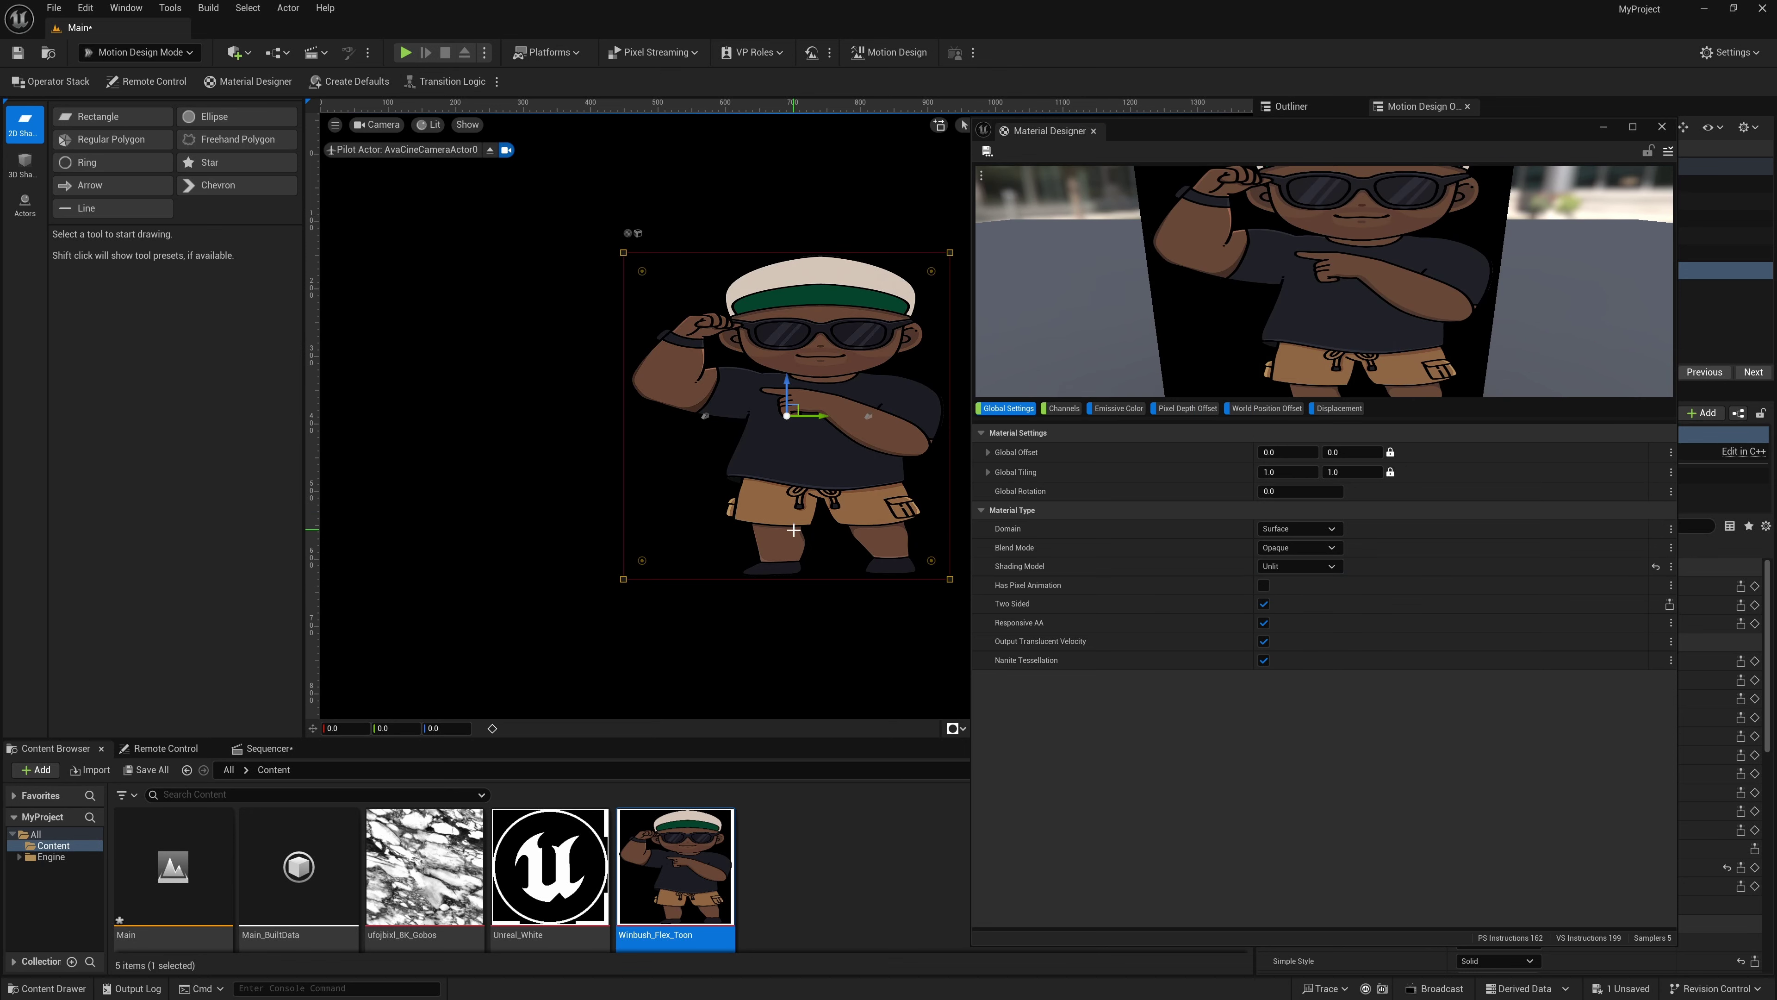
left_click(1601, 127)
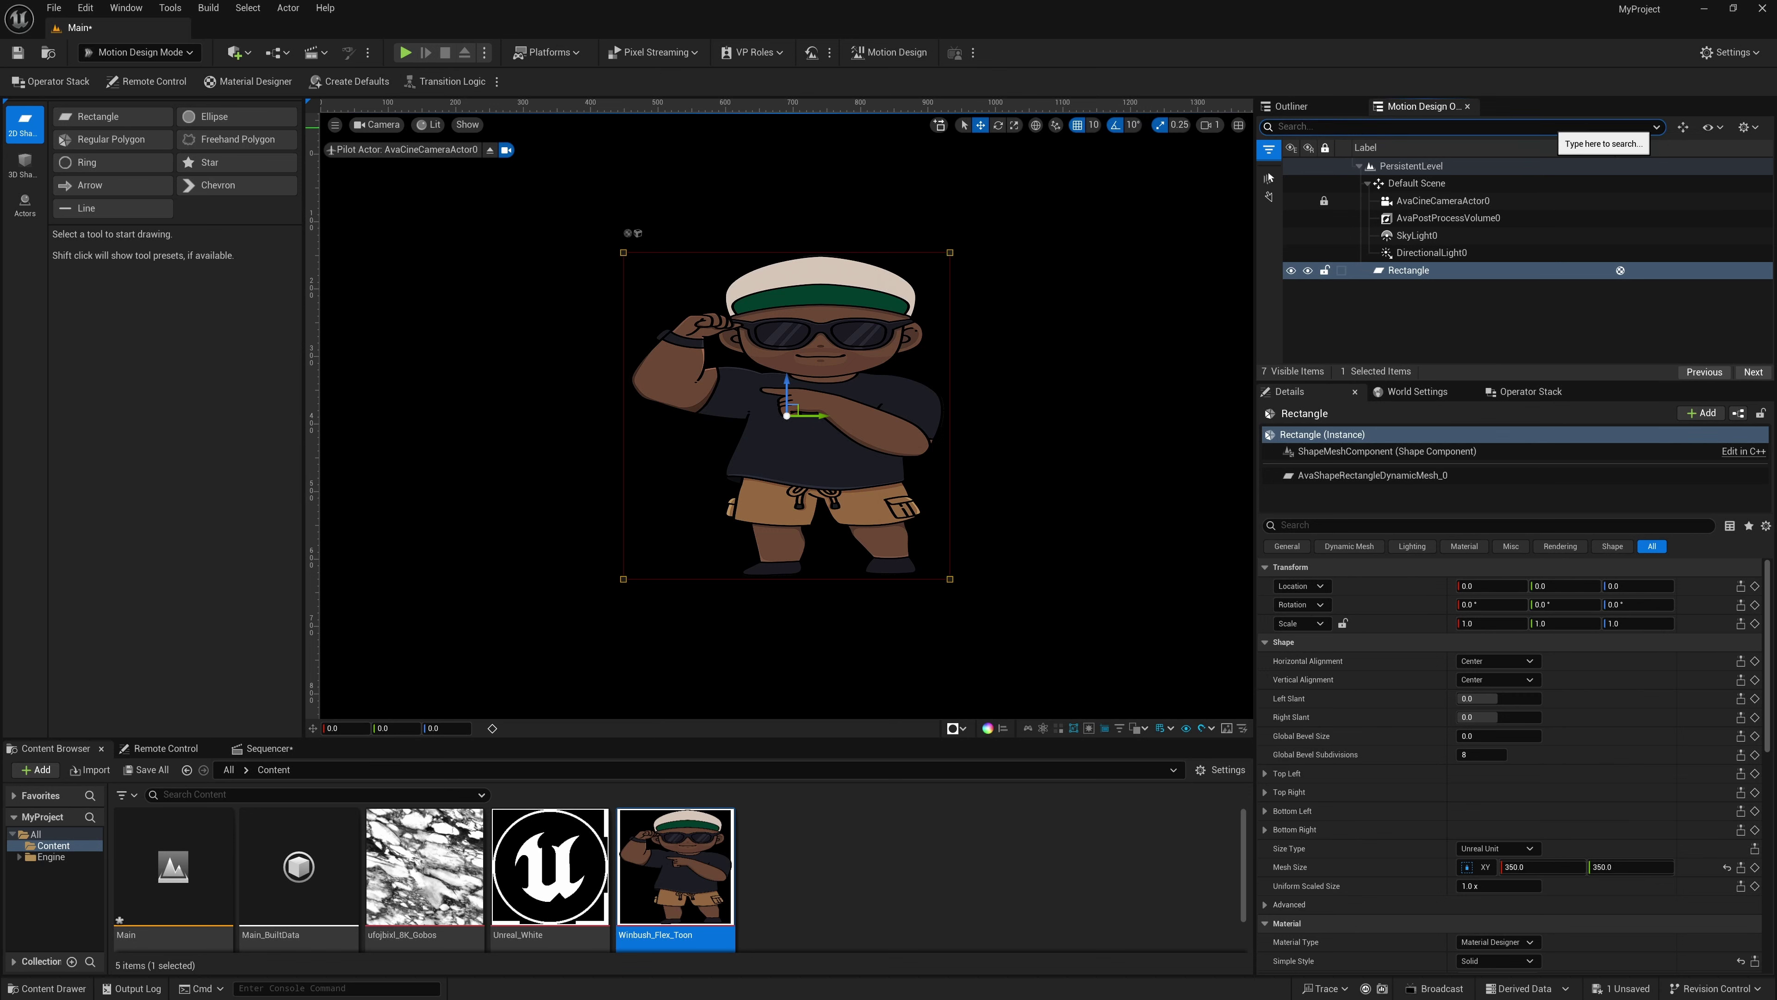
Add a second rectangle stretched to fill the screen as a 1000×562.5 backdrop.
double_click(105, 119)
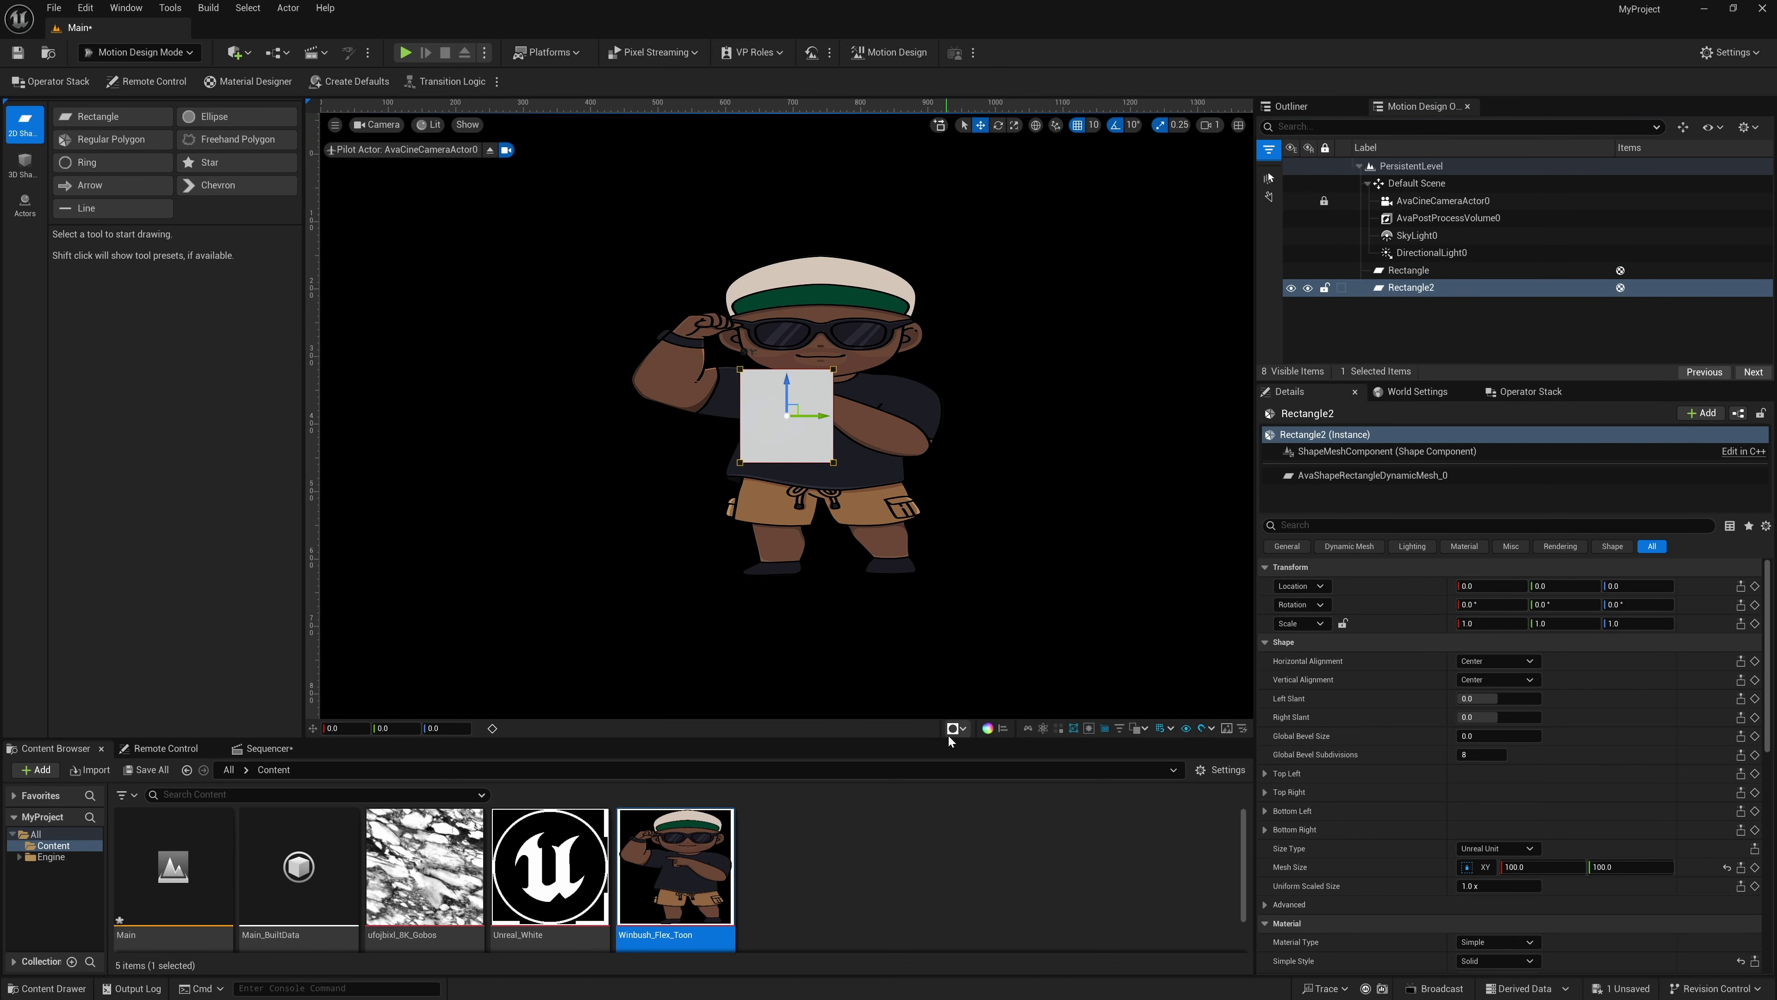
left_click(1002, 730)
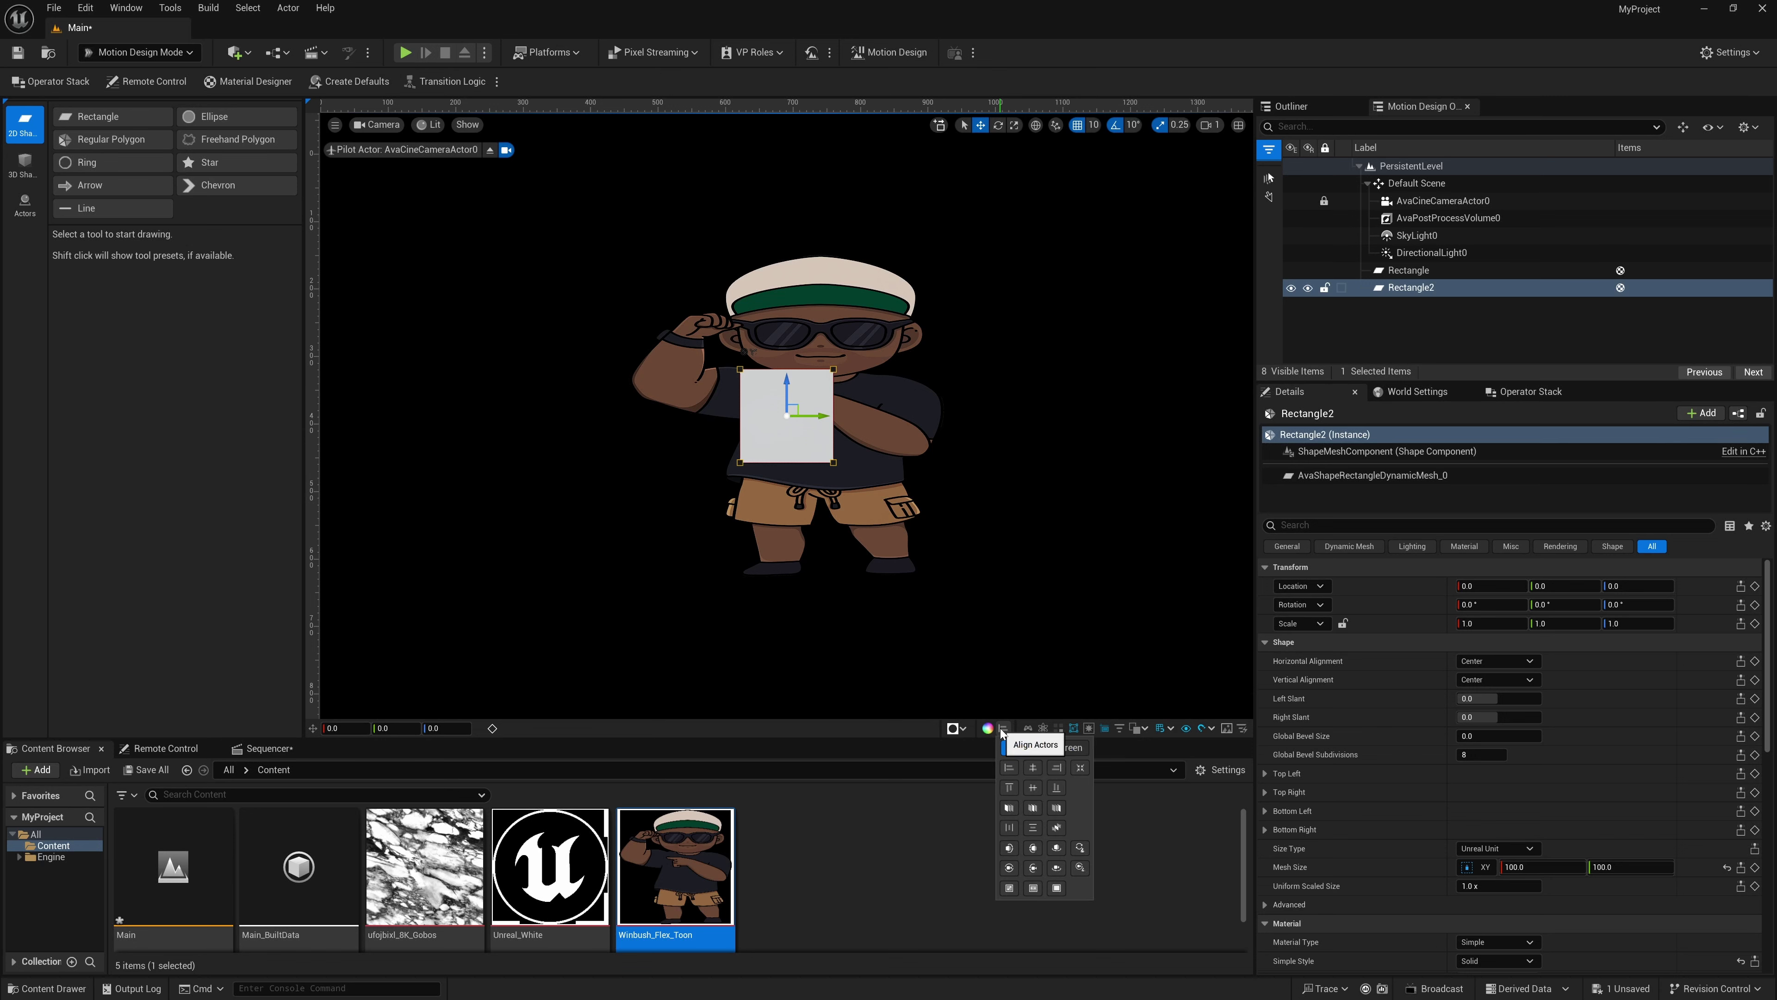
left_click(1057, 887)
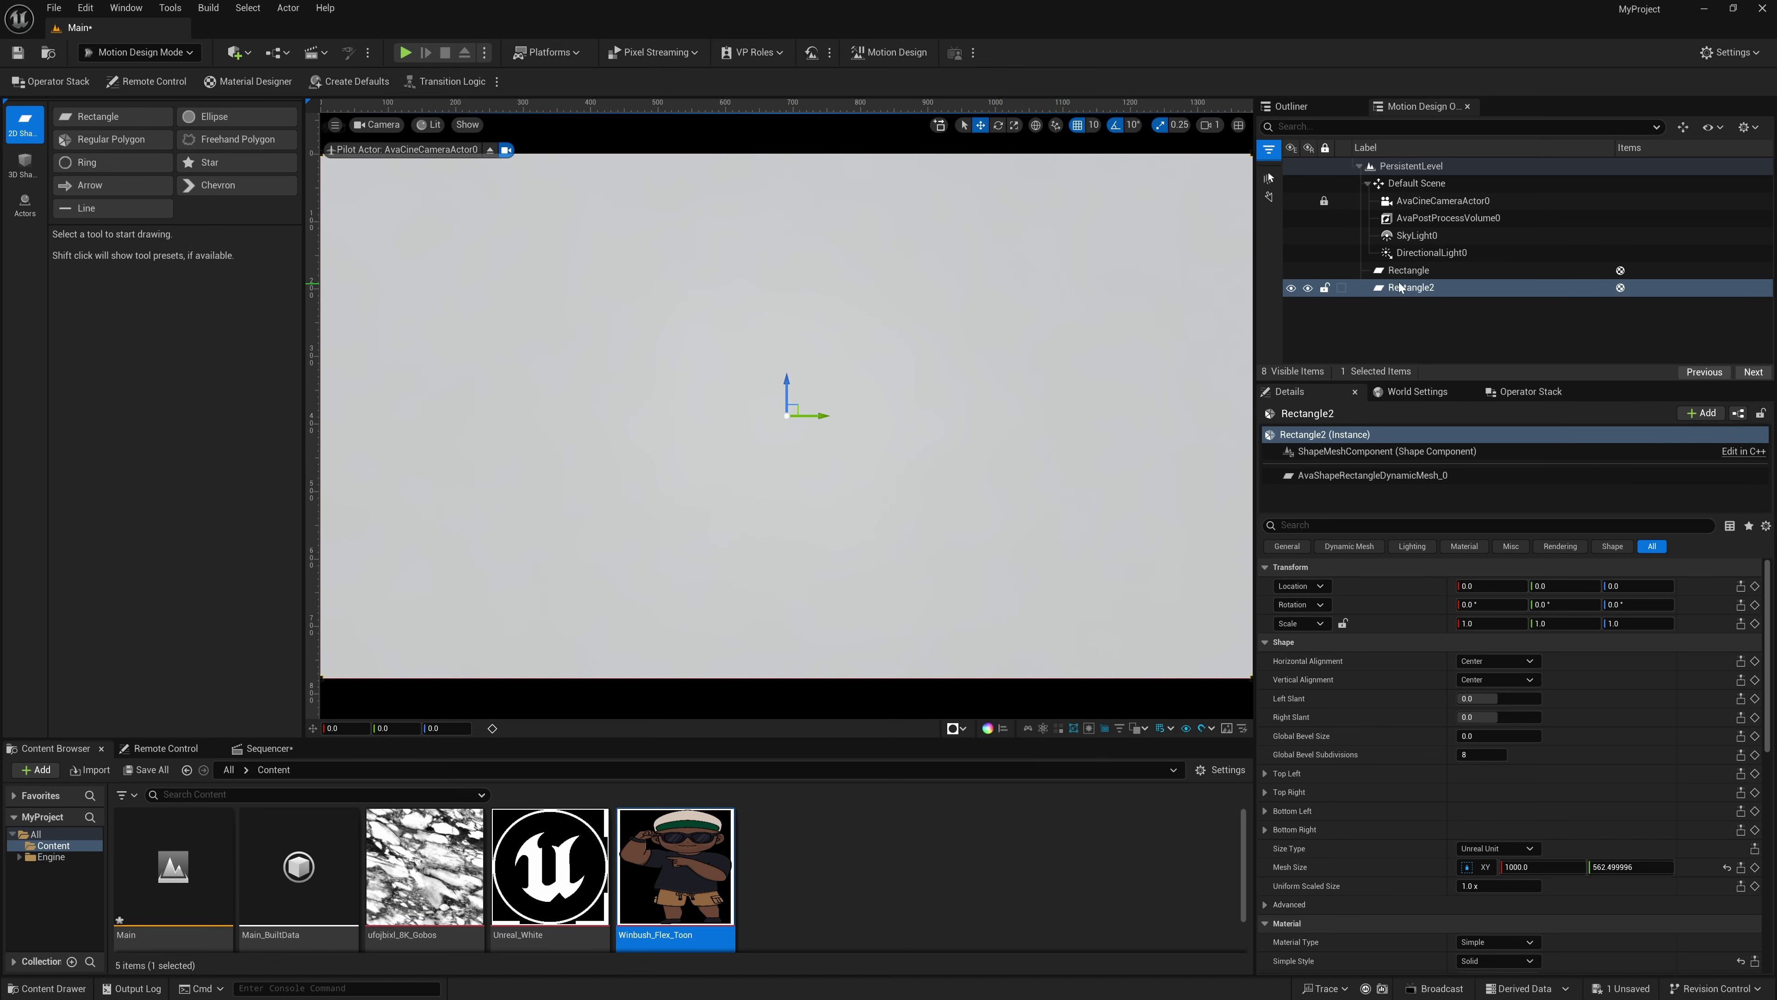
Move the character rectangle forward to Location X -25.
left_click(1413, 270)
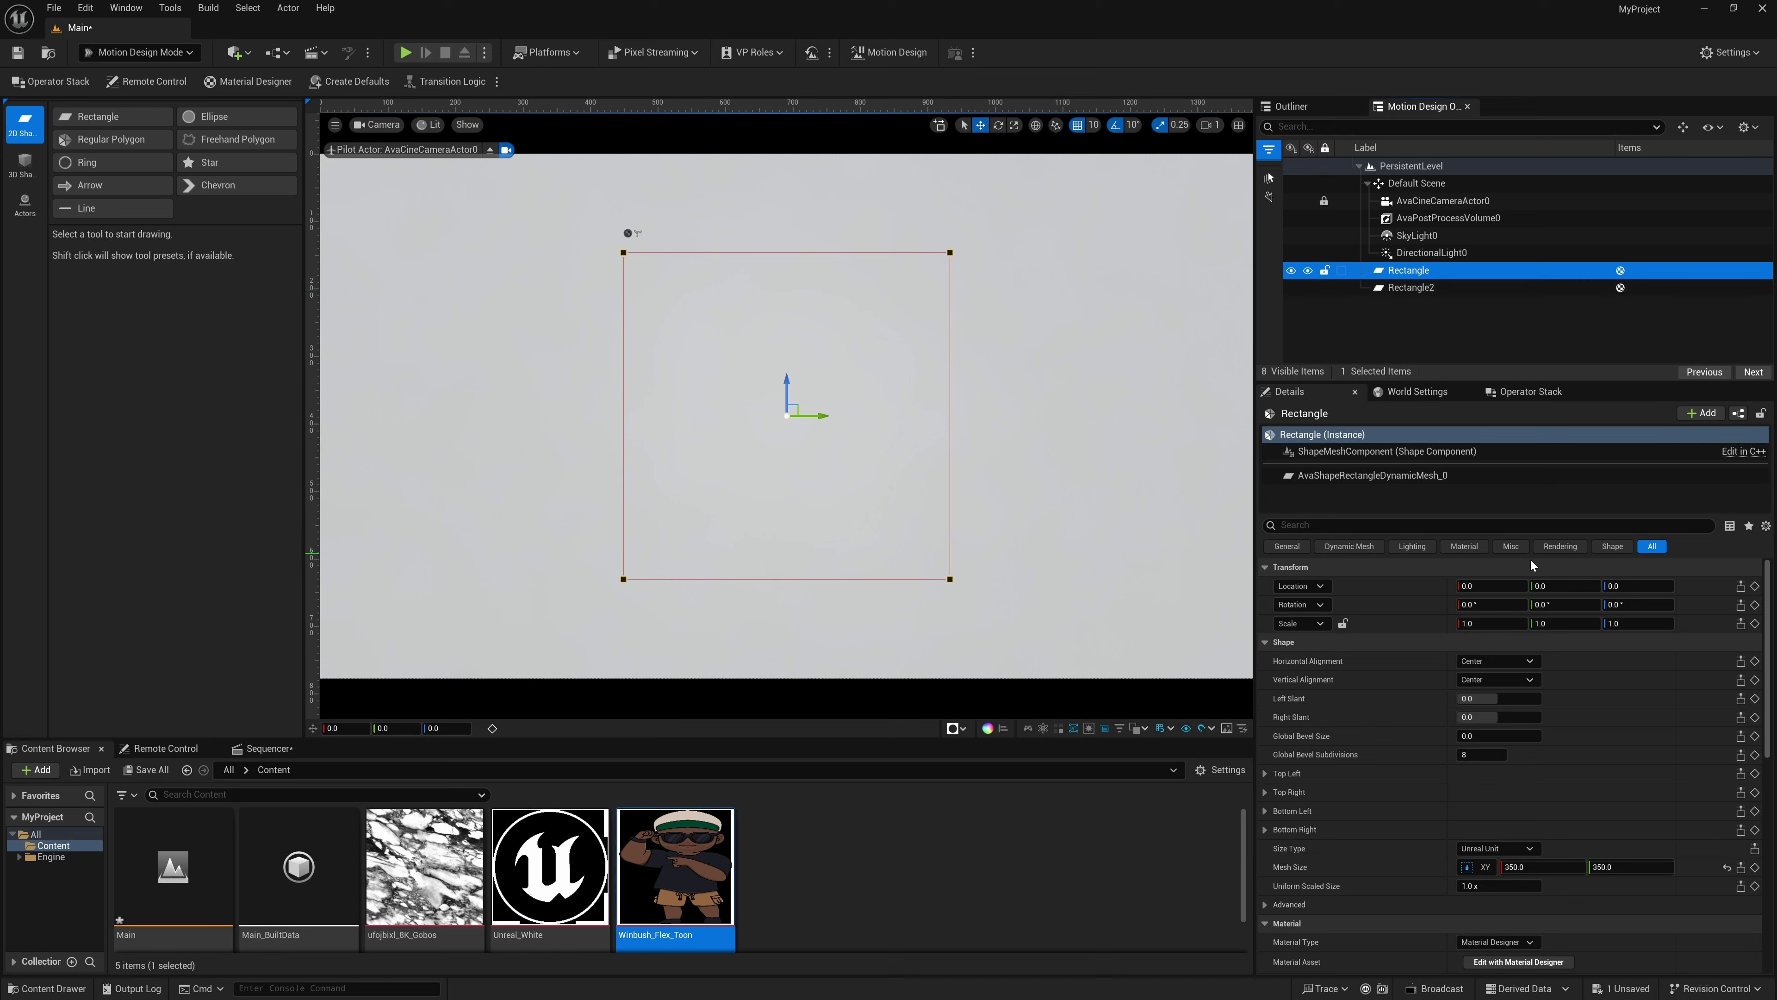
left_click(1490, 586)
type("-32")
key("Return")
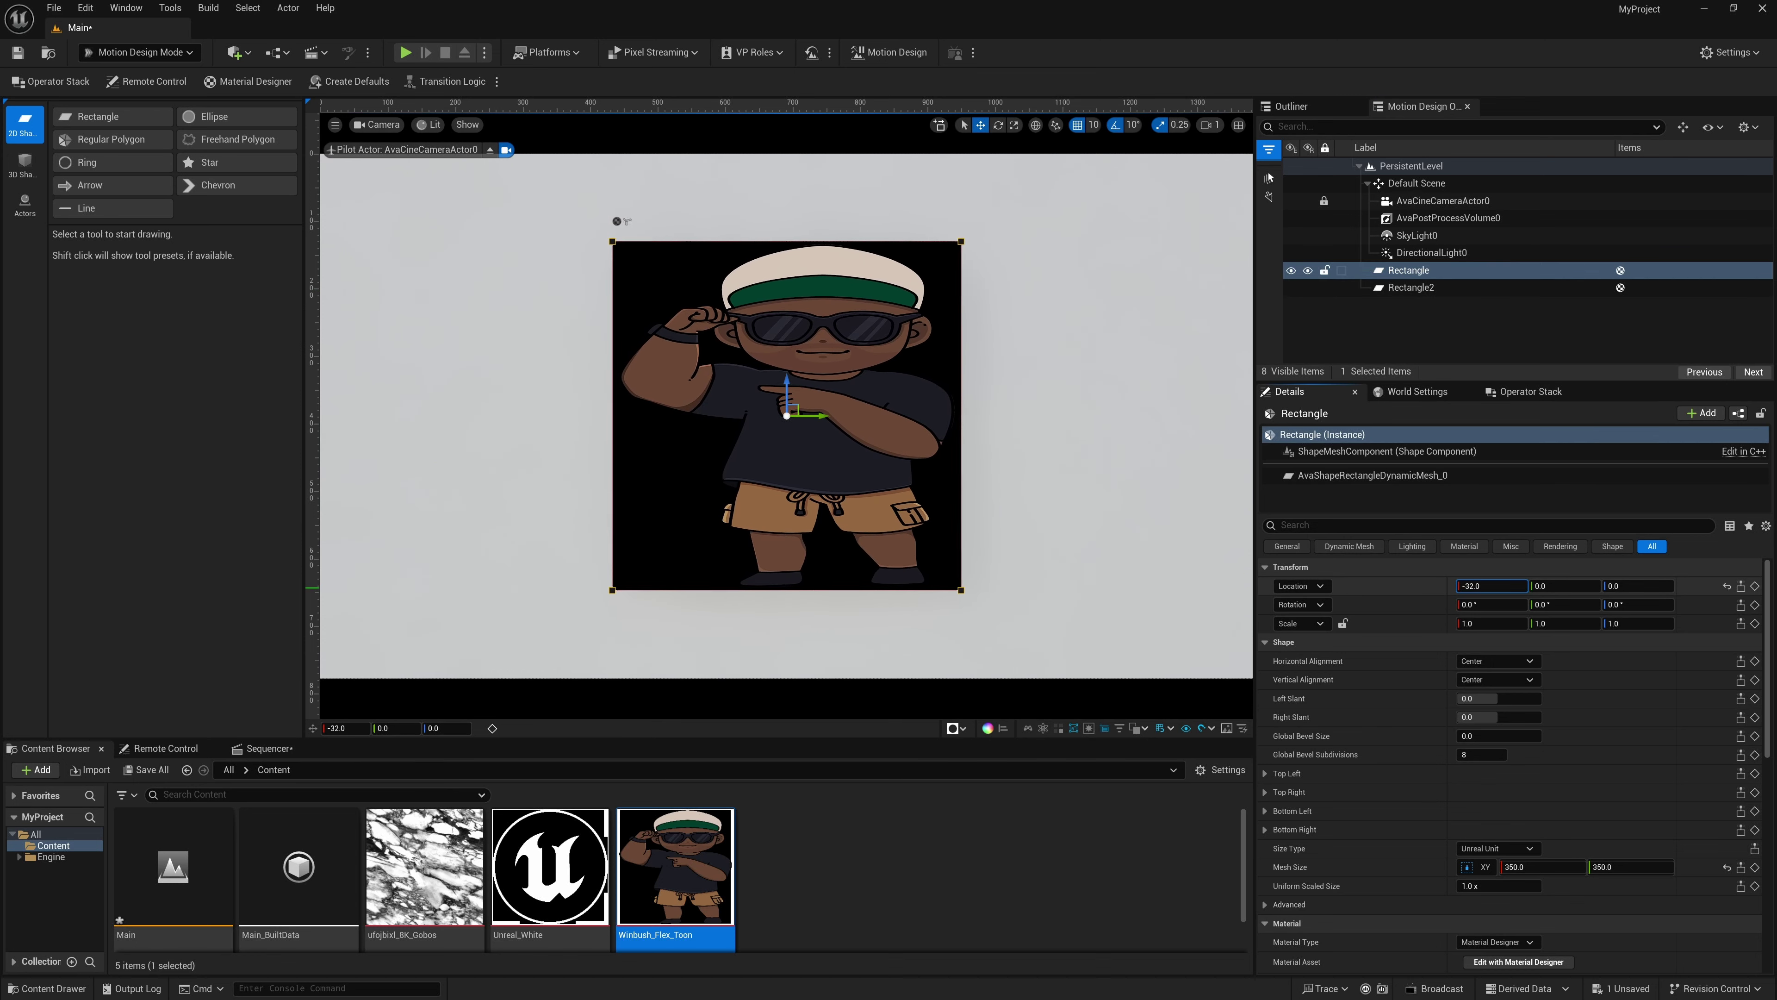
left_click_drag(1490, 586, 1504, 585)
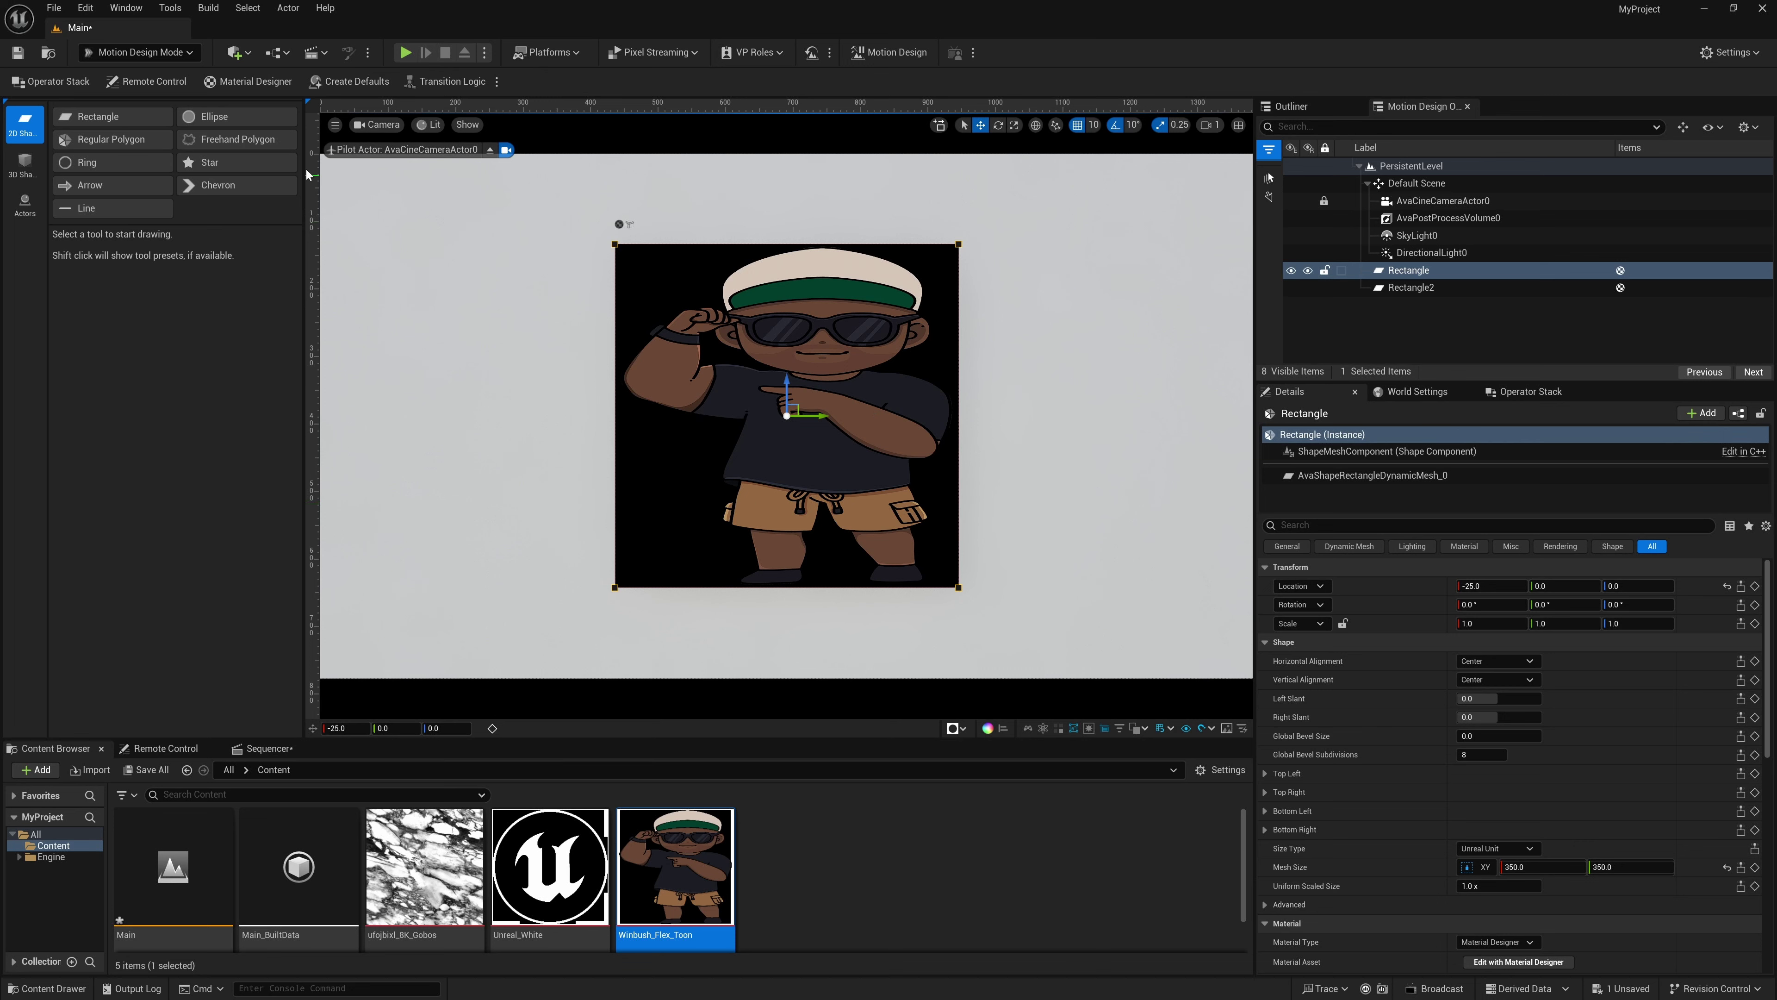
Set Blend Mode to Masked and use Winbush_Flex_Toon's alpha as the Opacity Mask texture.
left_click(255, 84)
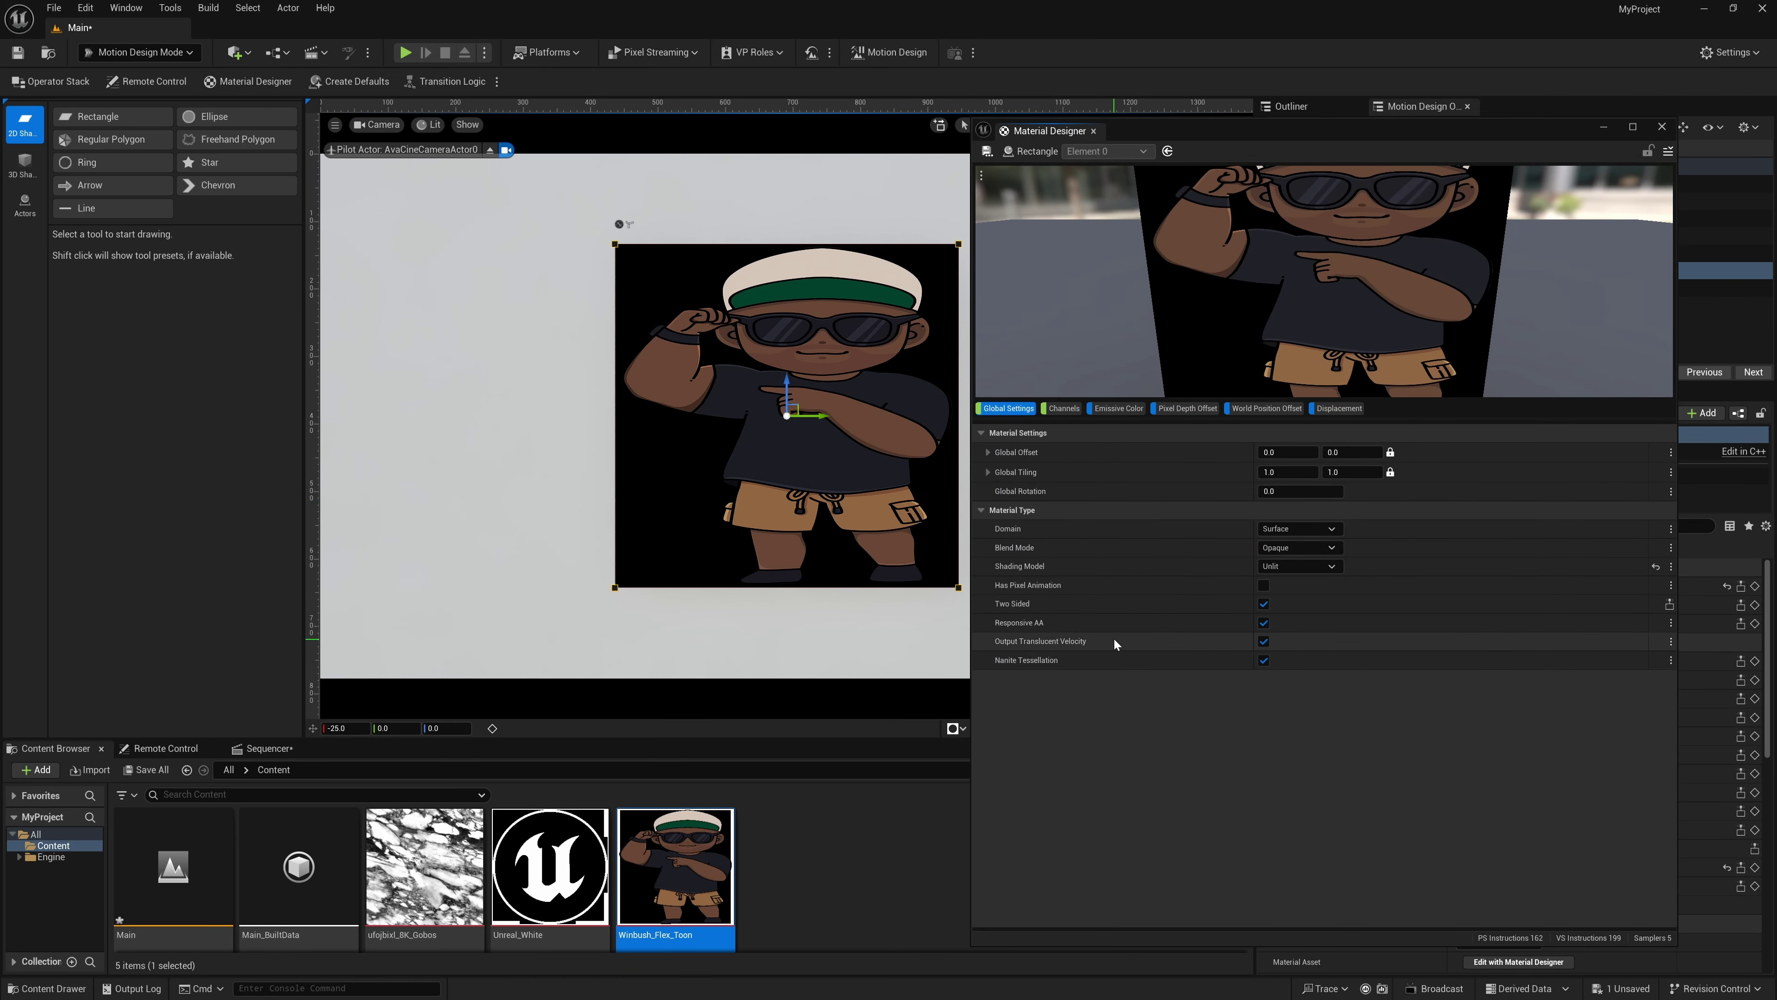
left_click(1297, 547)
left_click(1293, 568)
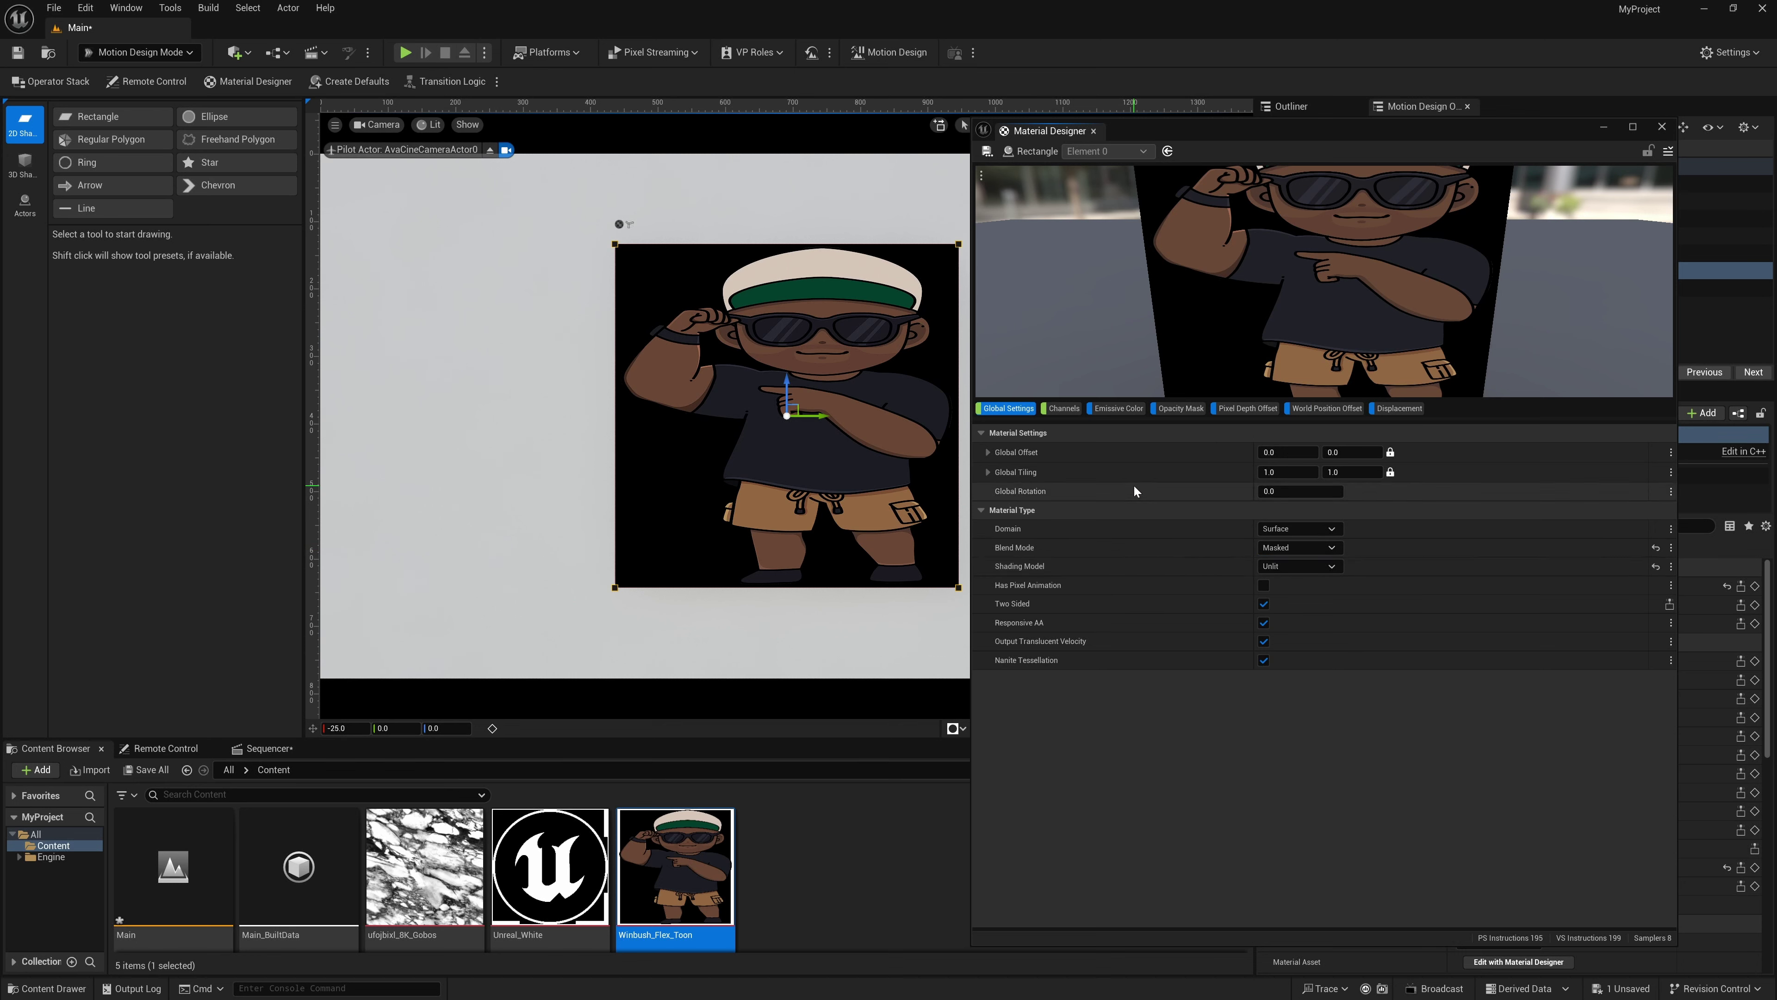
left_click(1180, 408)
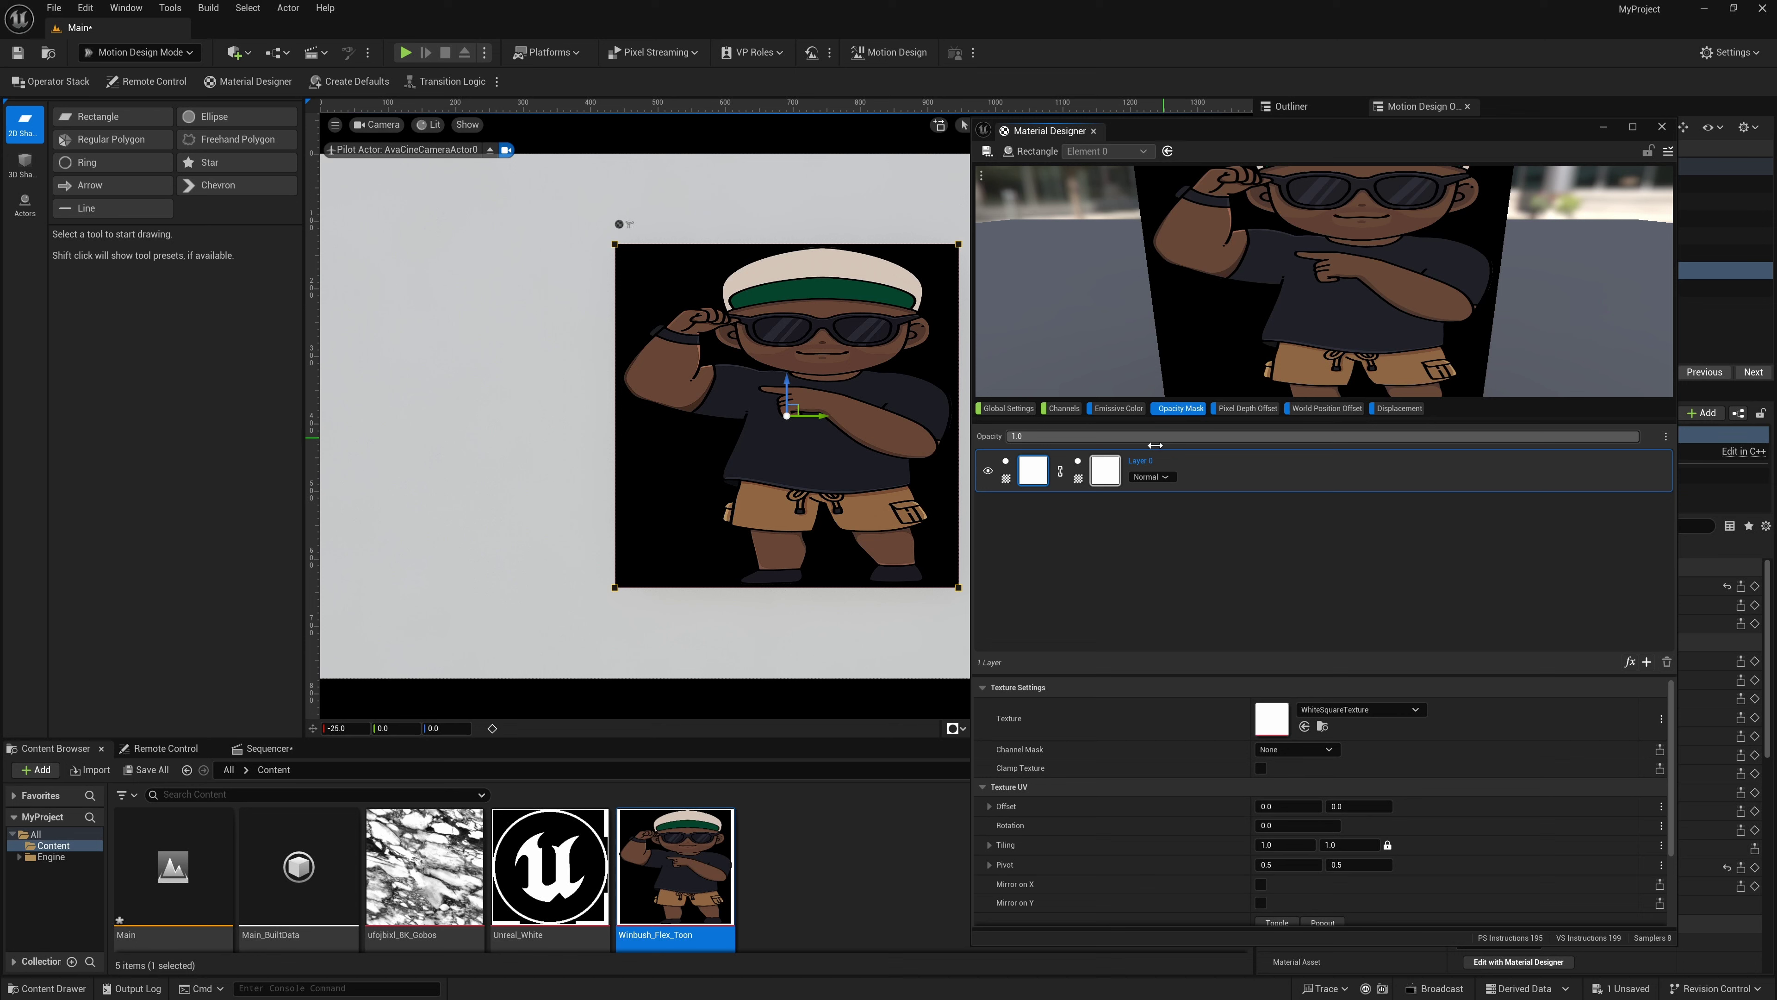
left_click(1109, 474)
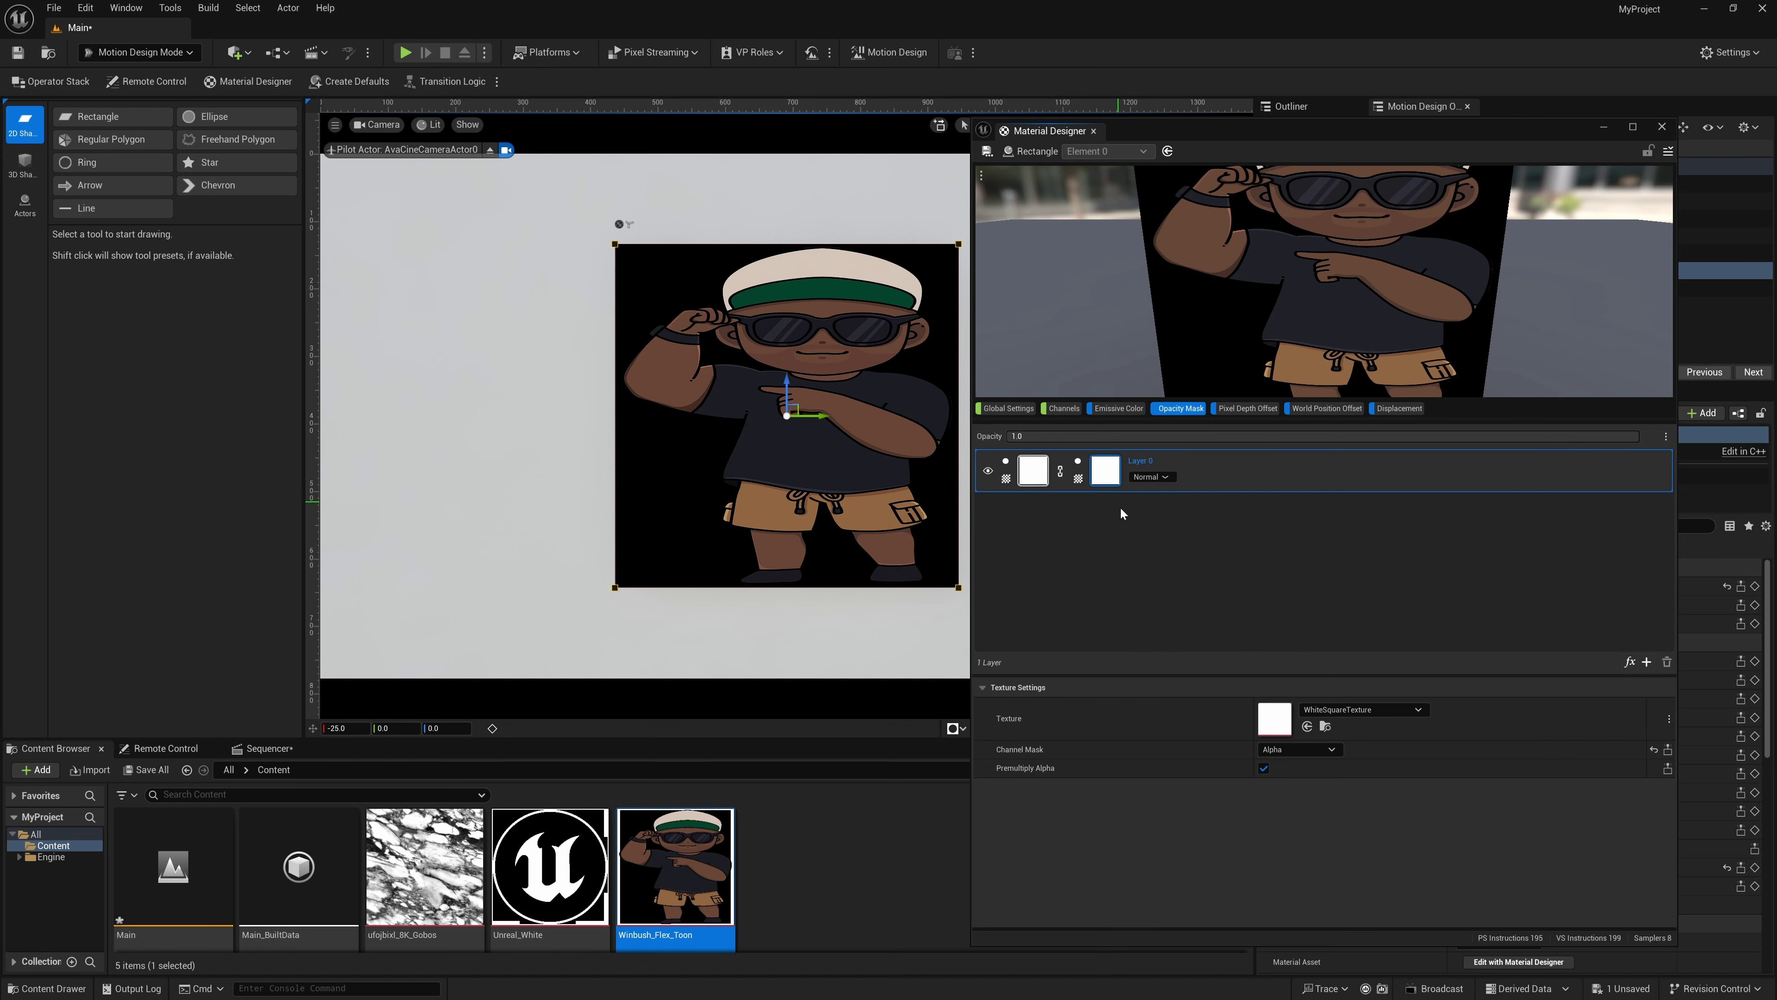
left_click_drag(682, 871, 1287, 725)
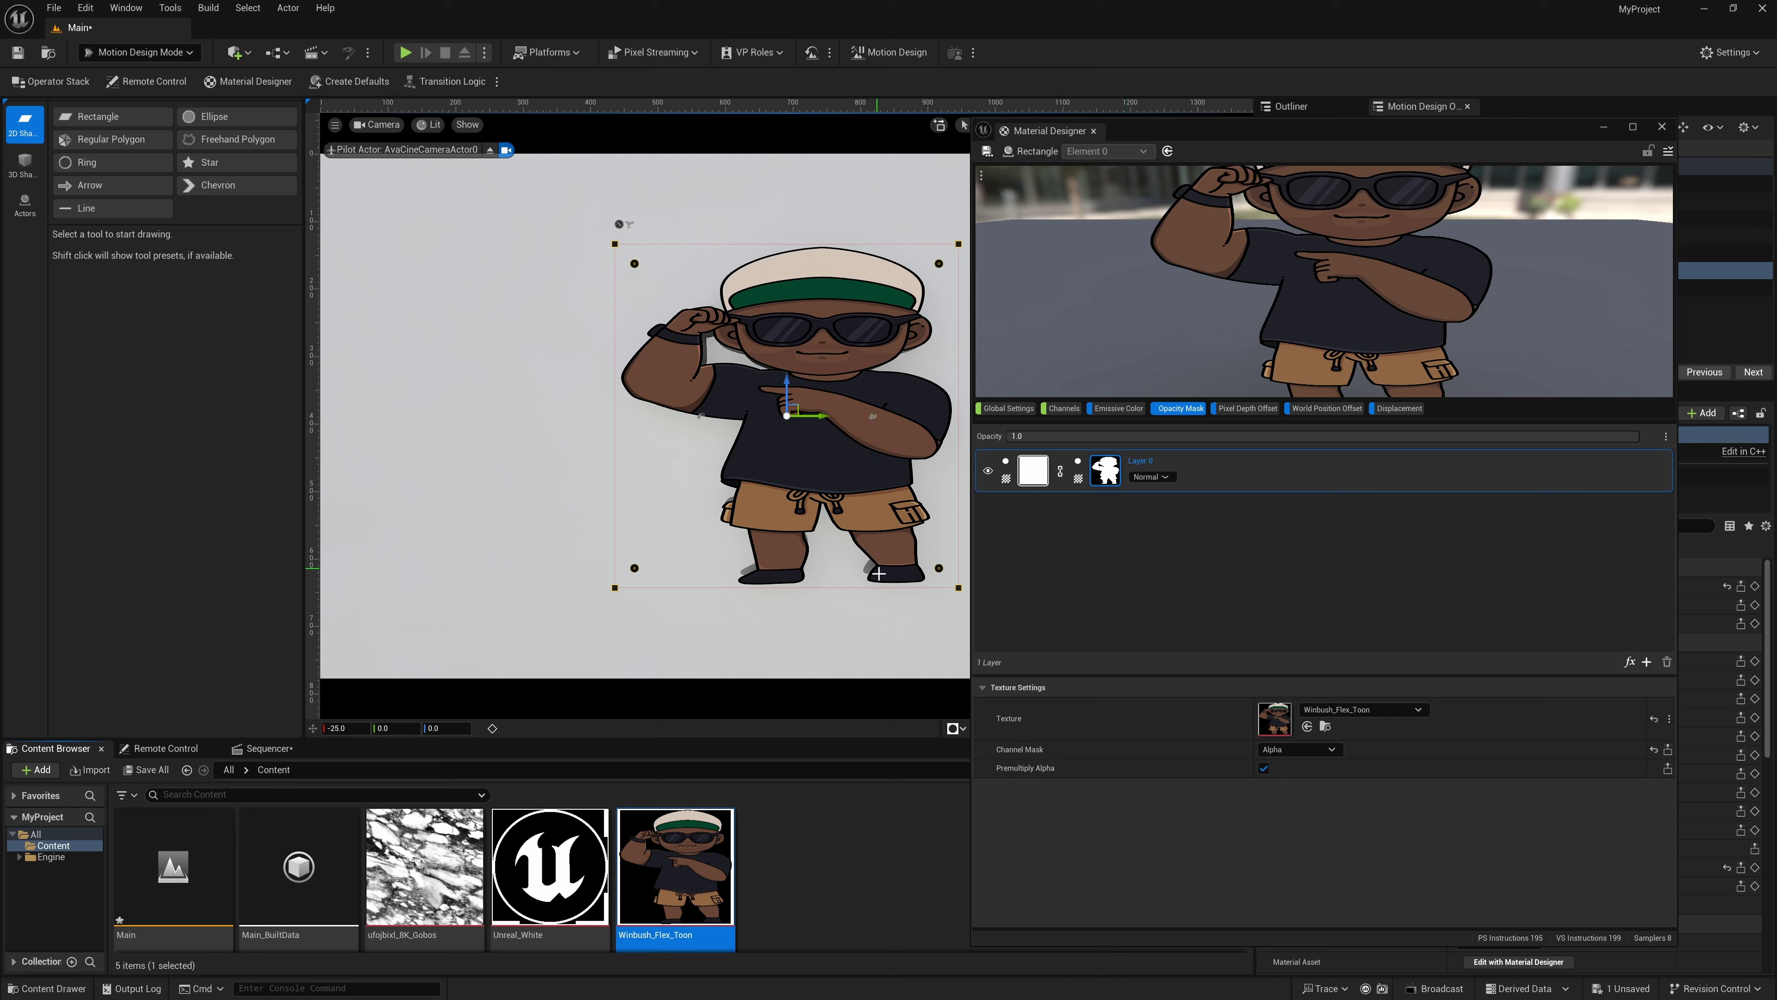
left_click(1006, 408)
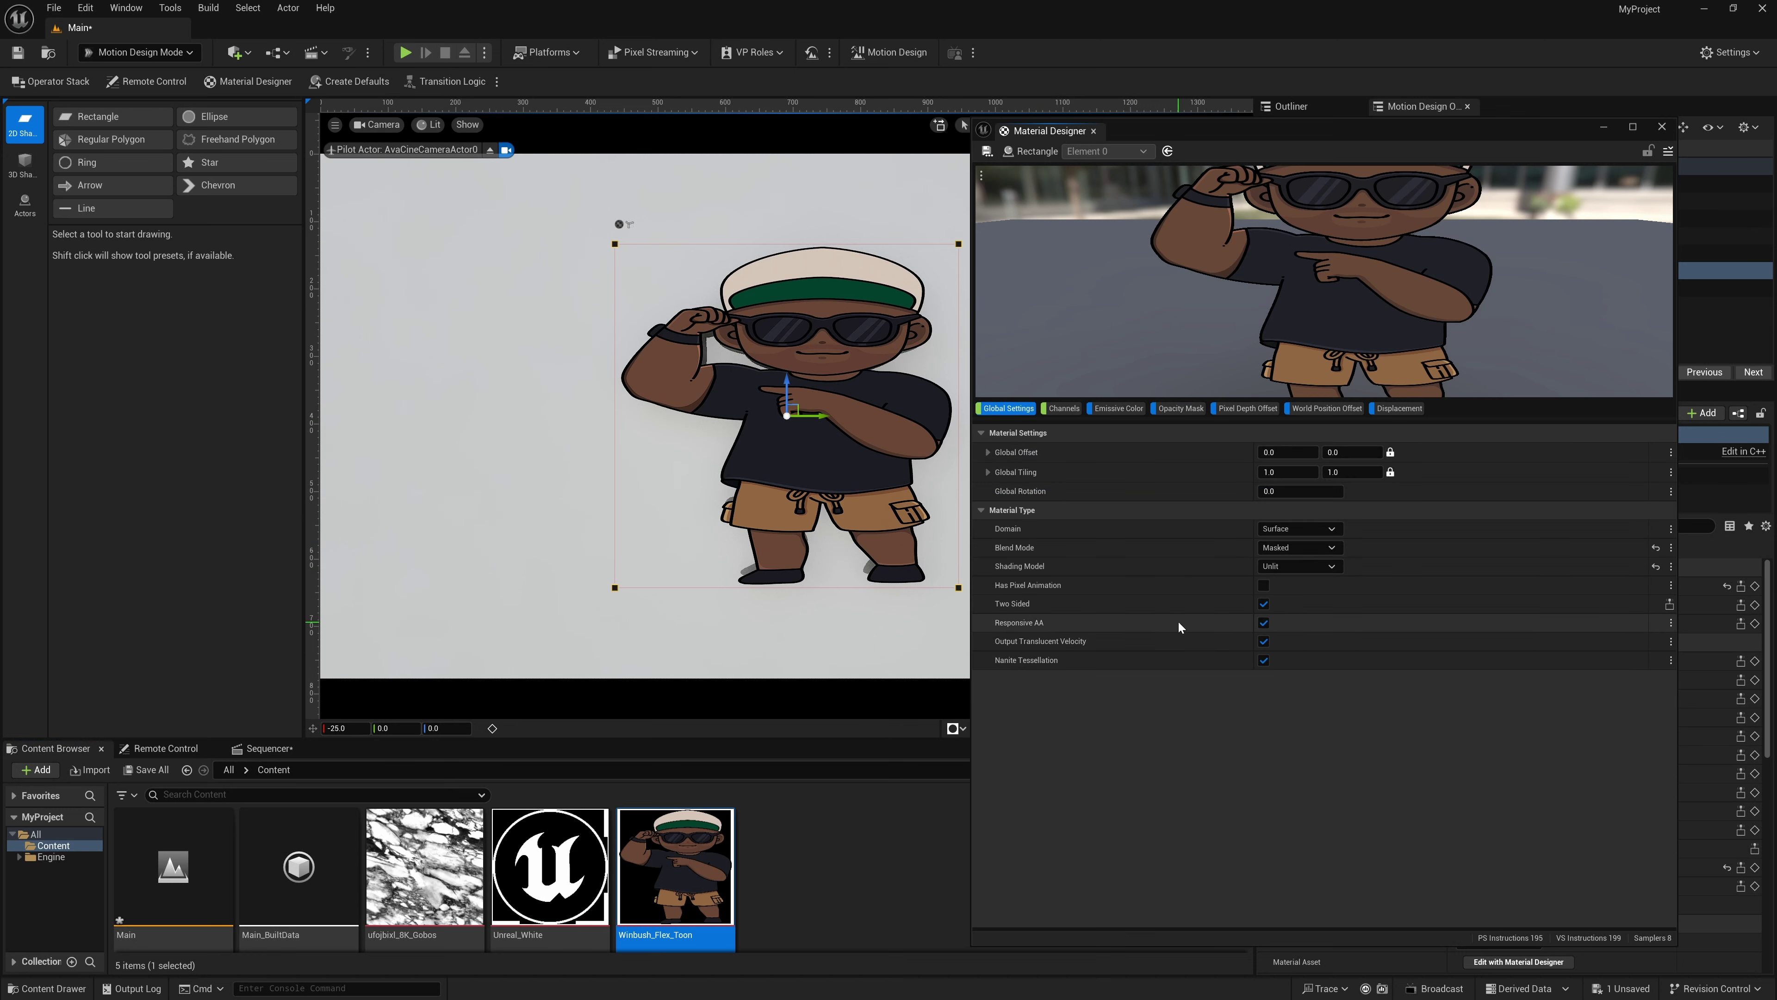
Set the character material's Domain to Deferred Decal in Material Designer's Global Settings.
left_click(1062, 408)
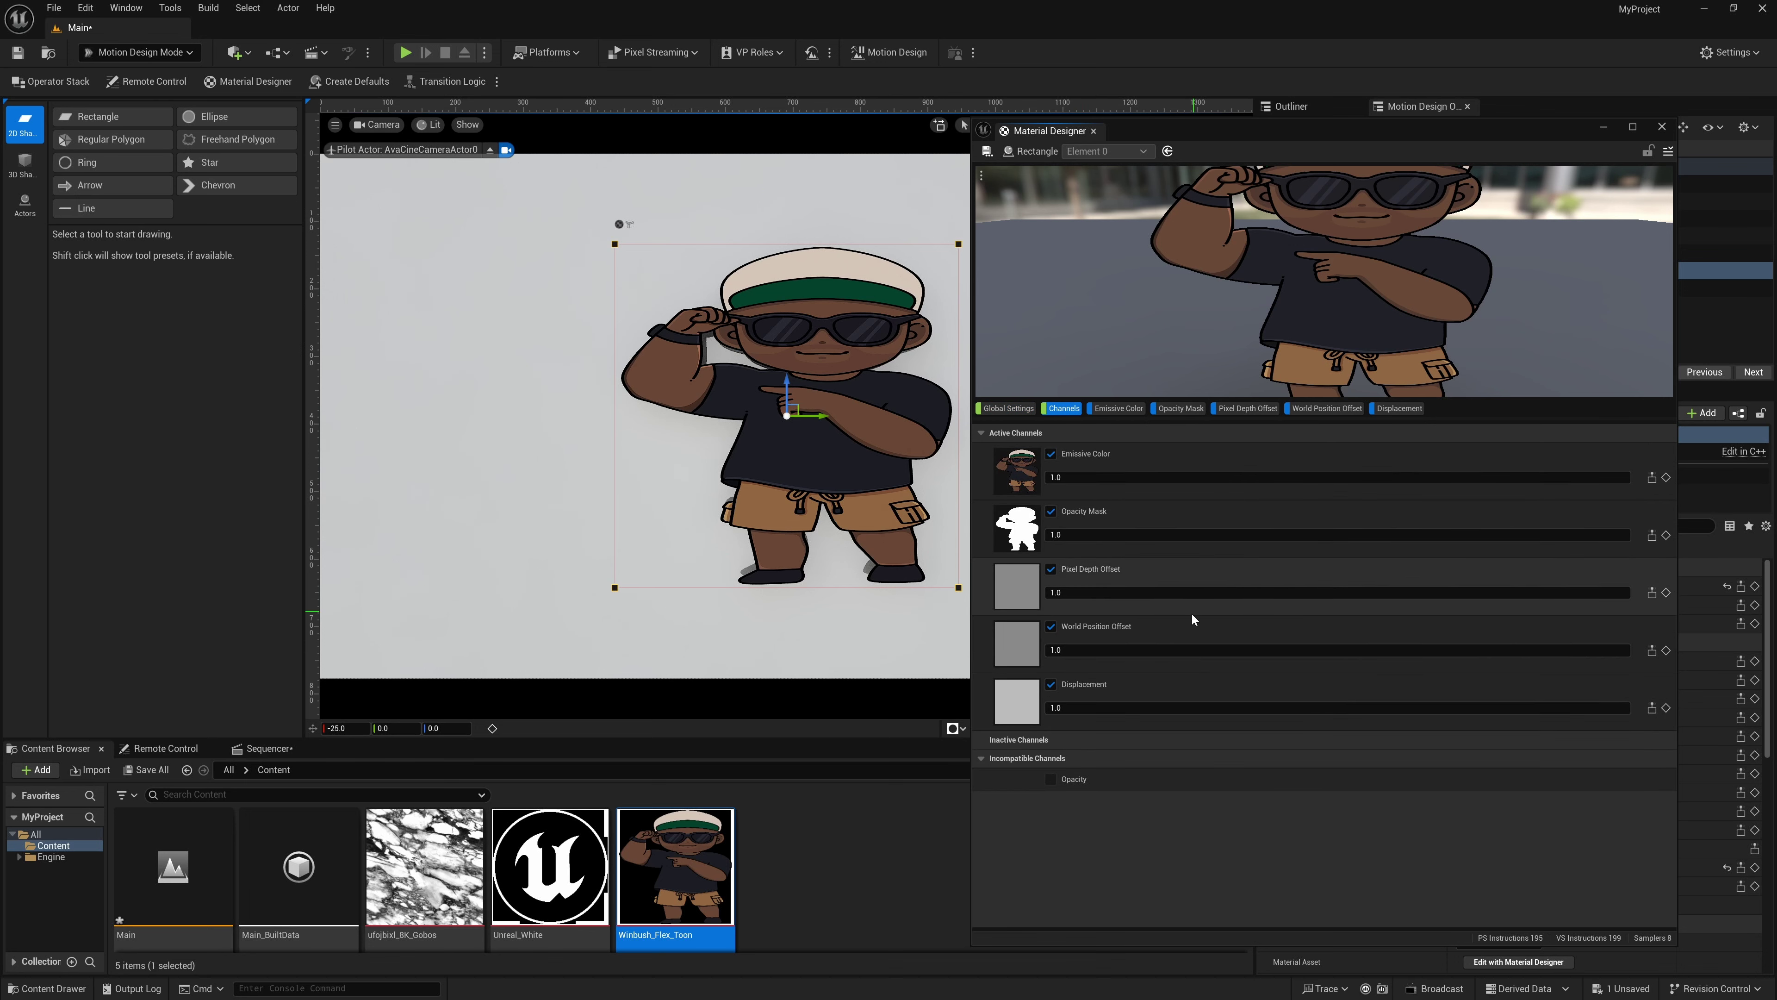
left_click(1008, 408)
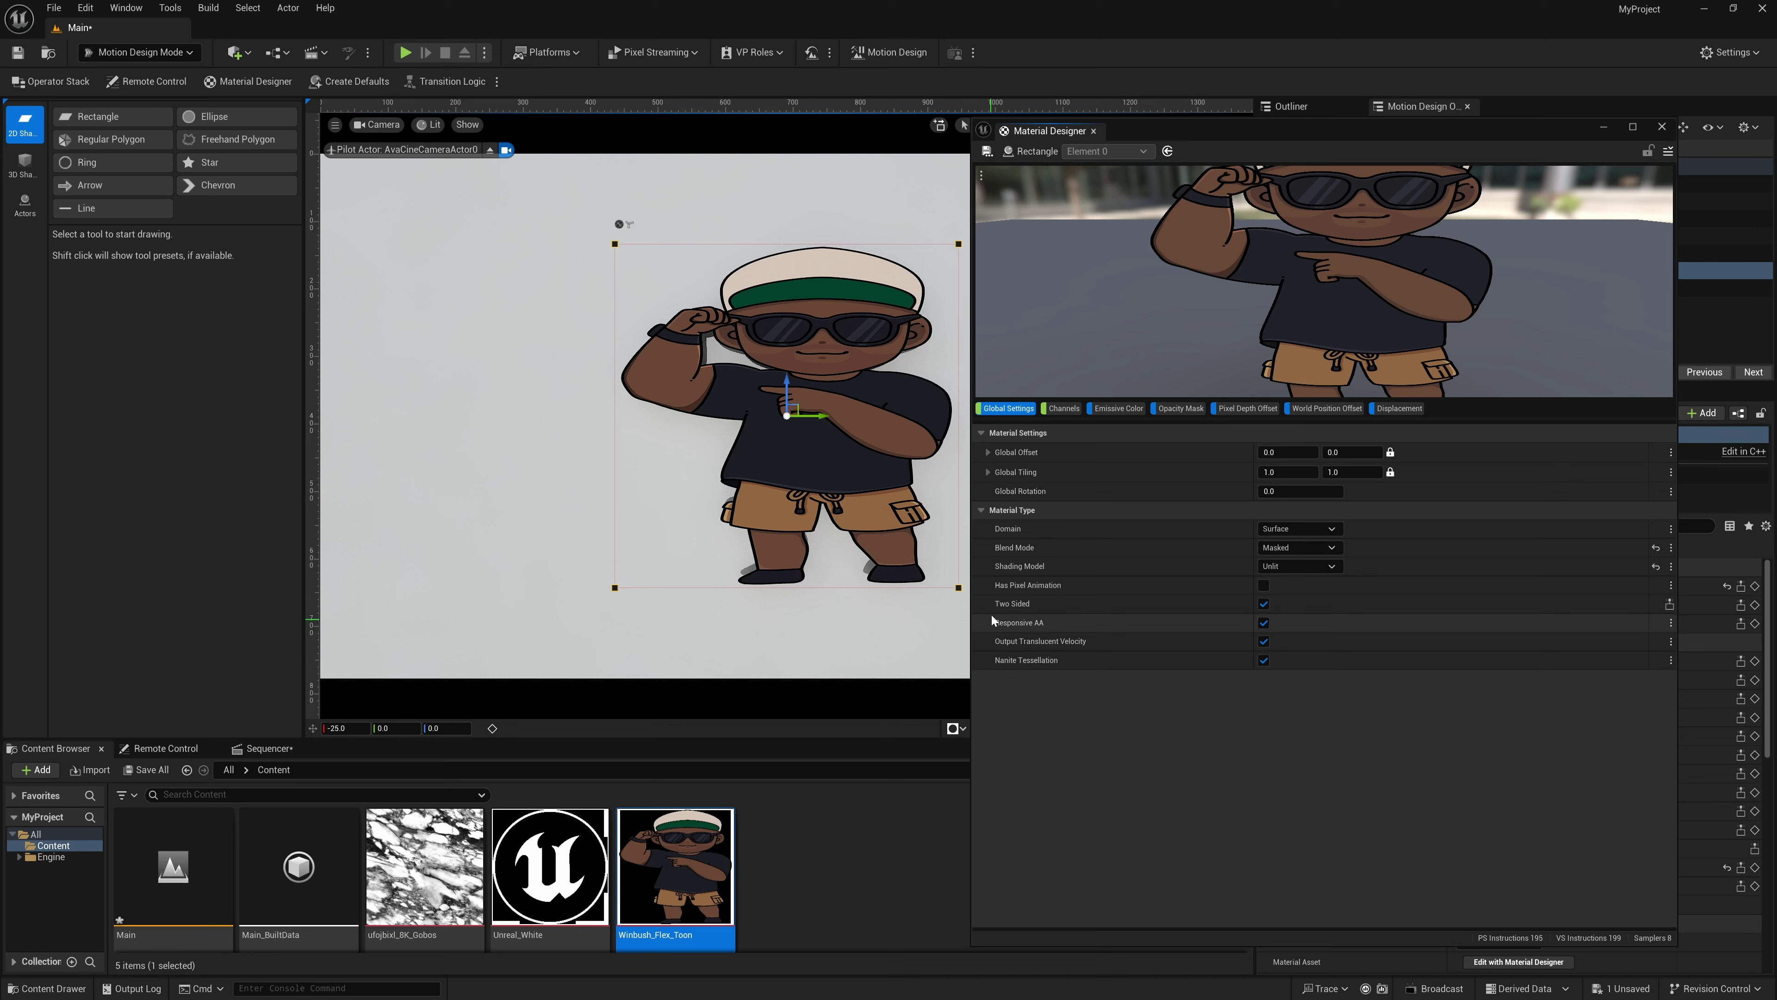
left_click(1320, 528)
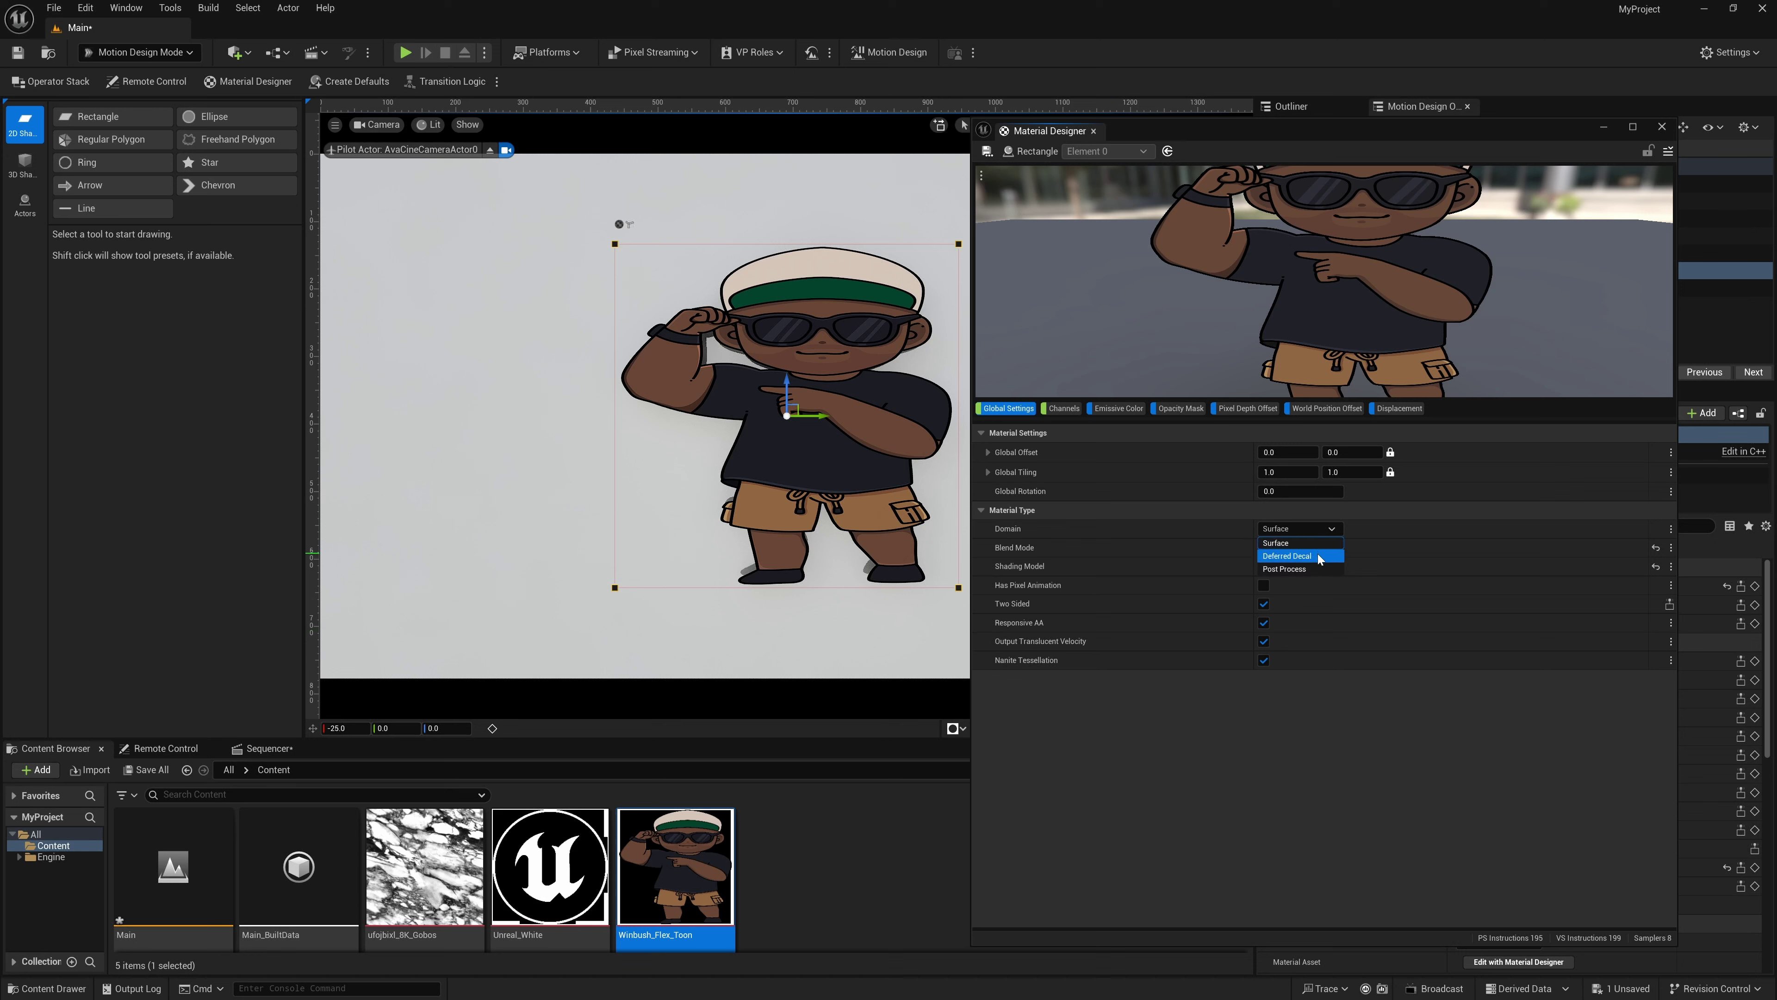
left_click(1319, 556)
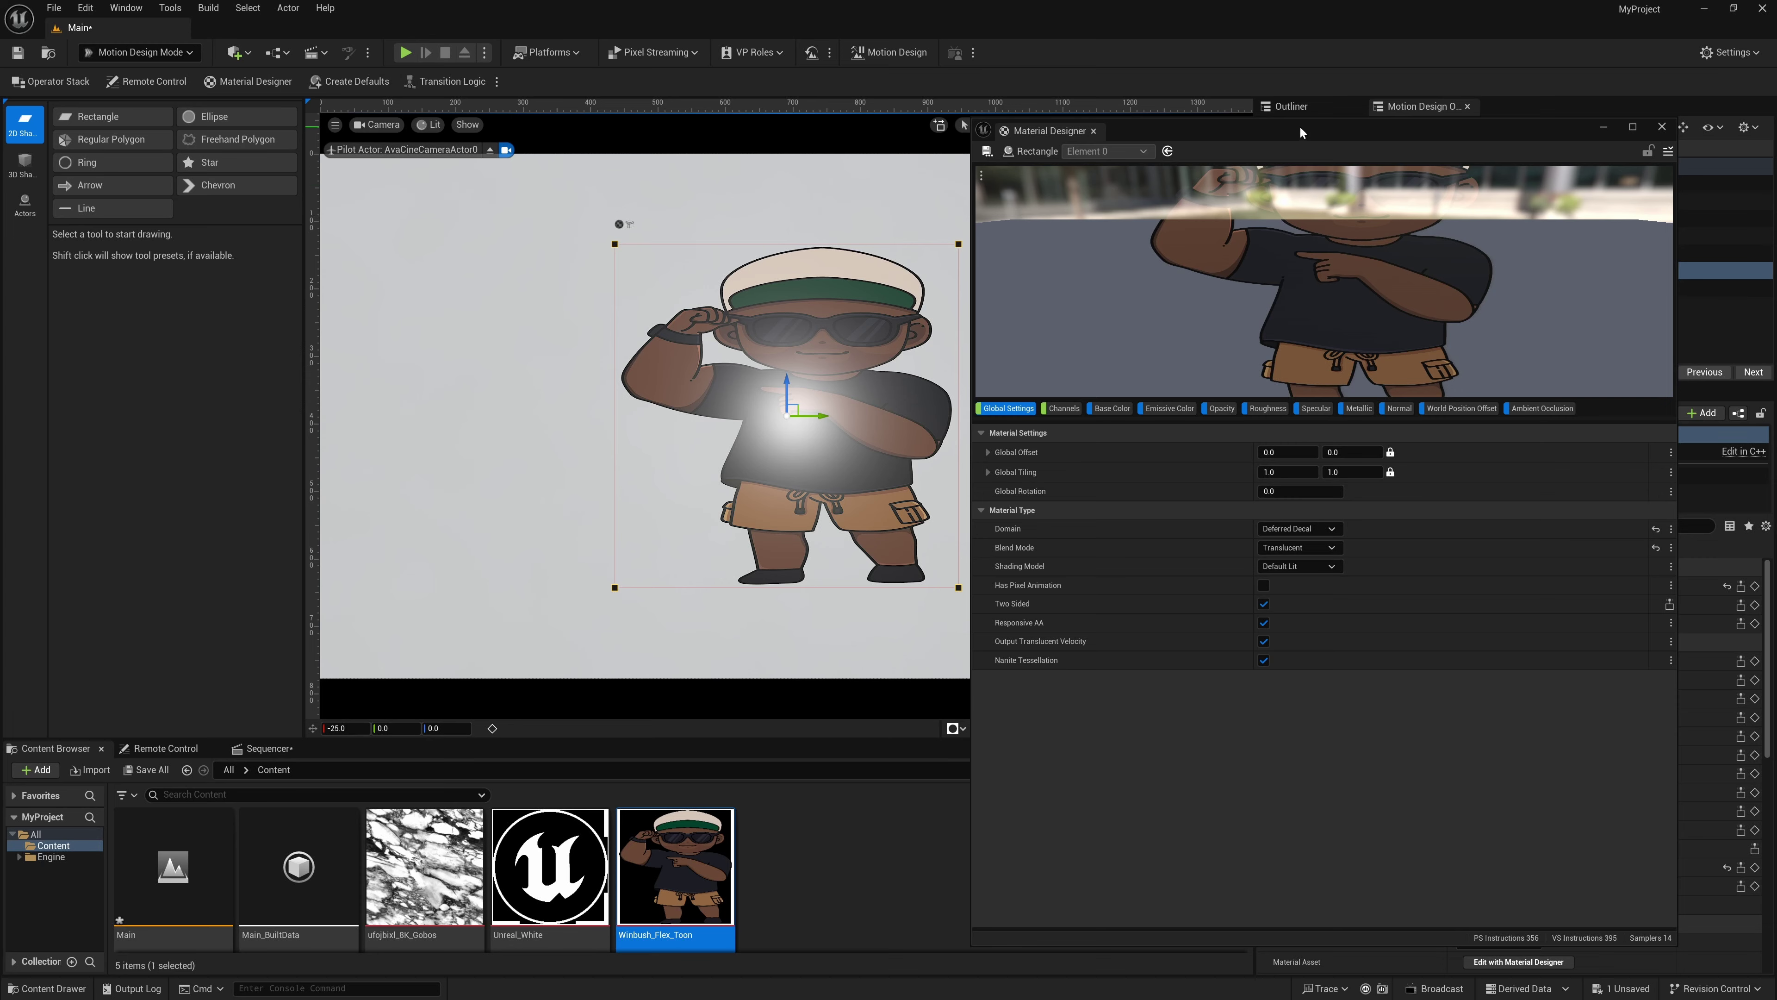
left_click_drag(1300, 132, 1432, 141)
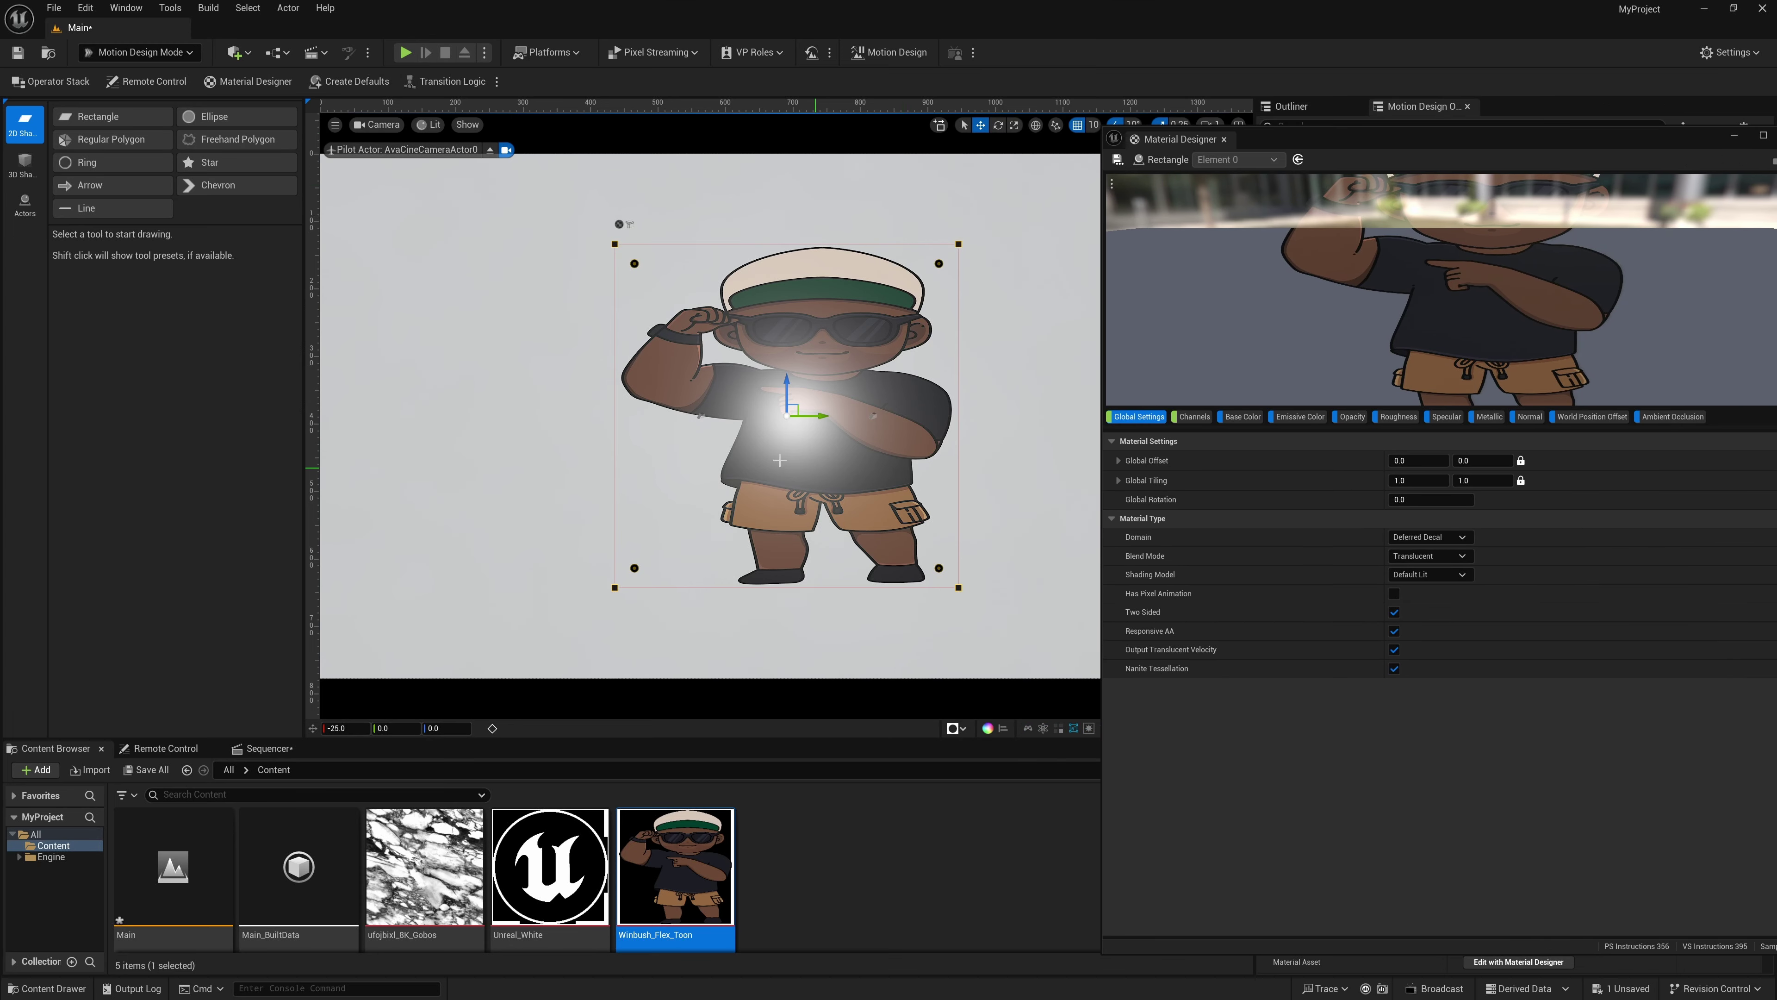
Add a Sphere from the Quick Add Shapes menu and set its X location to -98.
left_click(236, 52)
mouse_move(298, 217)
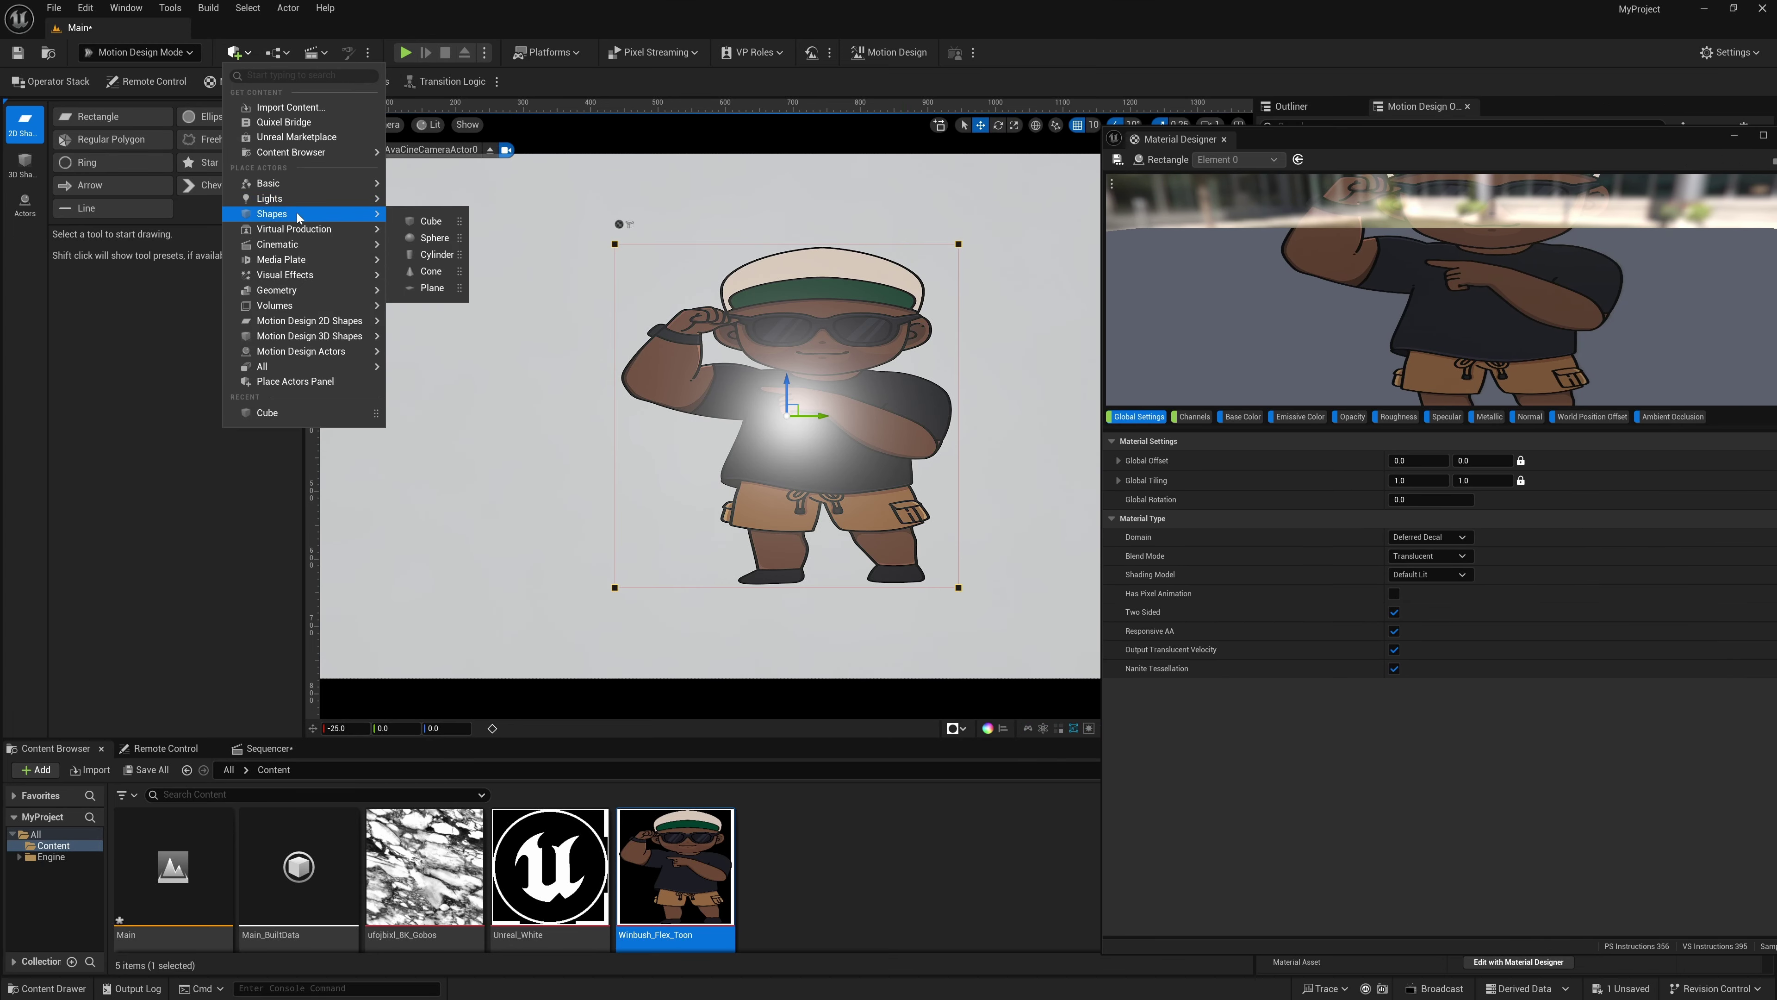
left_click(460, 237)
left_click(1734, 135)
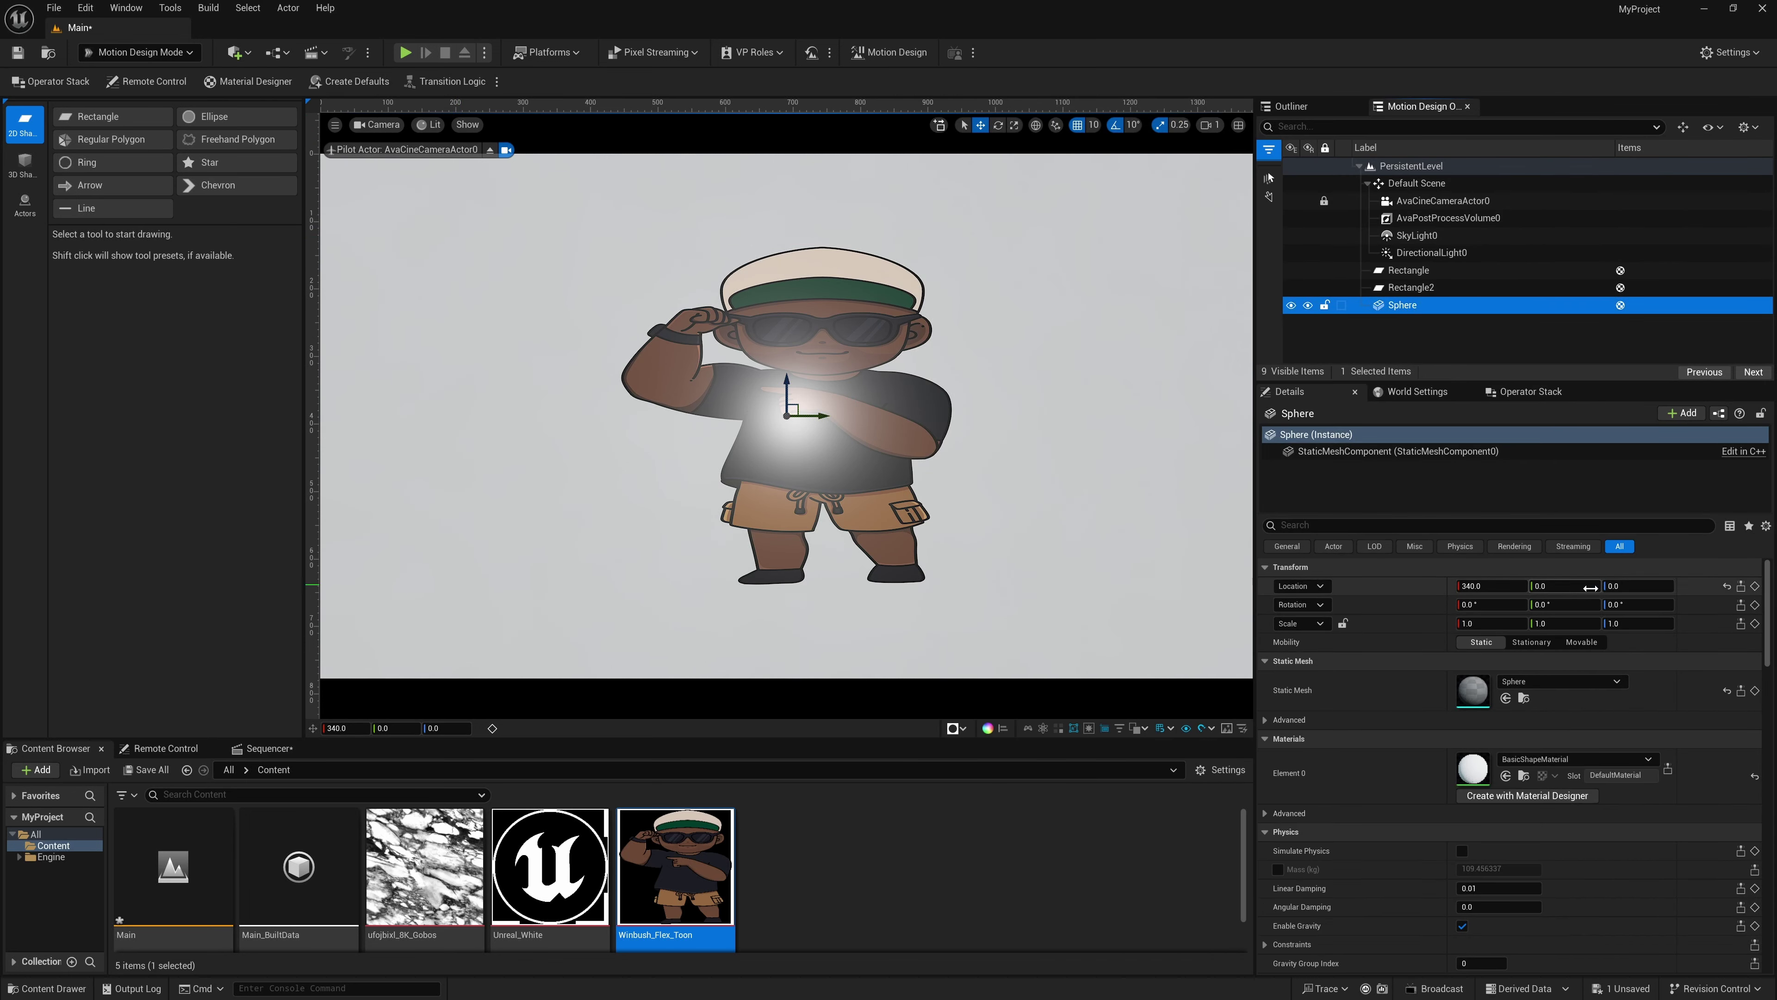
left_click(1726, 586)
mouse_move(1490, 586)
left_mouse_down()
mouse_move(1393, 586)
mouse_move(1478, 586)
left_mouse_up()
left_click(1408, 270)
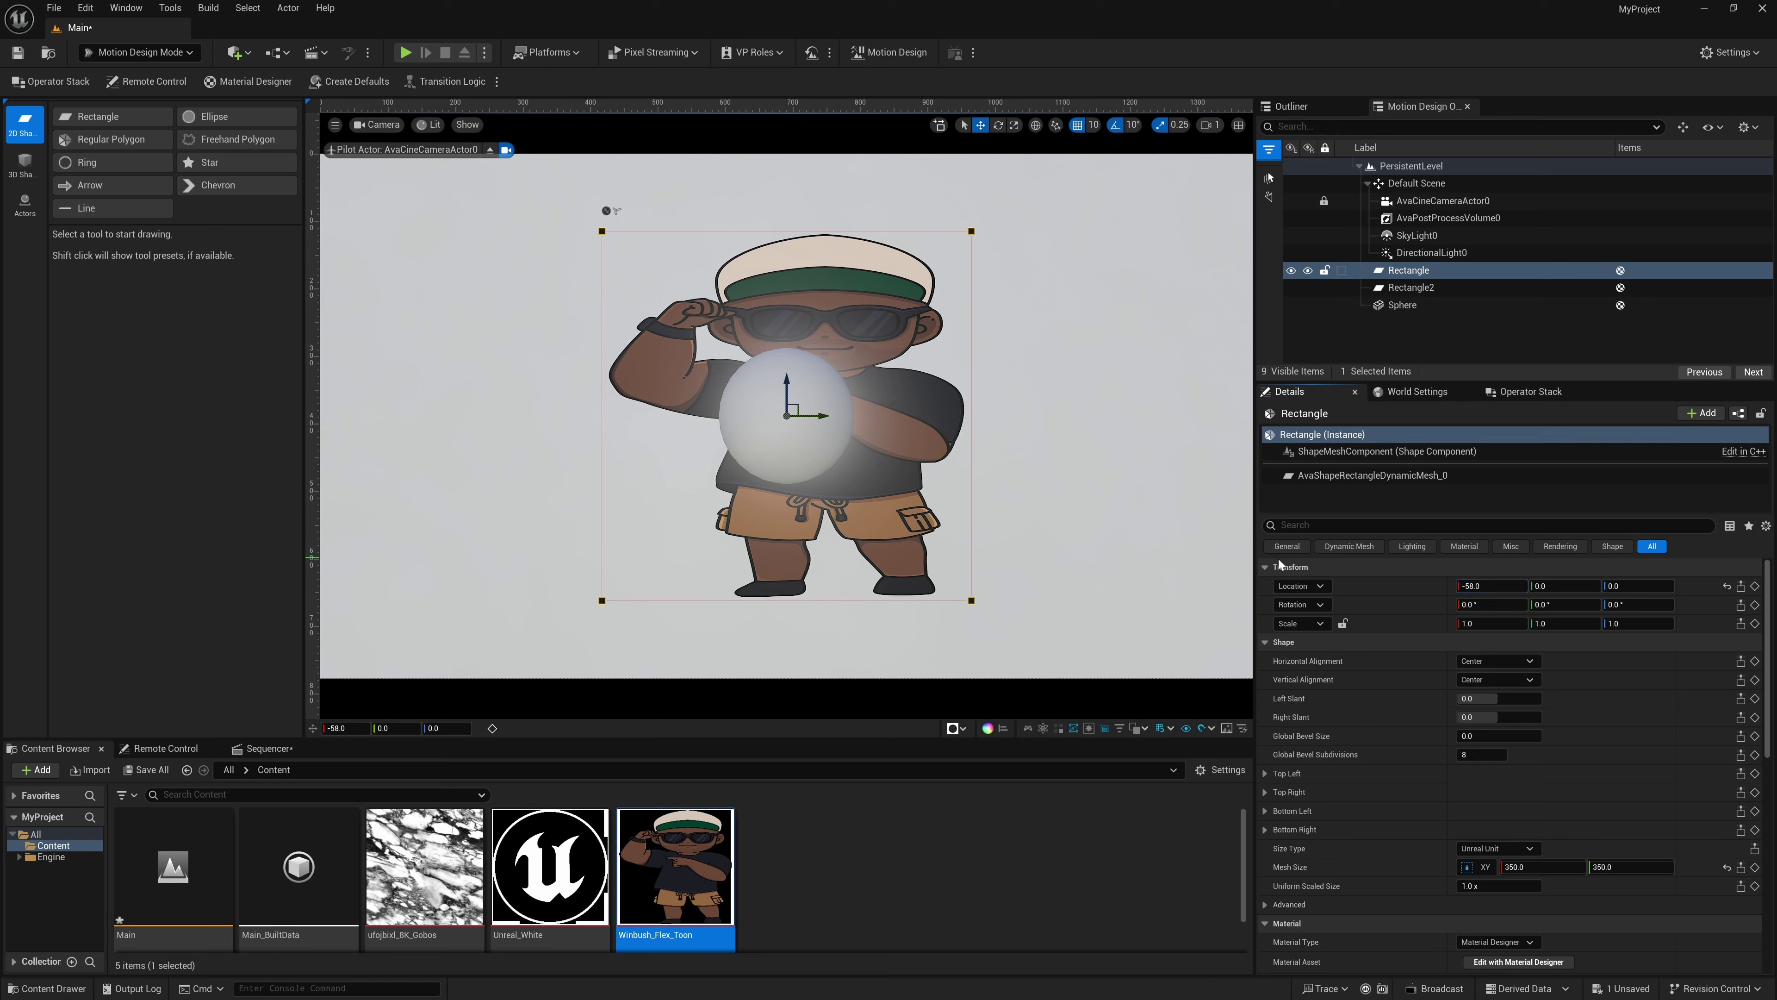